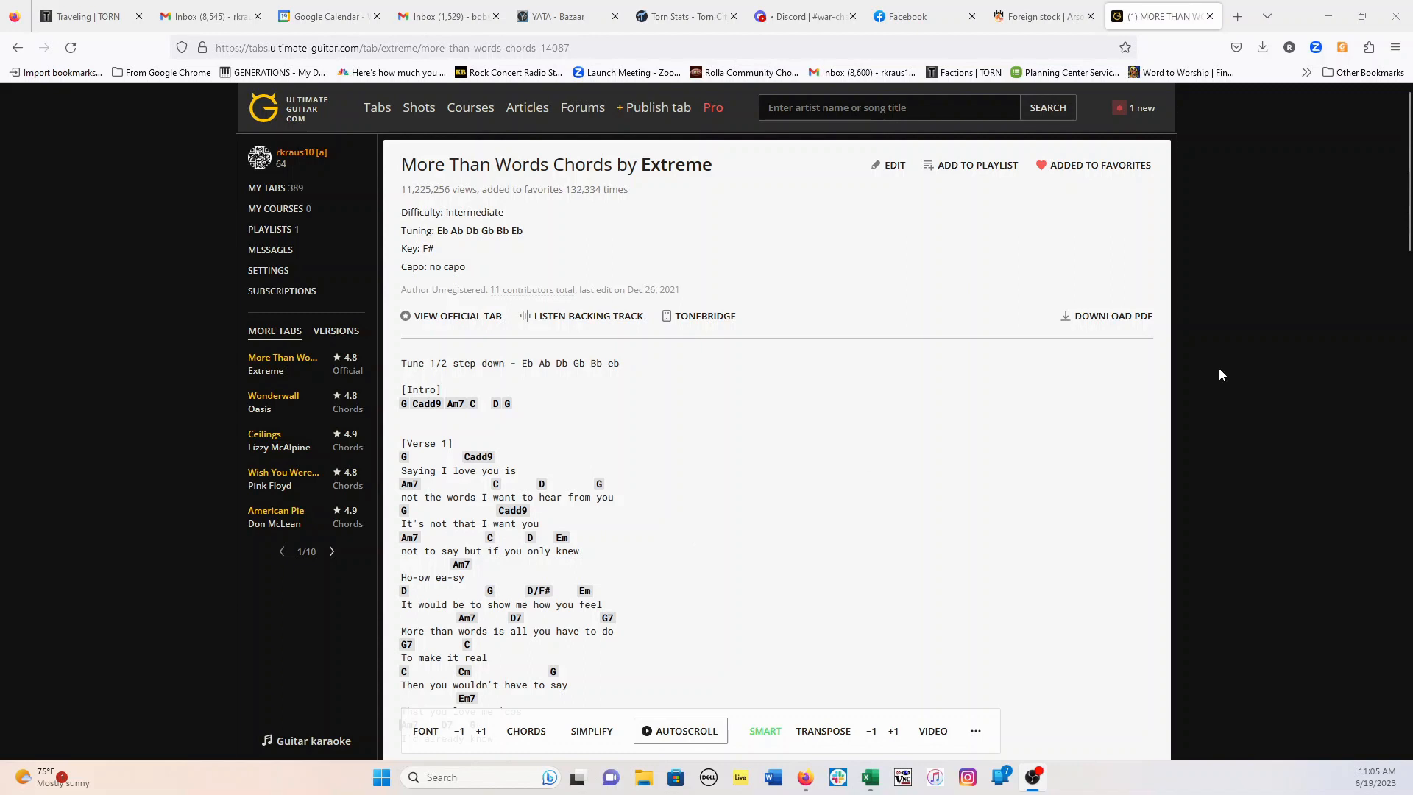
# Step: Download the More Than Words chord chart as a PDF and look through its chord diagrams, strumming pattern and lyrics
pyautogui.click(1074, 317)
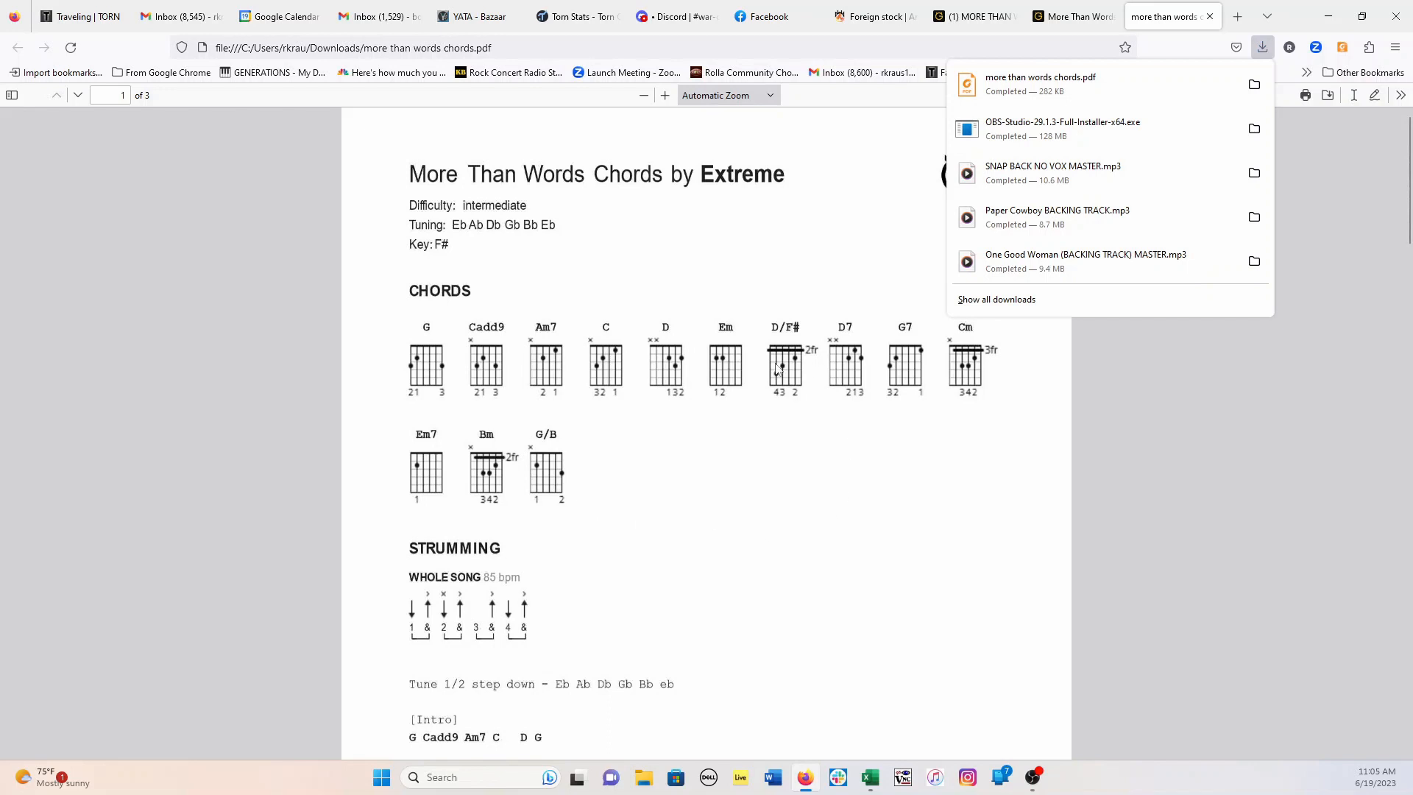
pyautogui.scroll(-2, 692, 577)
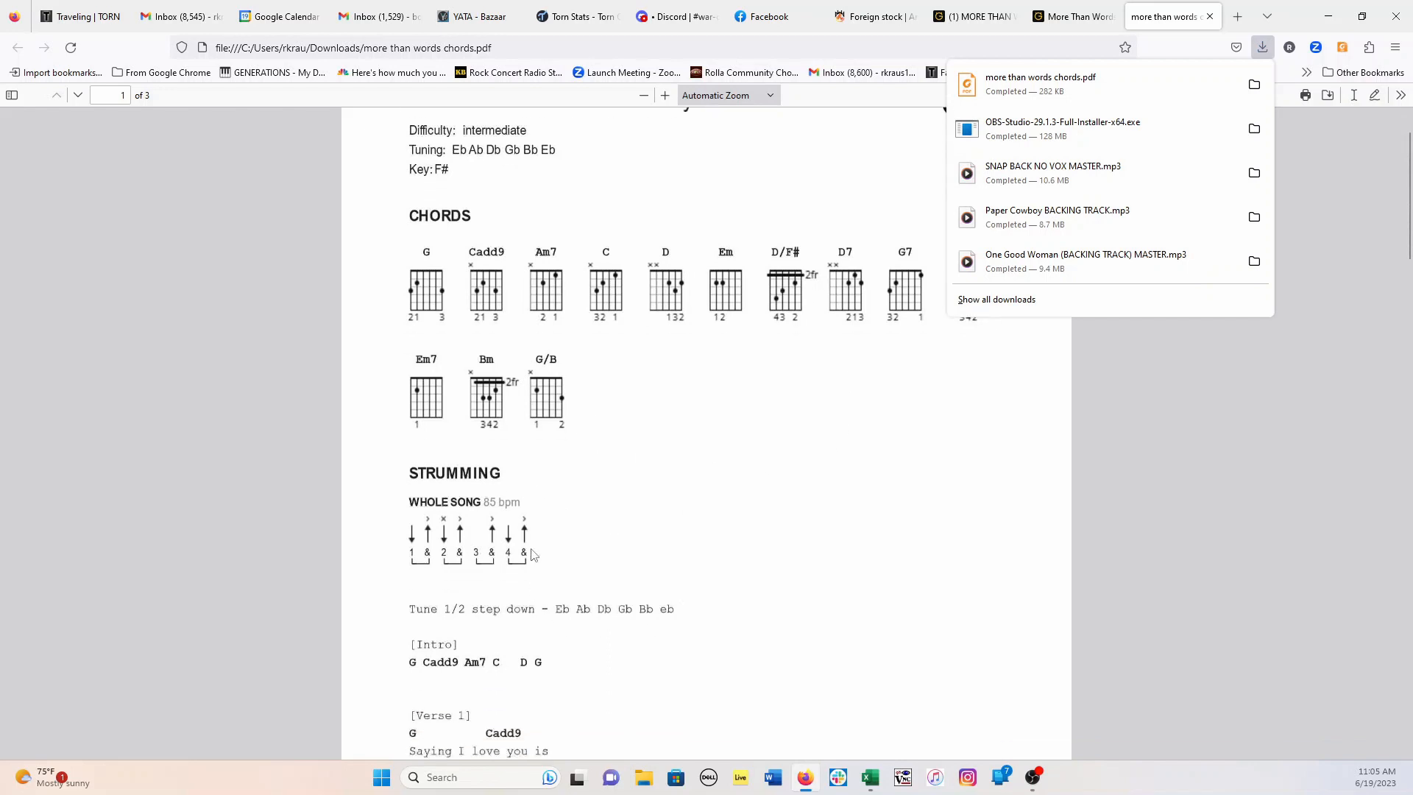
pyautogui.scroll(2, 676, 299)
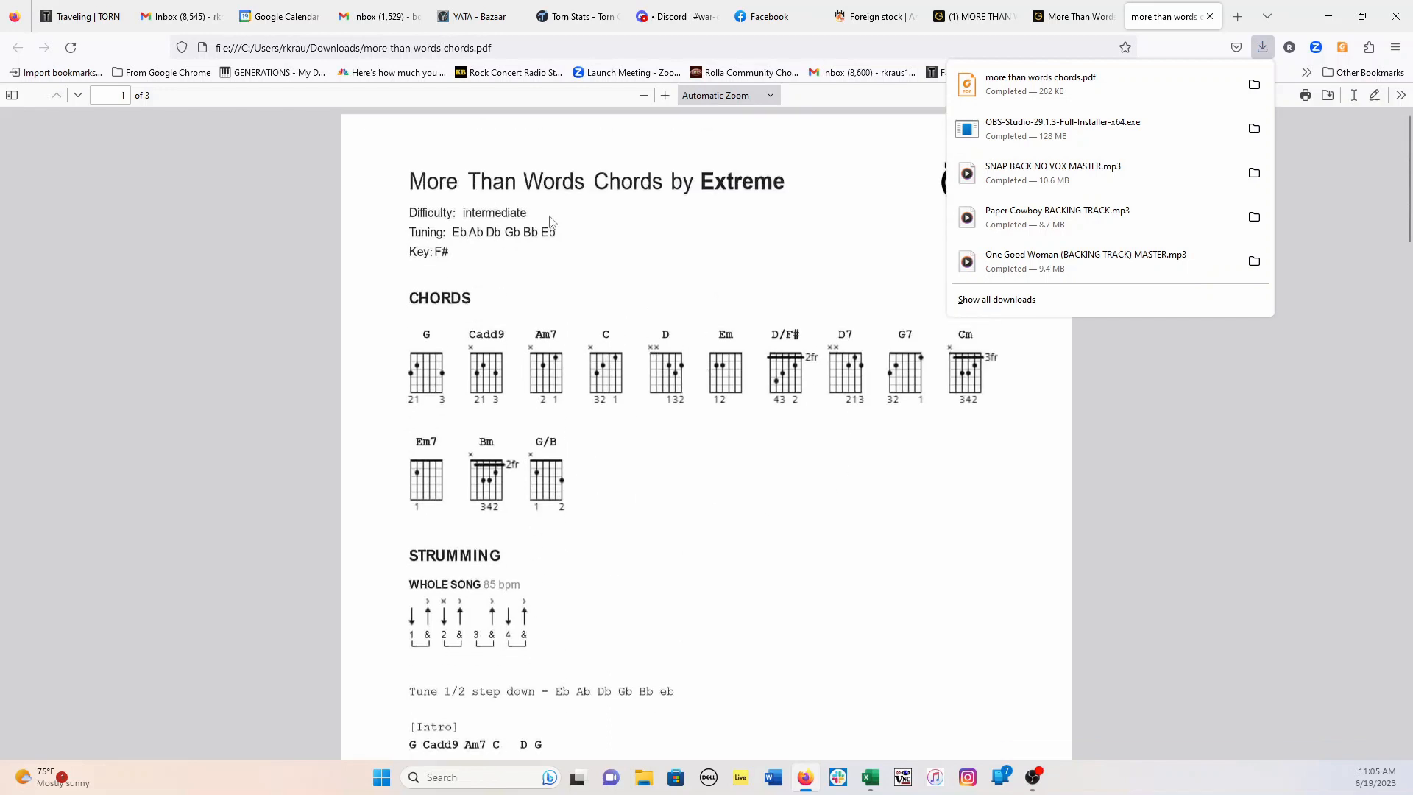
pyautogui.scroll(-10, 727, 447)
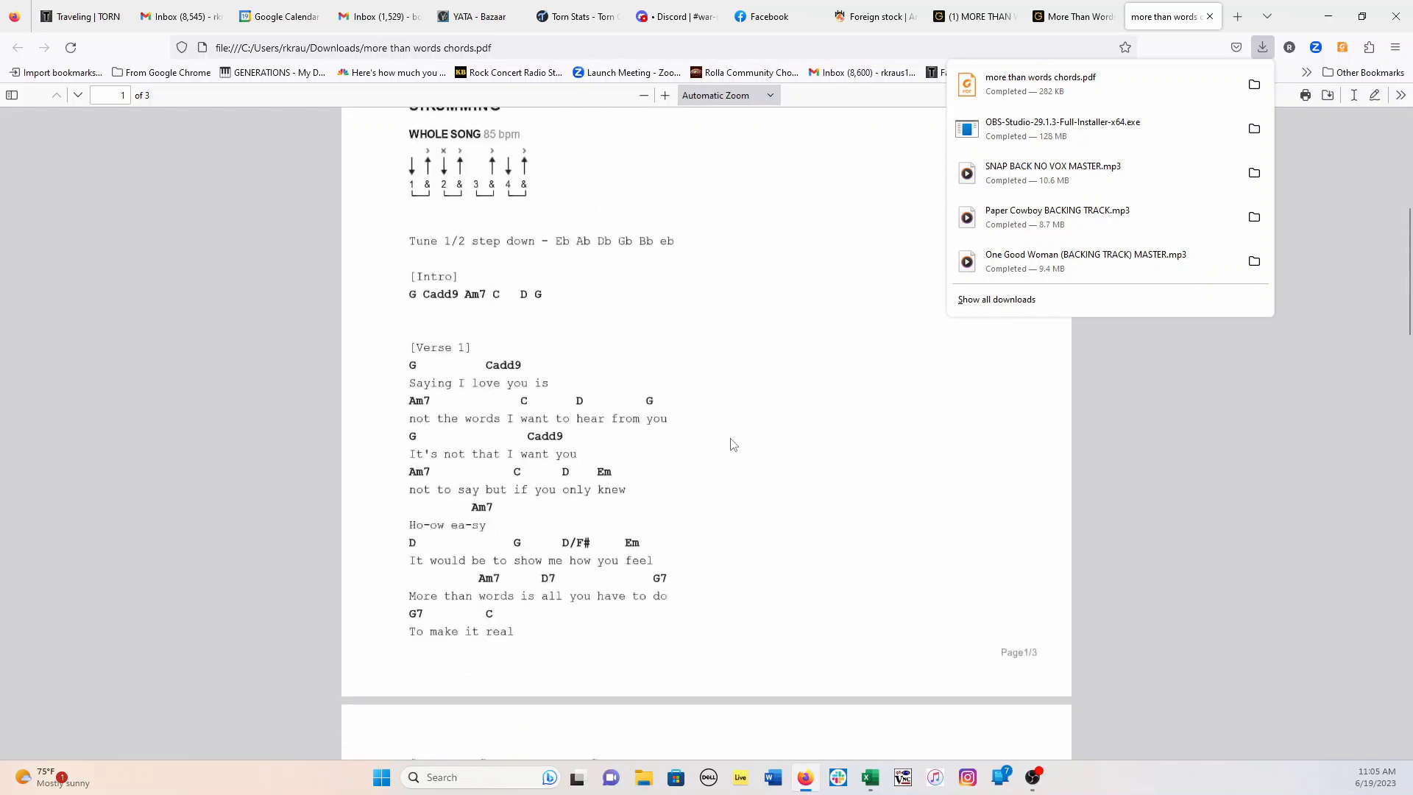
pyautogui.scroll(-2, 699, 368)
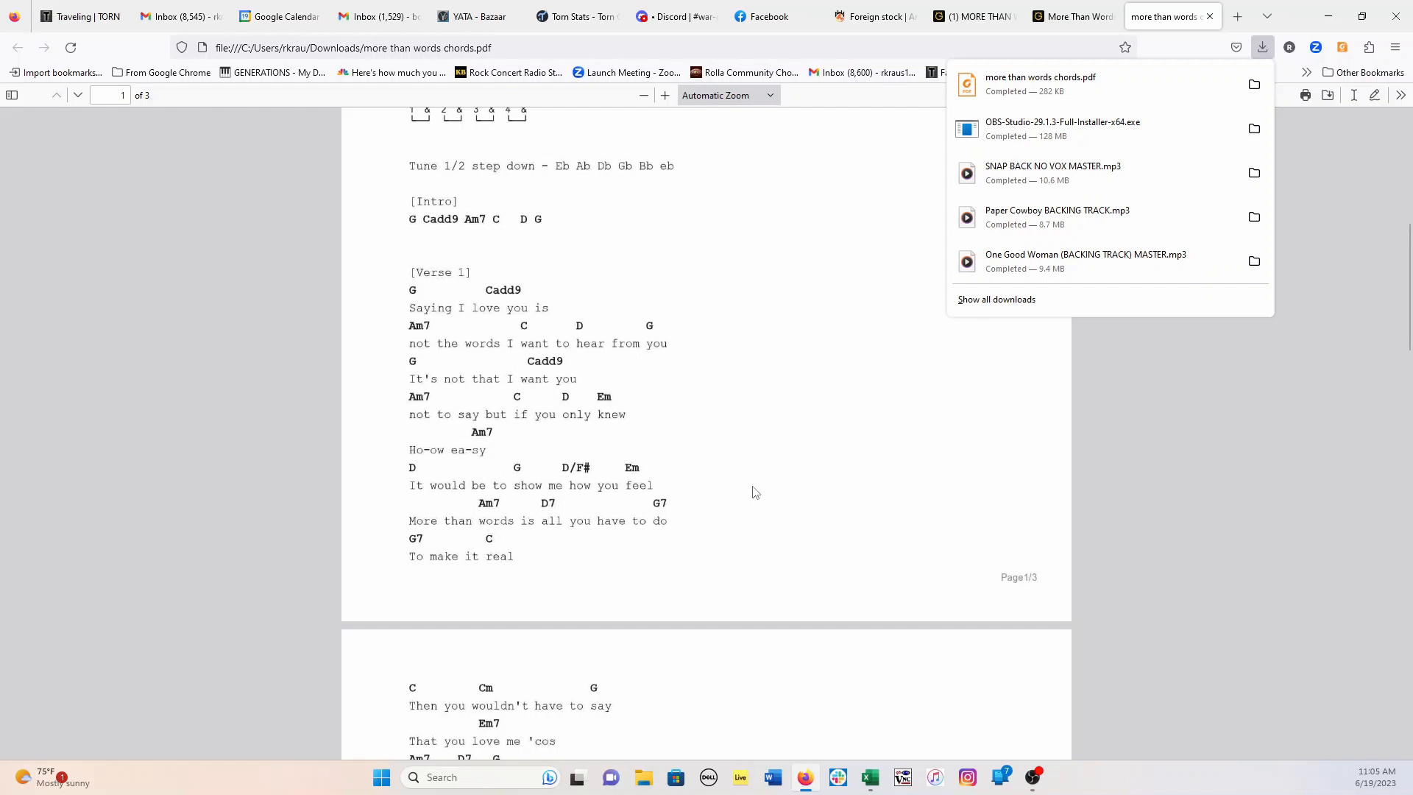
pyautogui.scroll(-8, 754, 492)
pyautogui.scroll(-2, 754, 589)
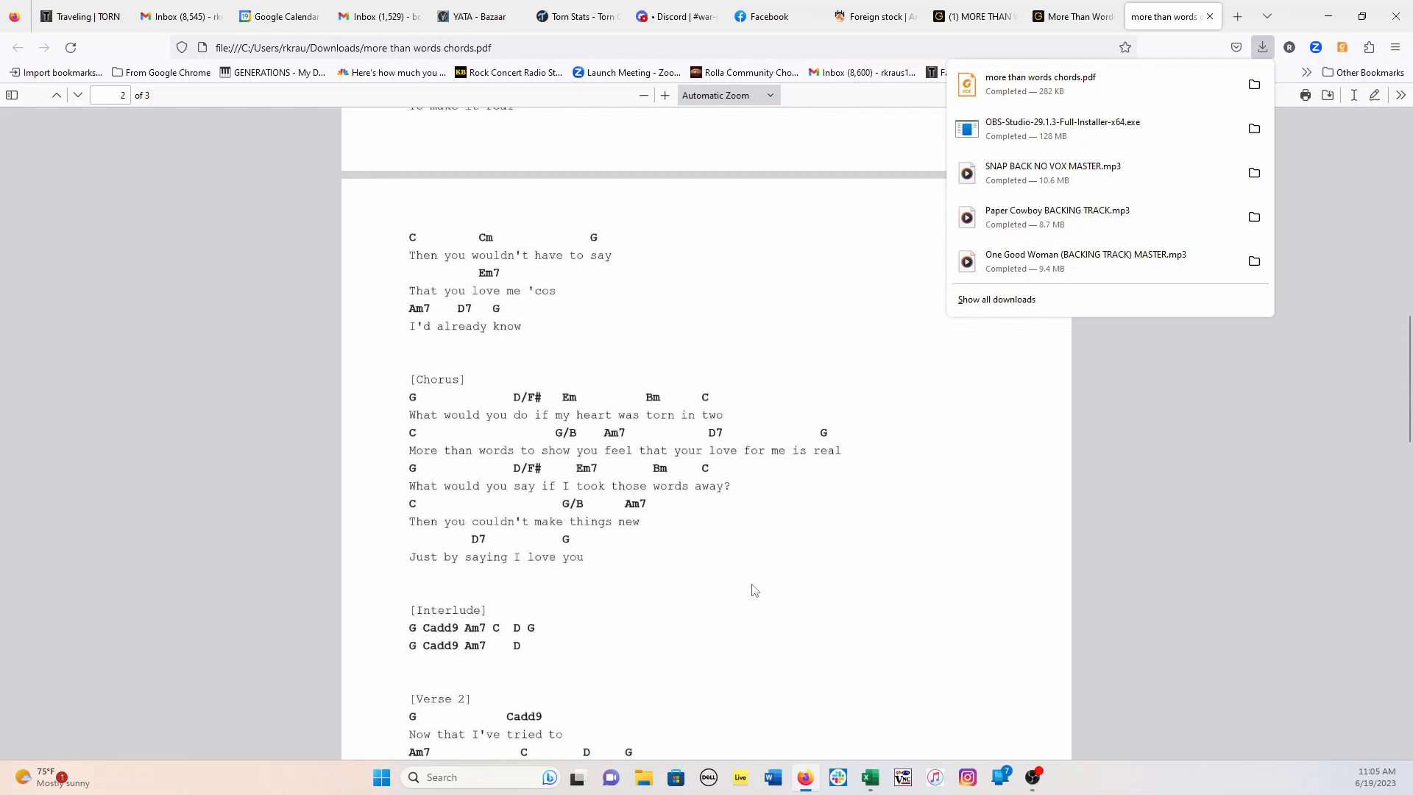
pyautogui.scroll(7, 762, 541)
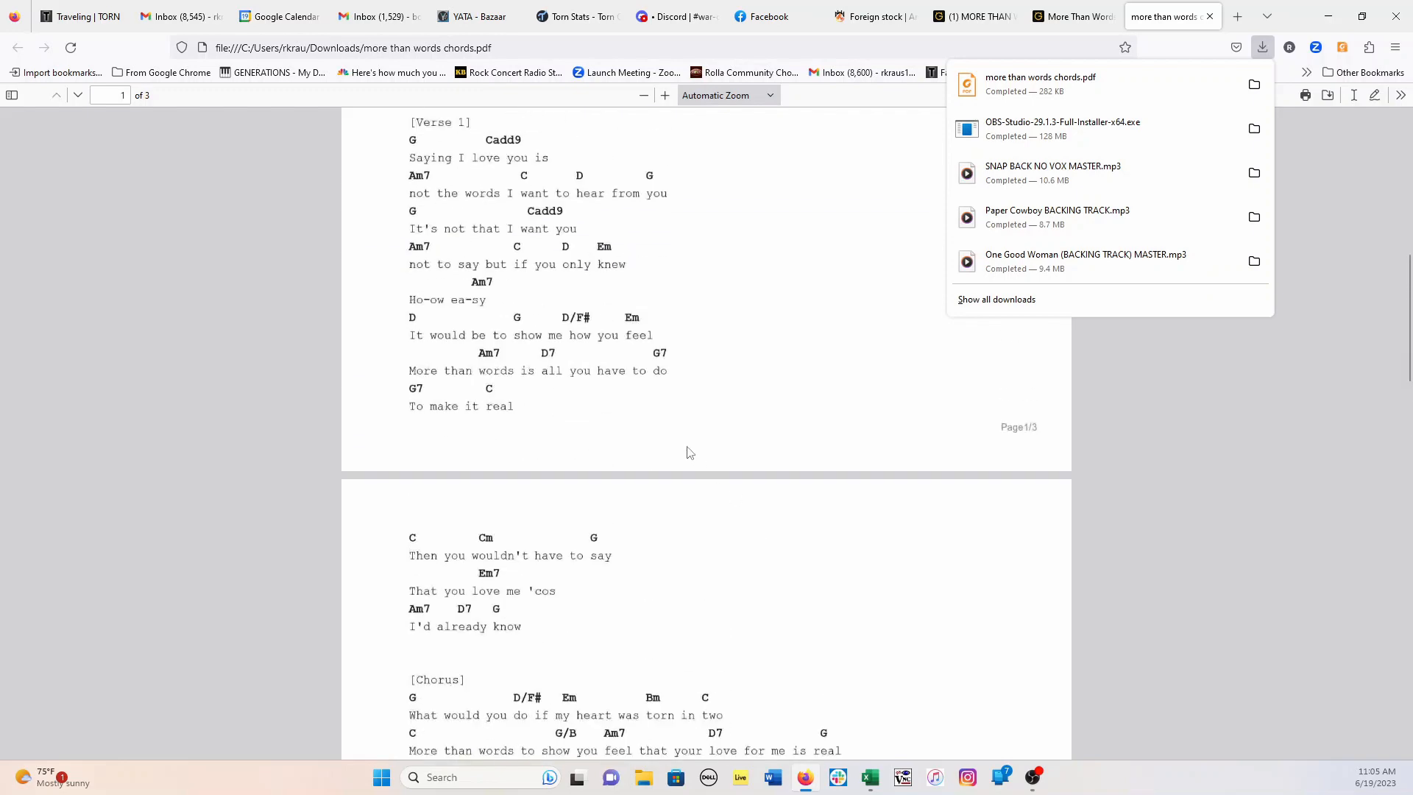
pyautogui.scroll(5, 685, 412)
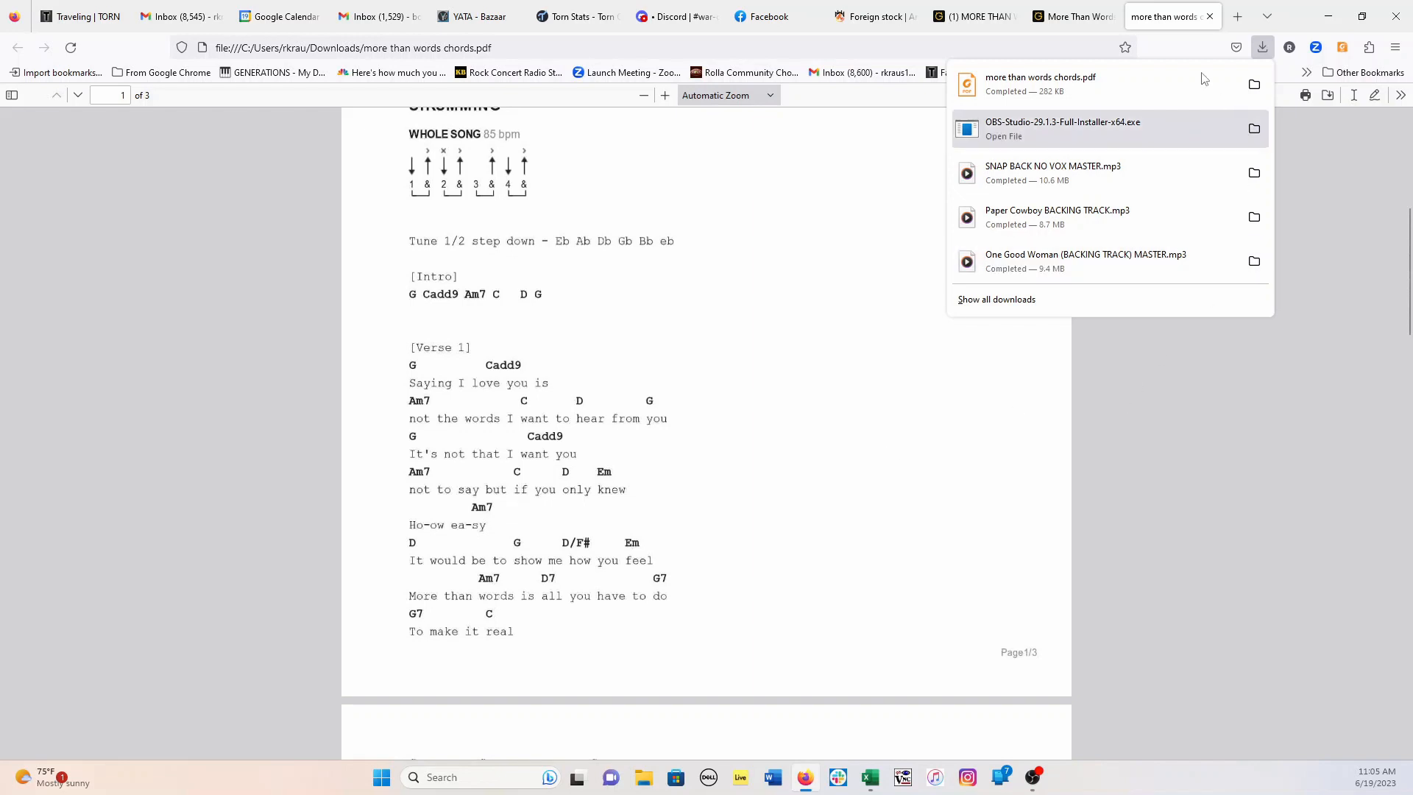
# Step: Close the downloaded PDF and return to the print layout page of the More Than Words chart
pyautogui.click(1164, 24)
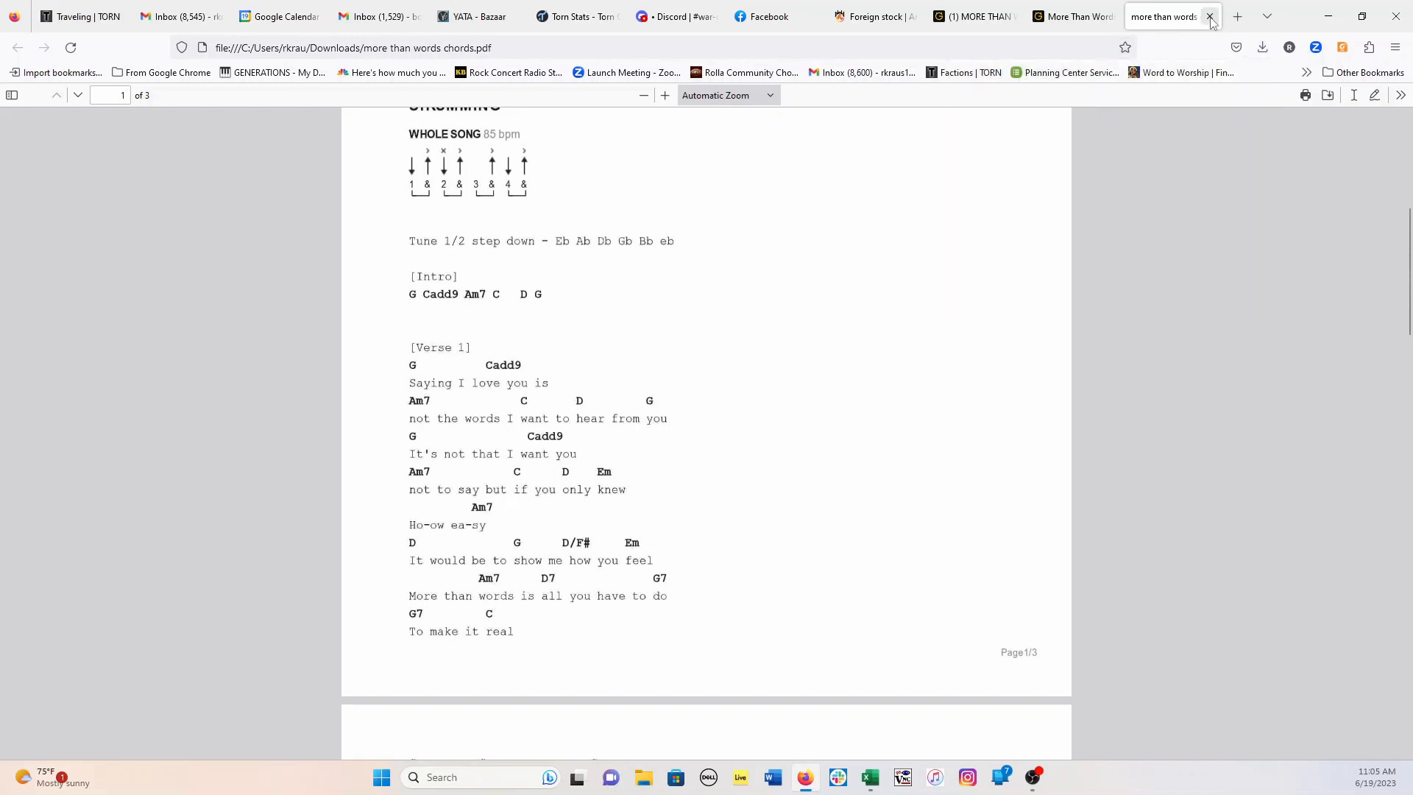
pyautogui.click(1210, 18)
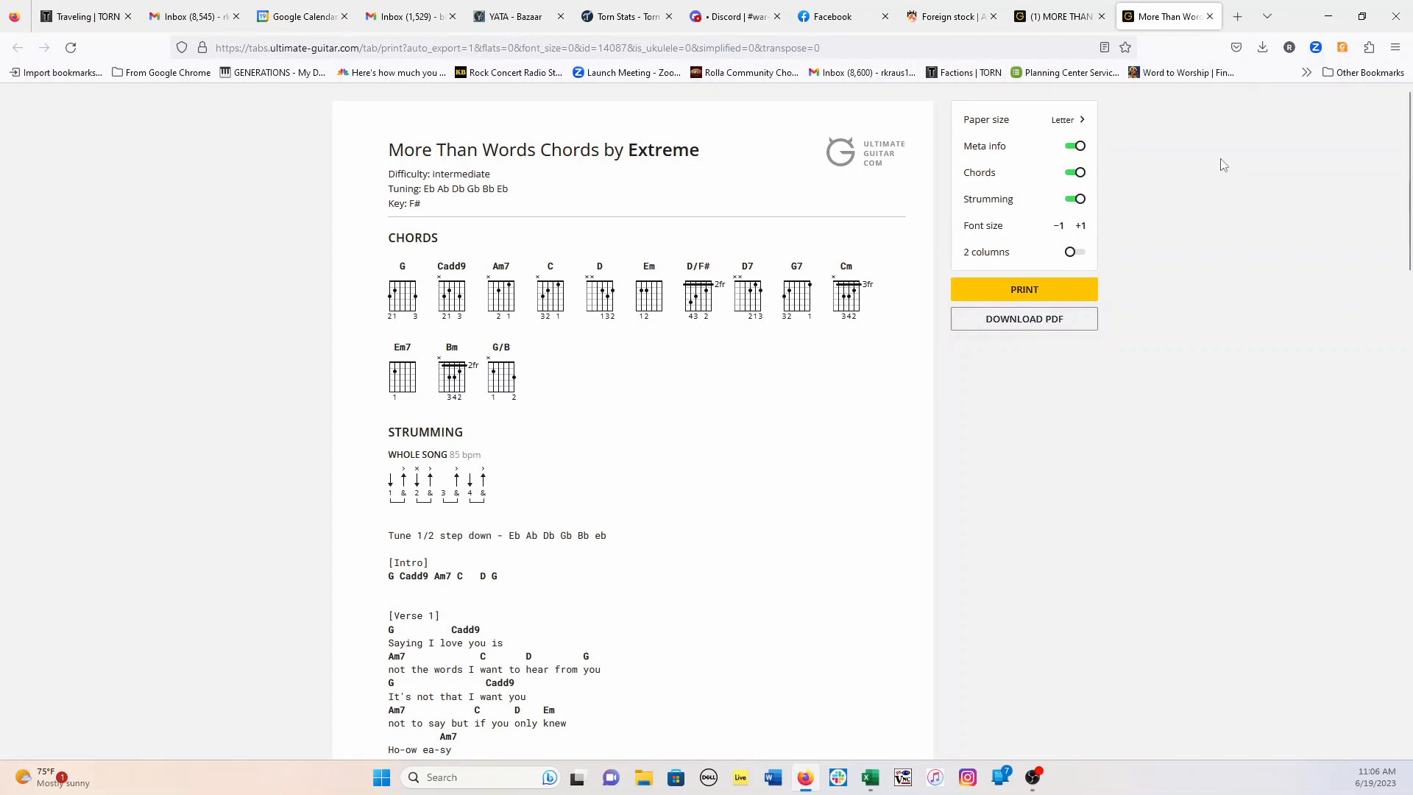
pyautogui.click(1069, 18)
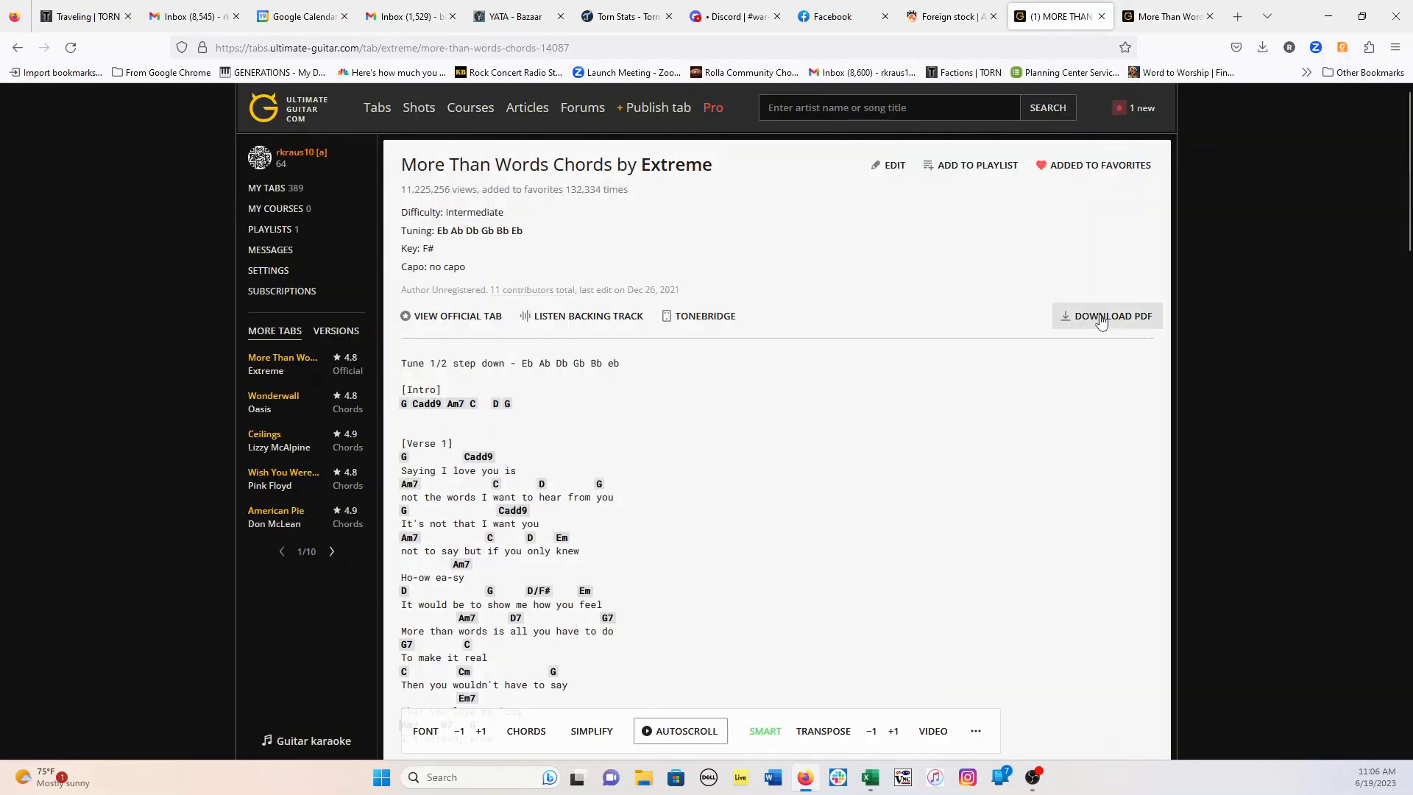
pyautogui.click(1174, 22)
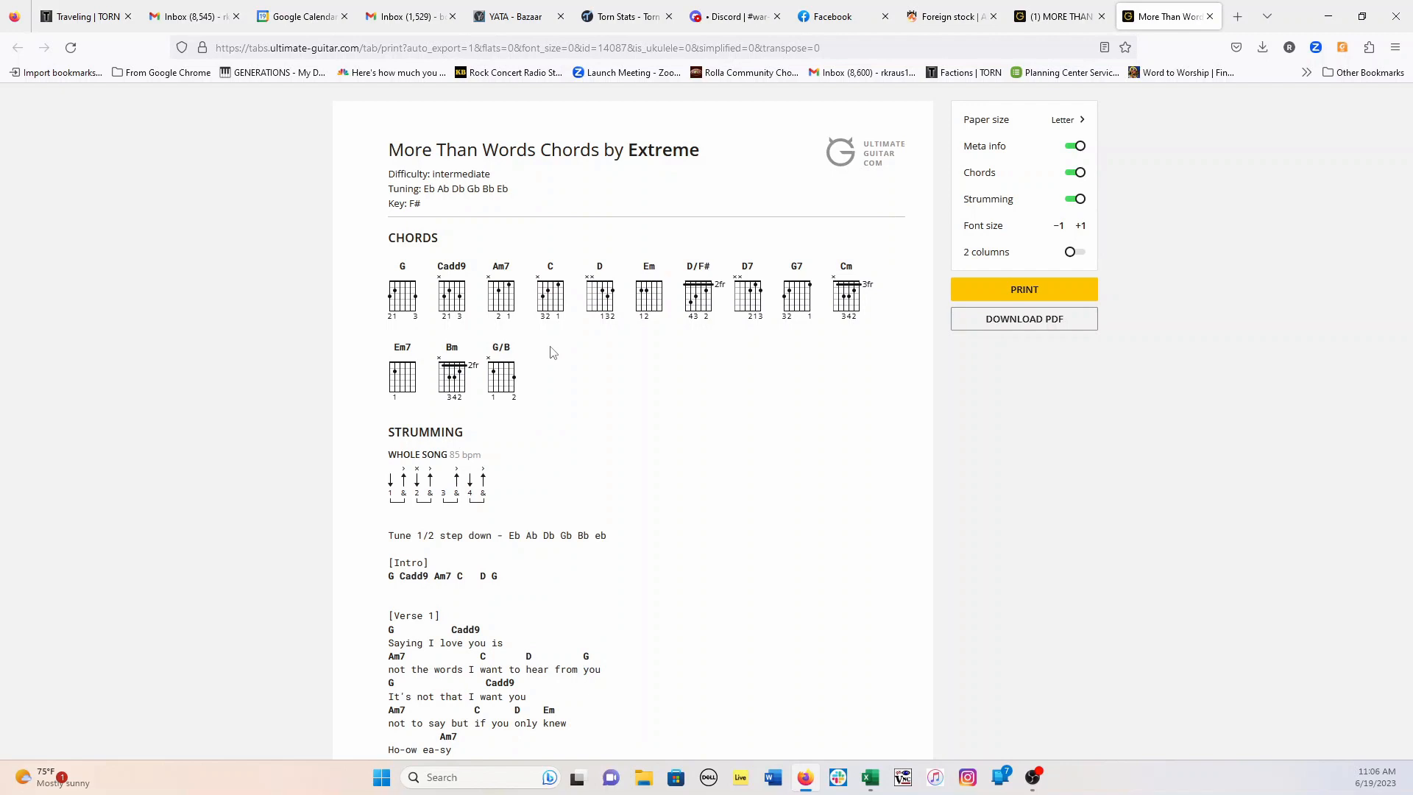
# Step: Turn off Meta info, Chords and Strumming in the chart's print layout and close that page
pyautogui.click(1073, 146)
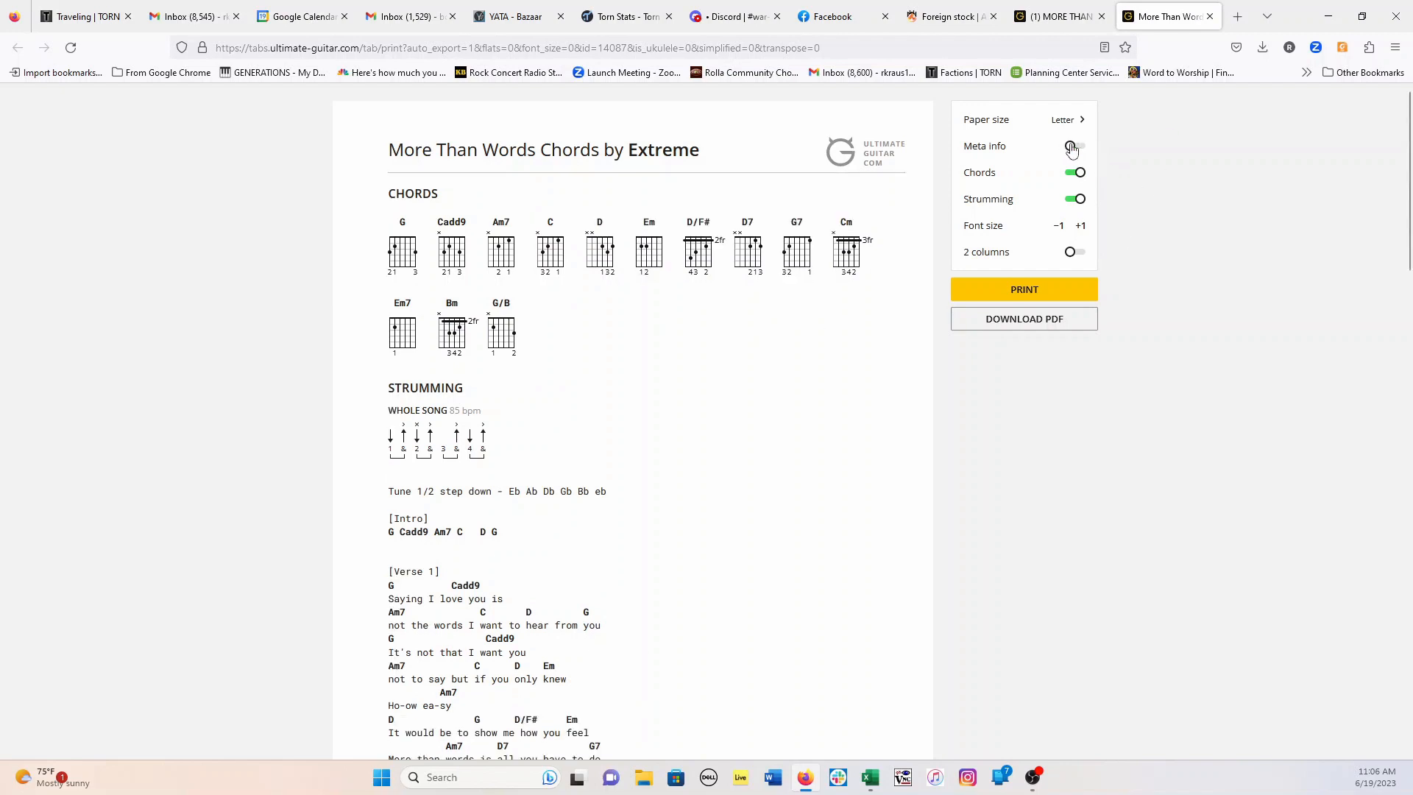
pyautogui.click(1069, 176)
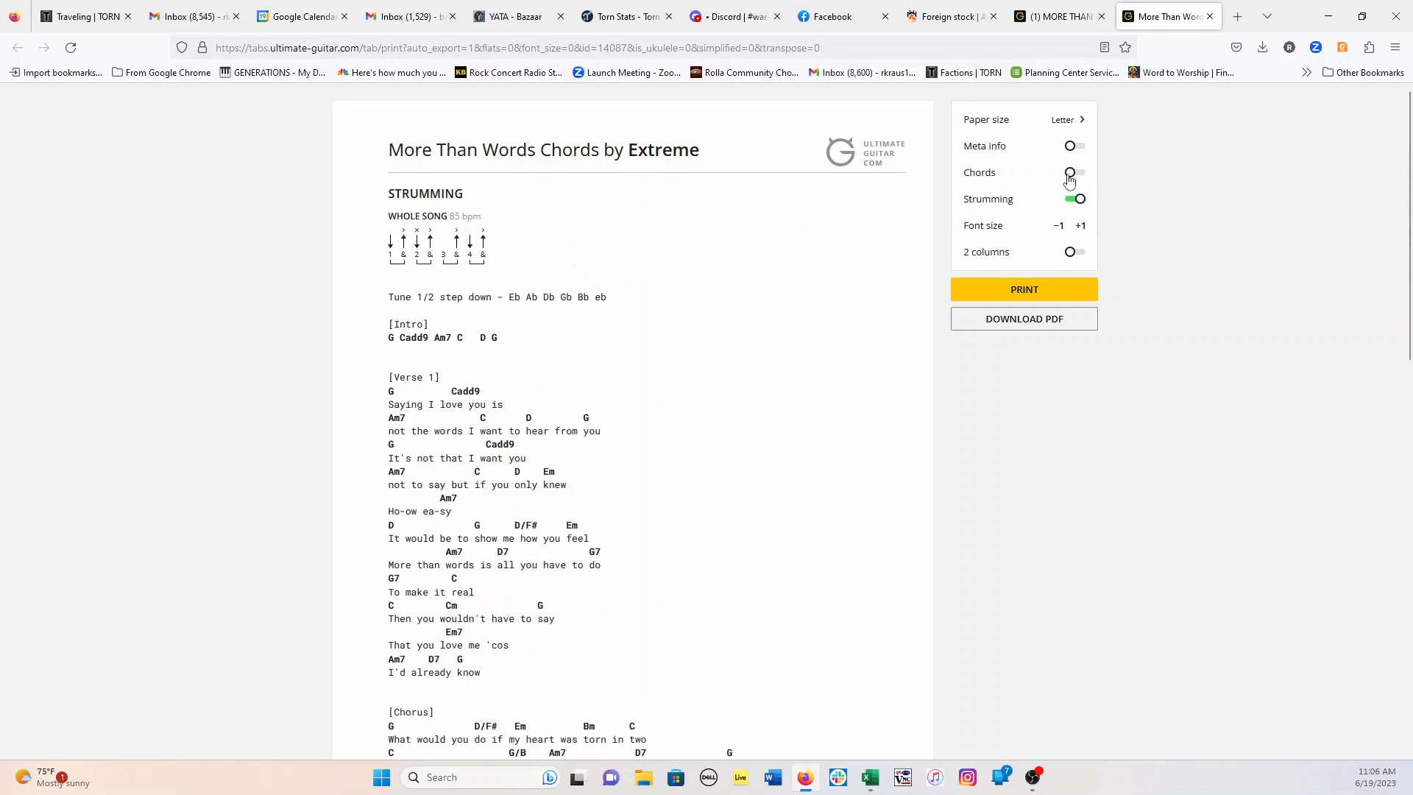
pyautogui.click(1069, 200)
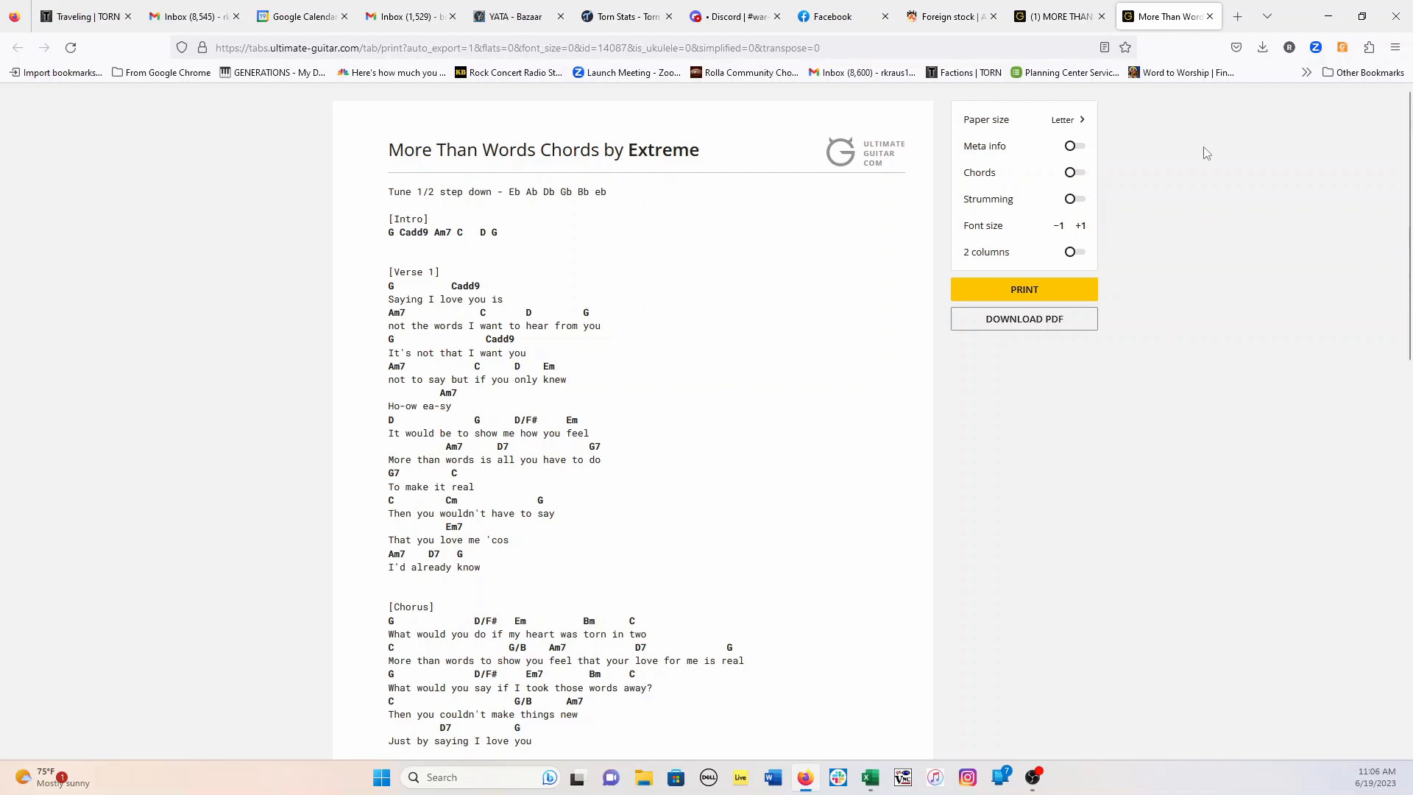
pyautogui.click(1211, 17)
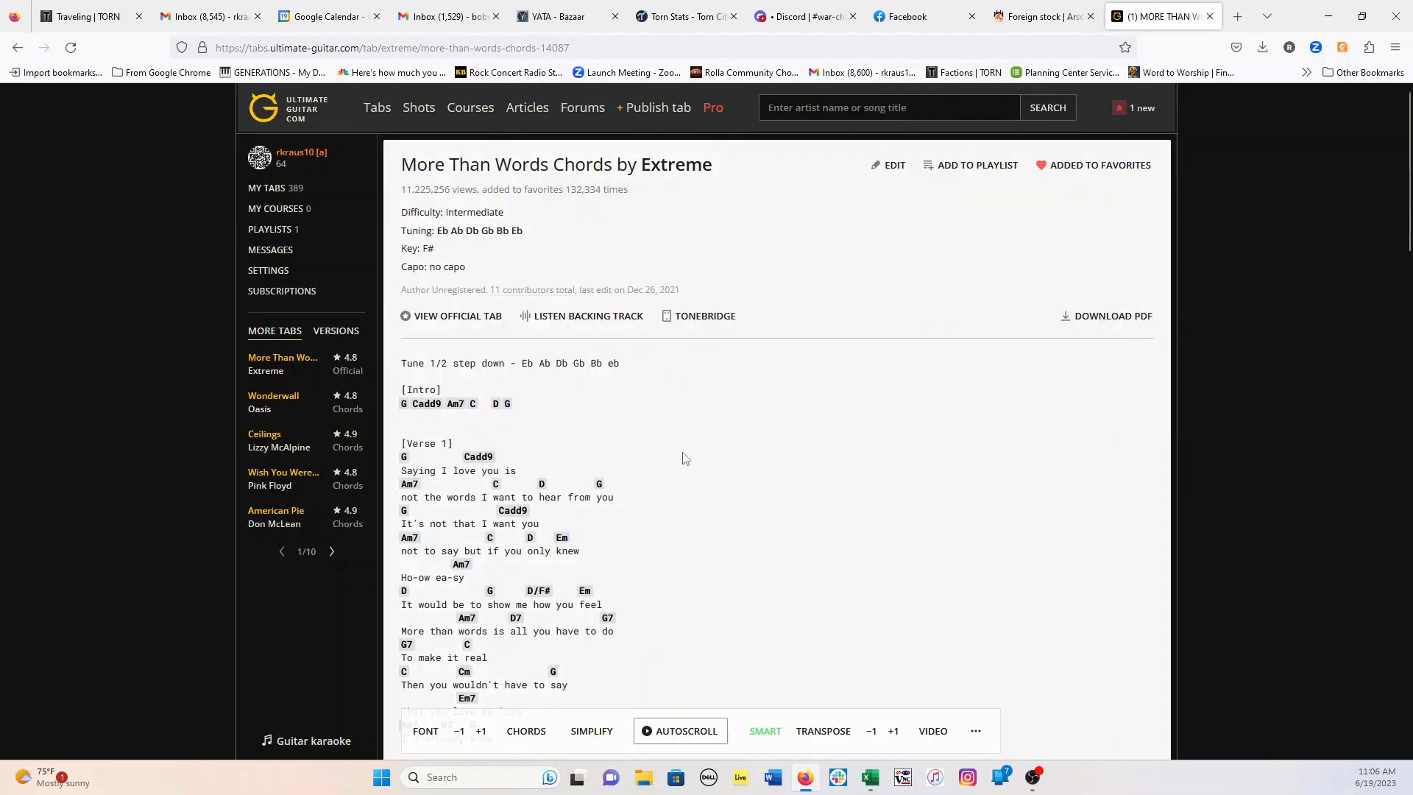
# Step: Copy the song's chords and lyrics from the intro chord line through the end of the final chorus
pyautogui.scroll(-10, 684, 458)
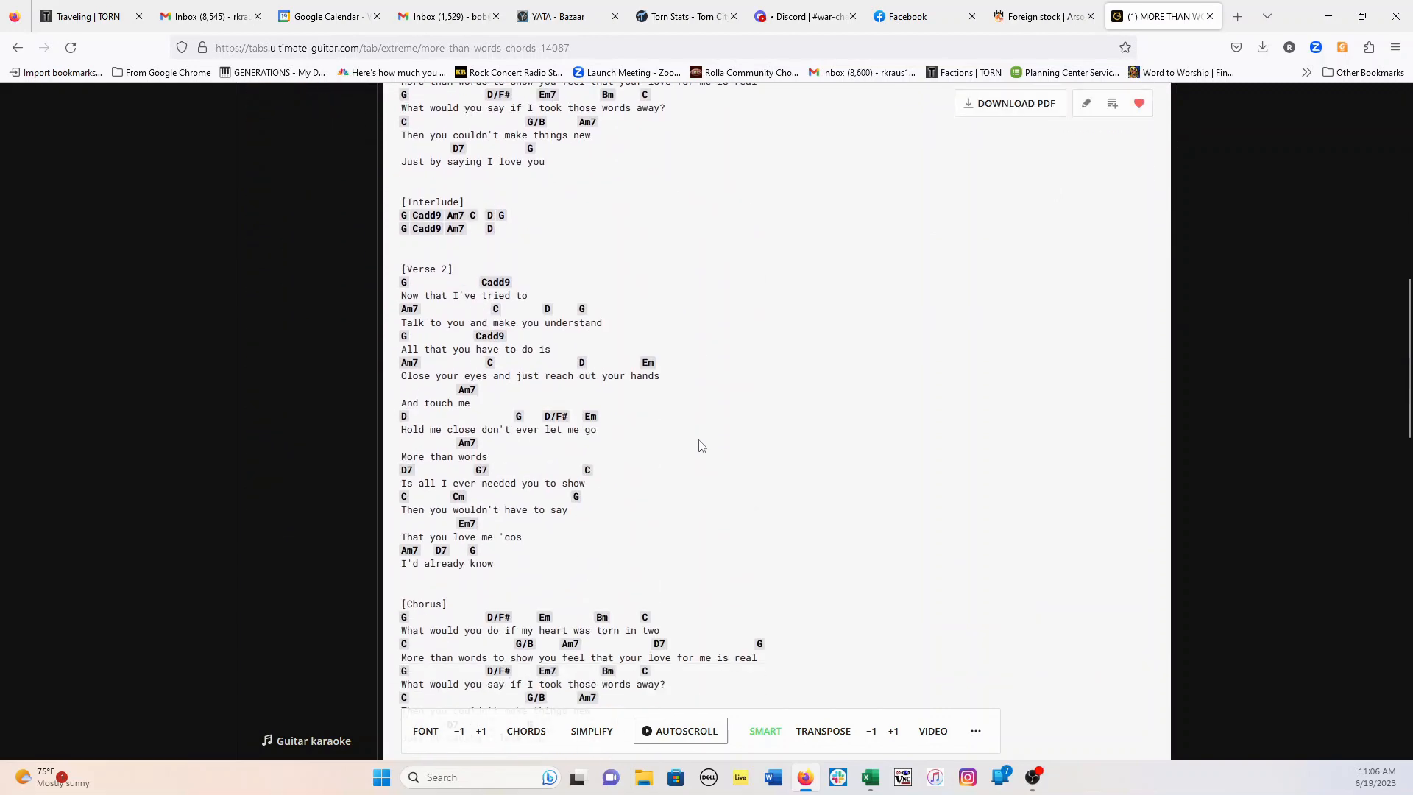
pyautogui.scroll(-3, 699, 446)
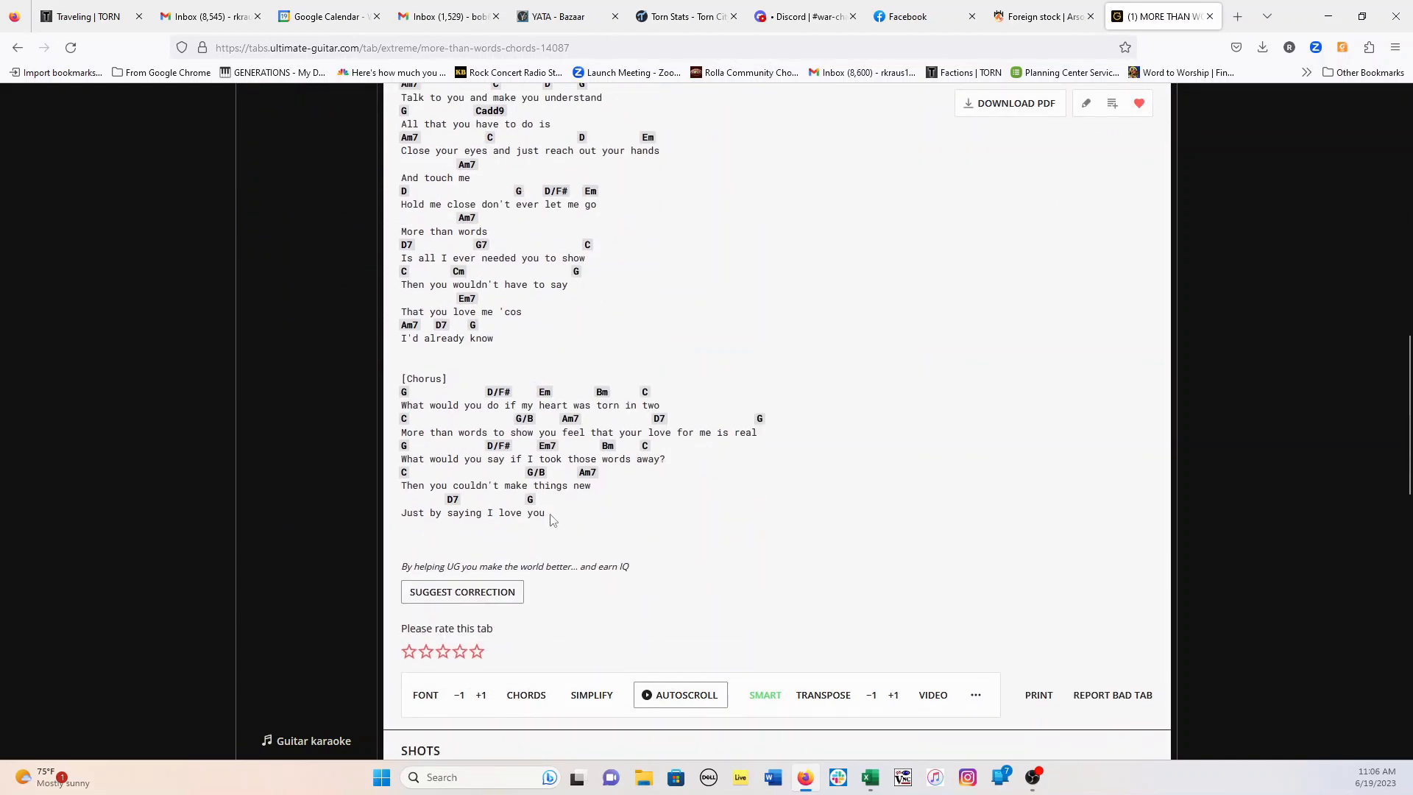
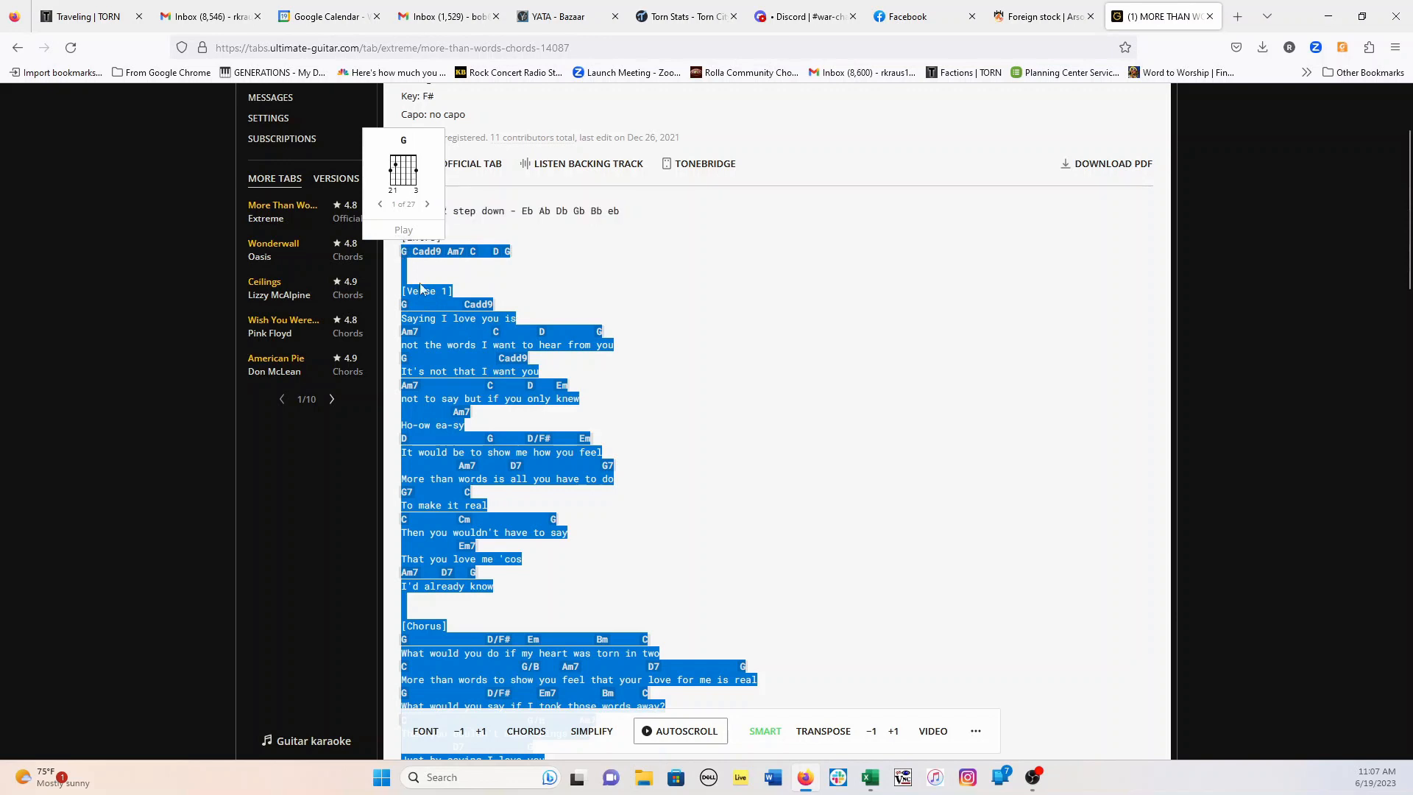
pyautogui.rightClick(459, 354)
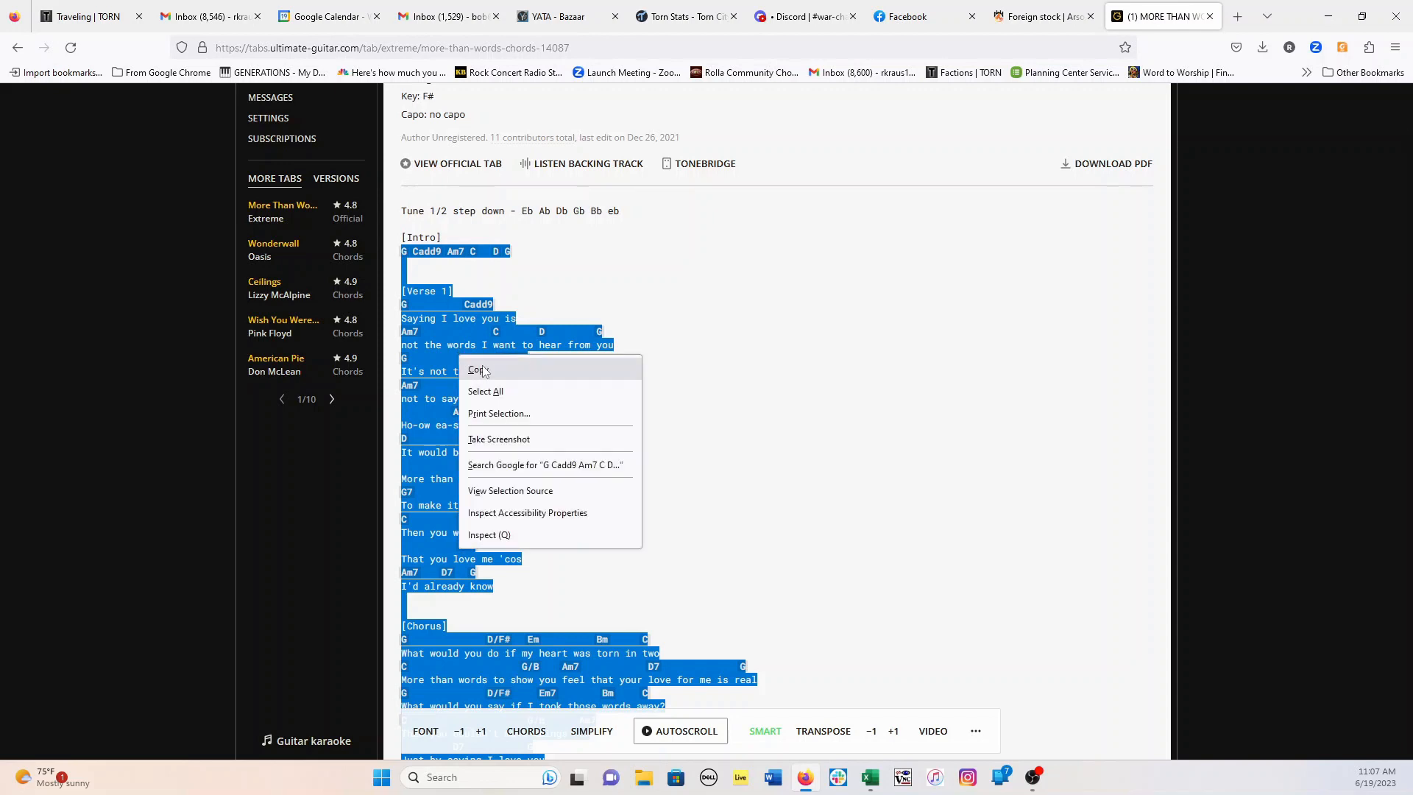
pyautogui.click(483, 370)
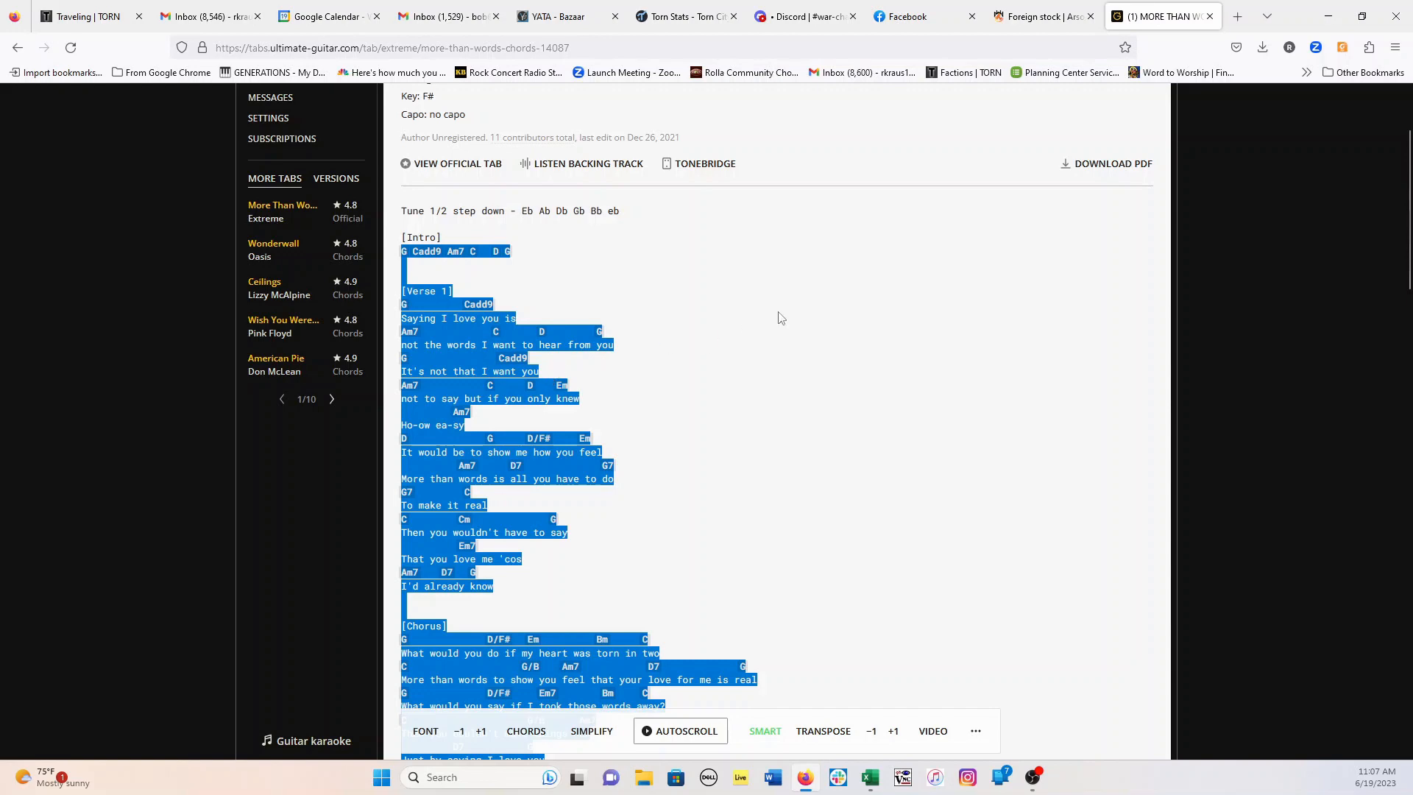
# Step: Switch to Word, create a blank document and paste the copied song with the Keep Text Only option
pyautogui.click(774, 777)
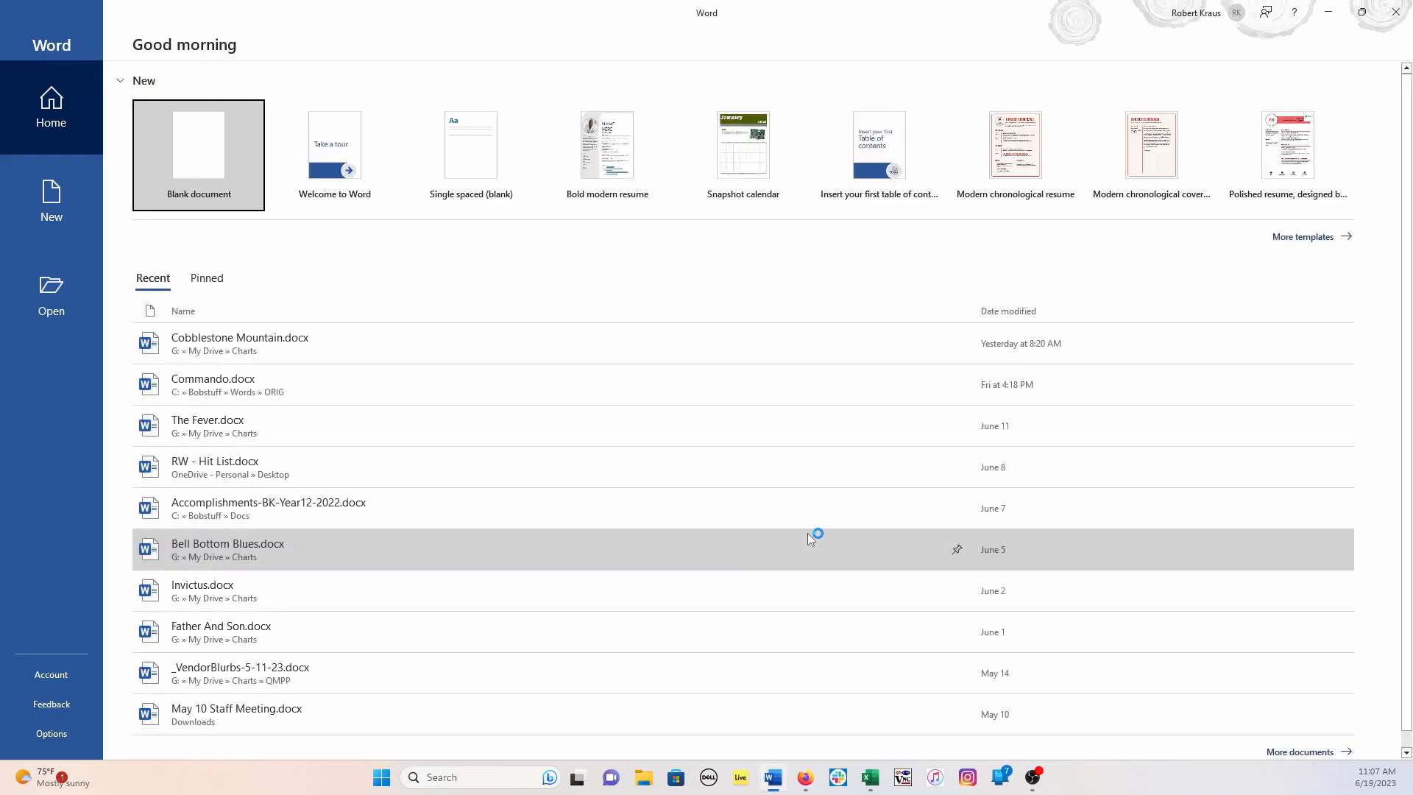
pyautogui.click(168, 144)
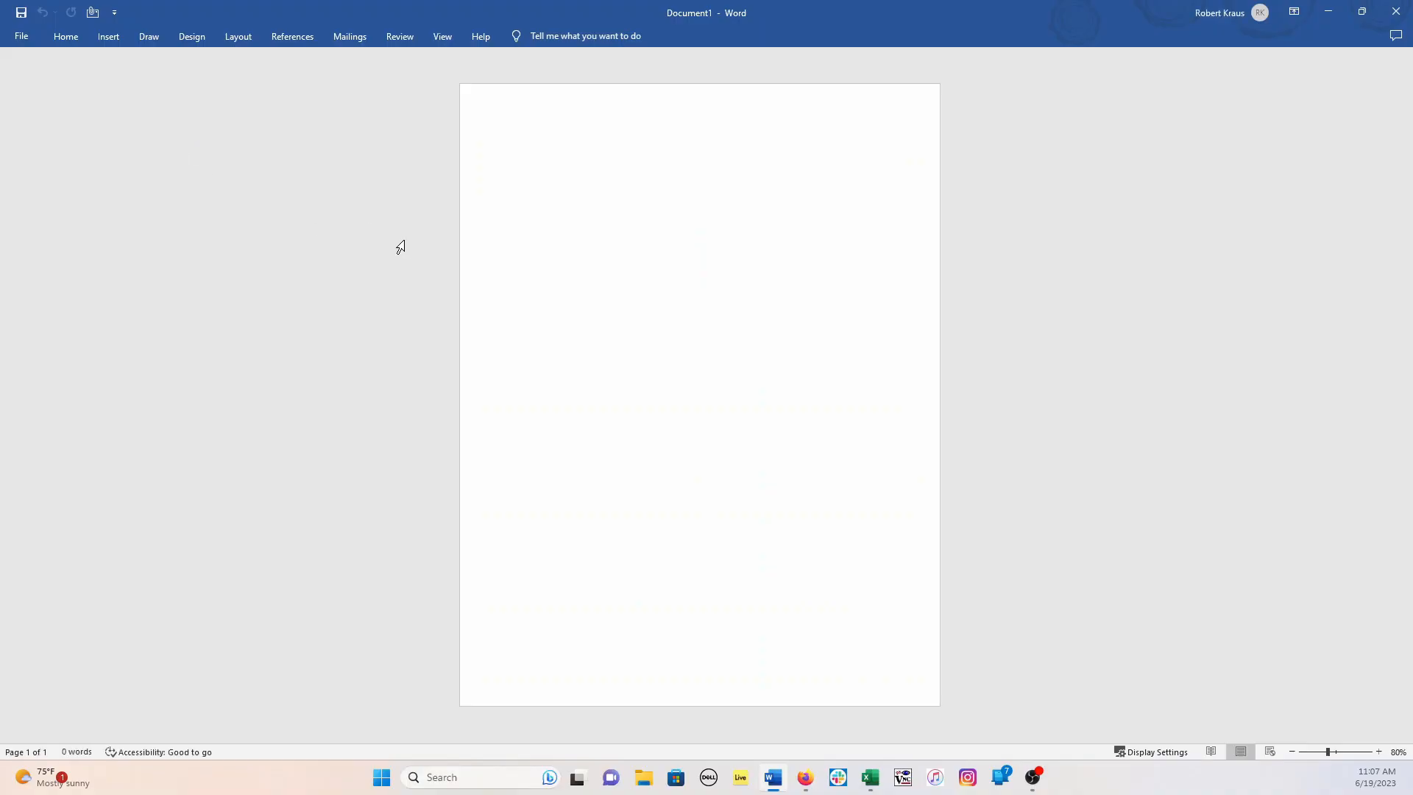
pyautogui.click(69, 41)
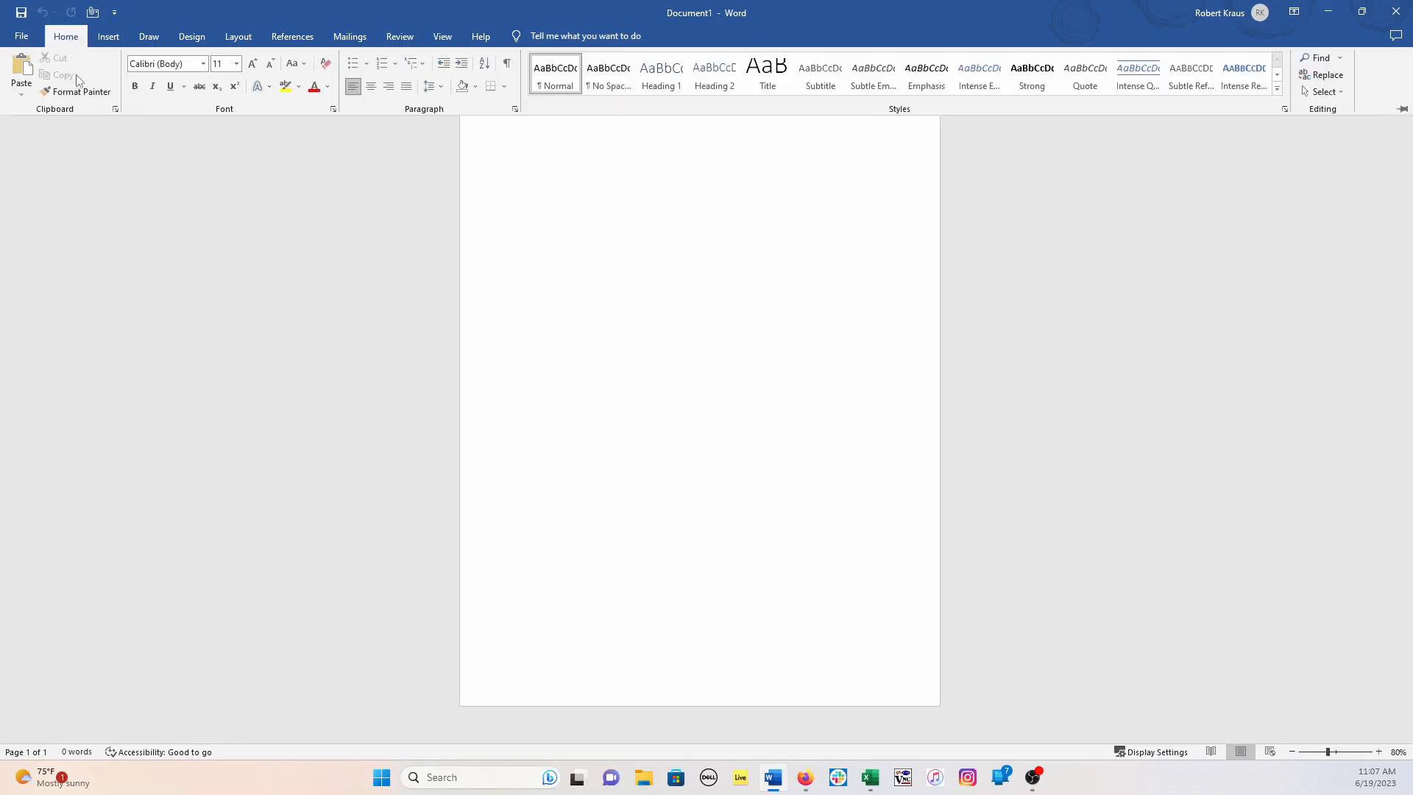
pyautogui.click(21, 98)
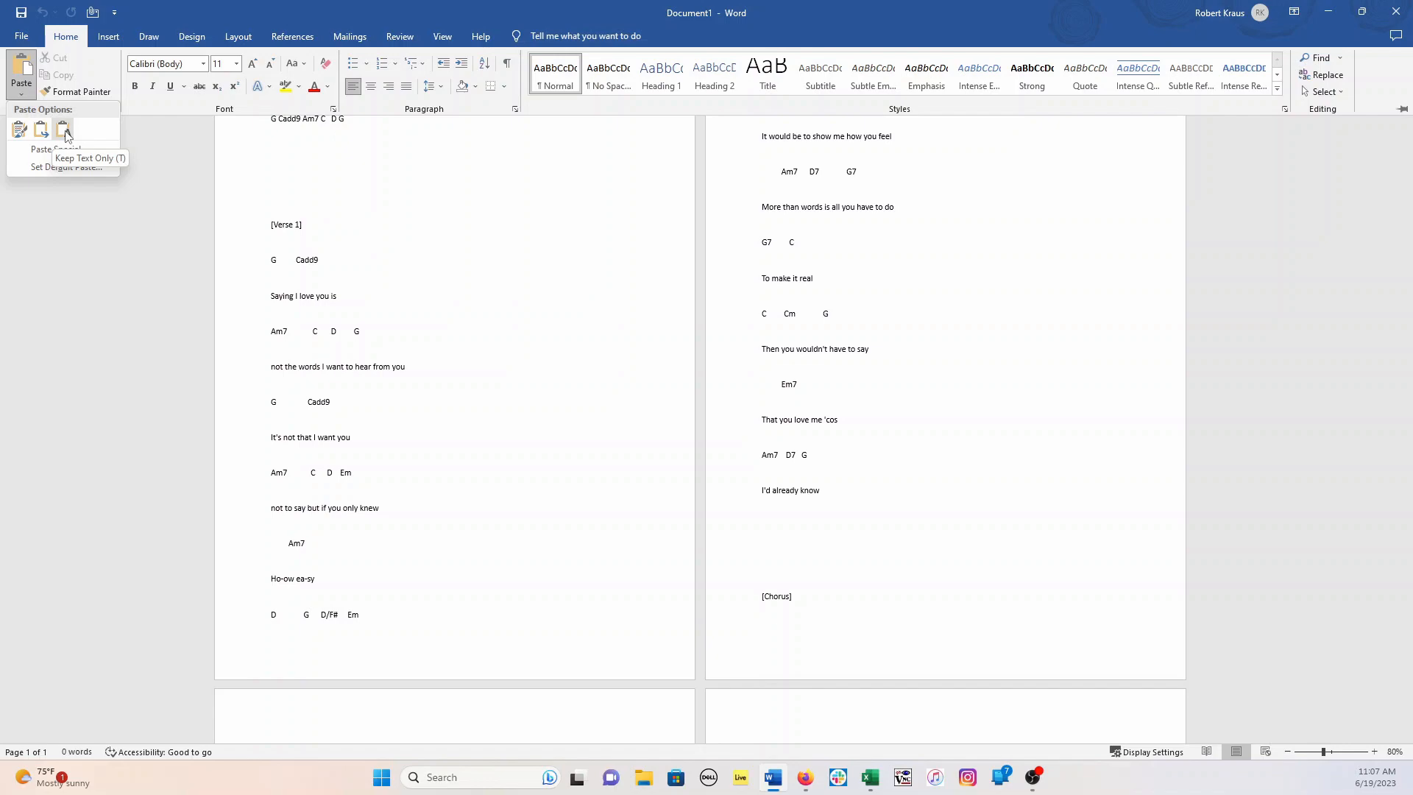
pyautogui.click(65, 132)
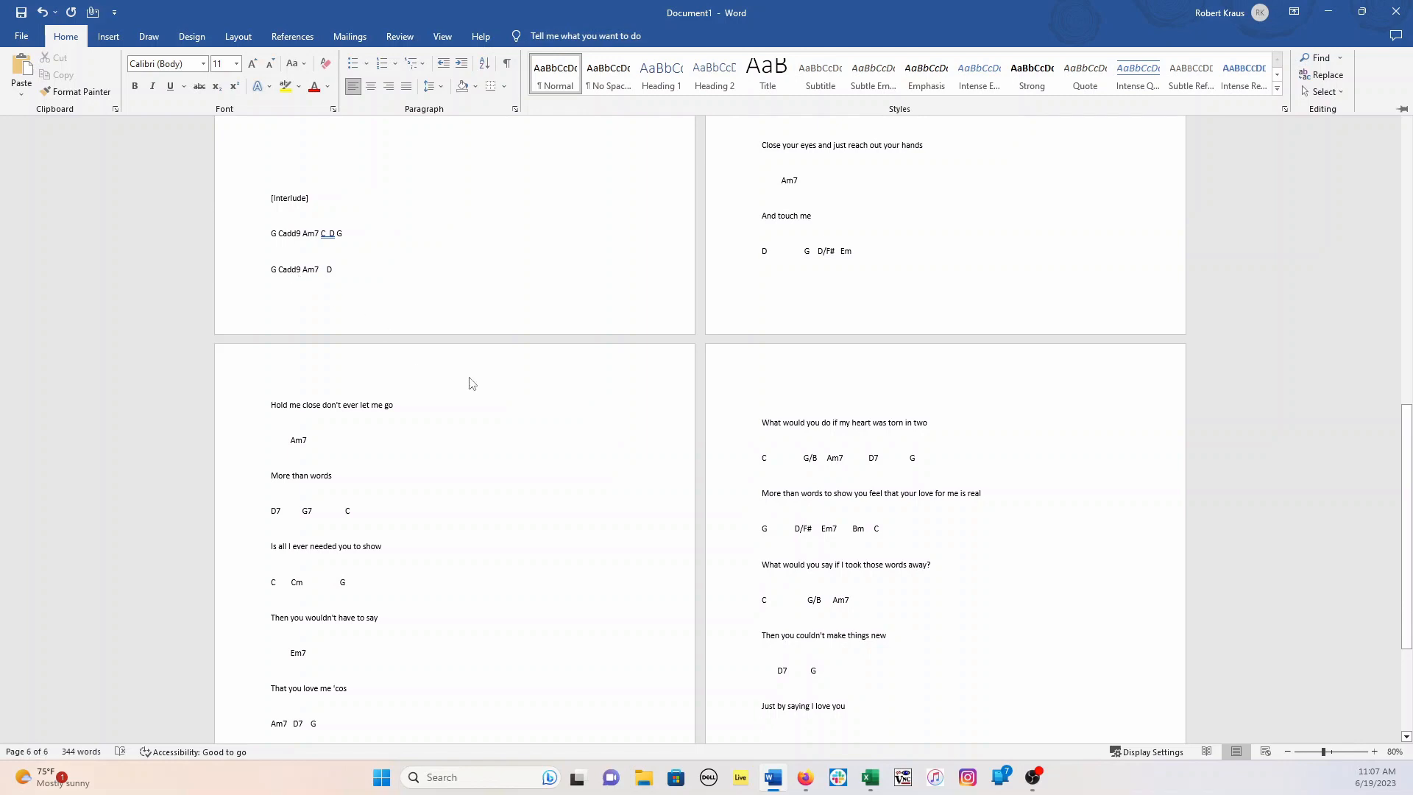
pyautogui.scroll(3, 470, 386)
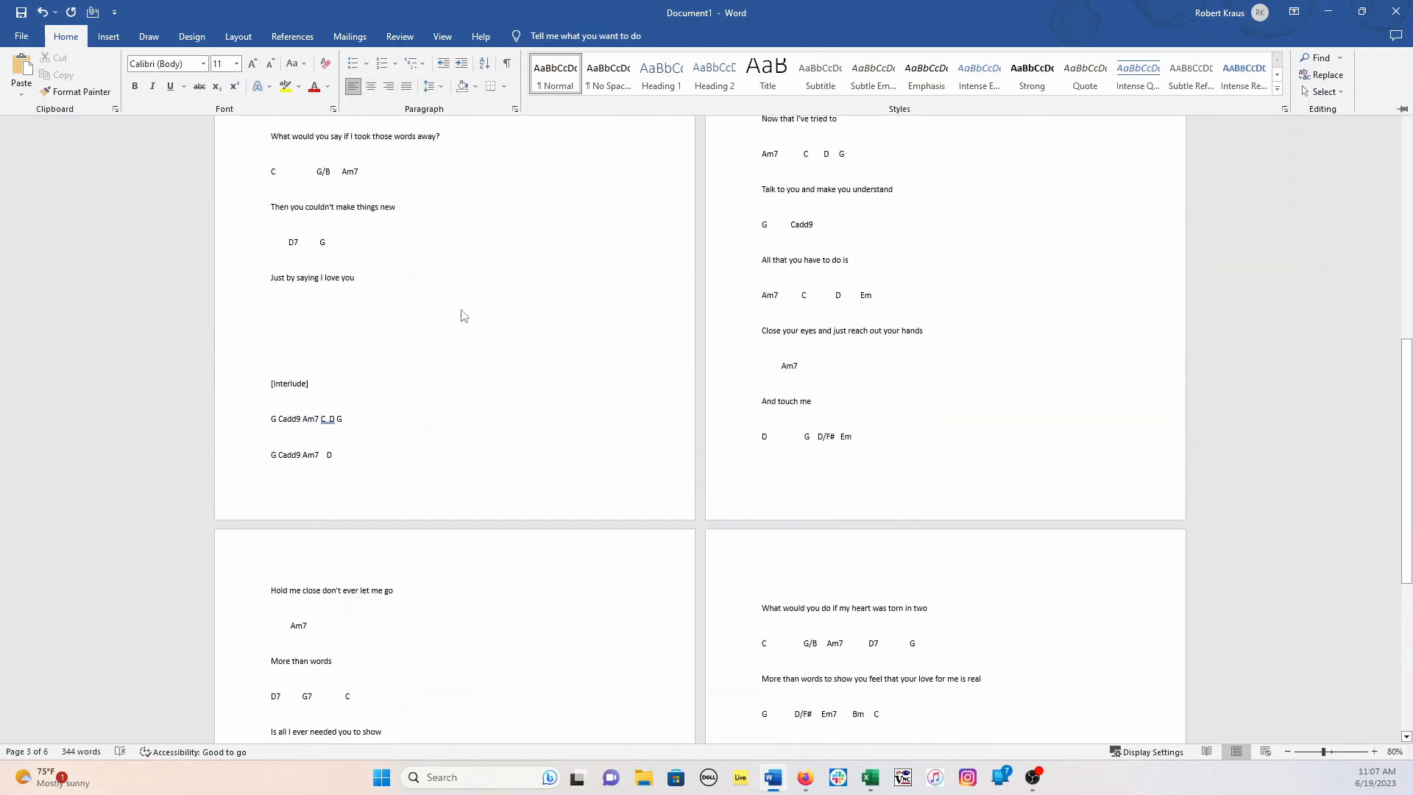
pyautogui.scroll(5, 465, 312)
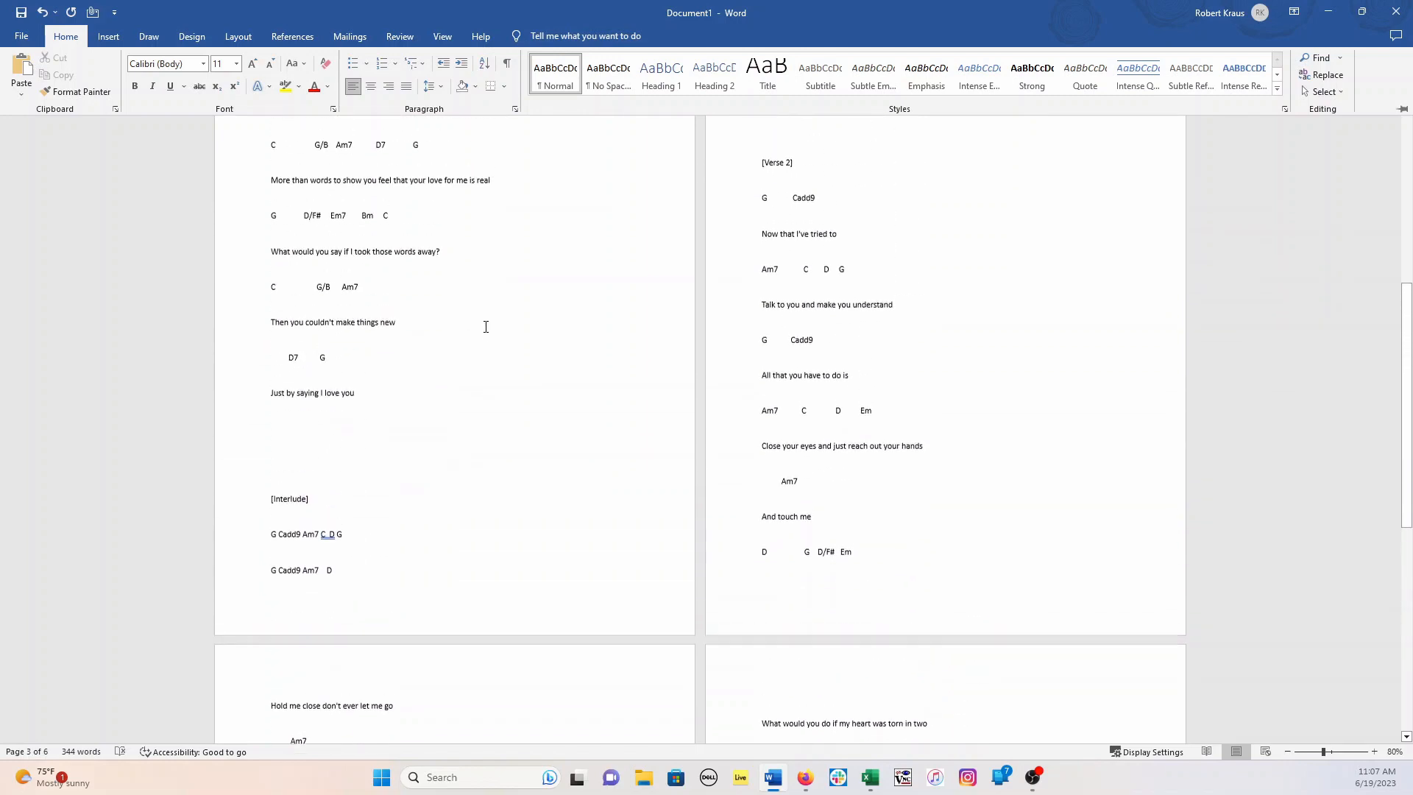
pyautogui.scroll(10, 537, 342)
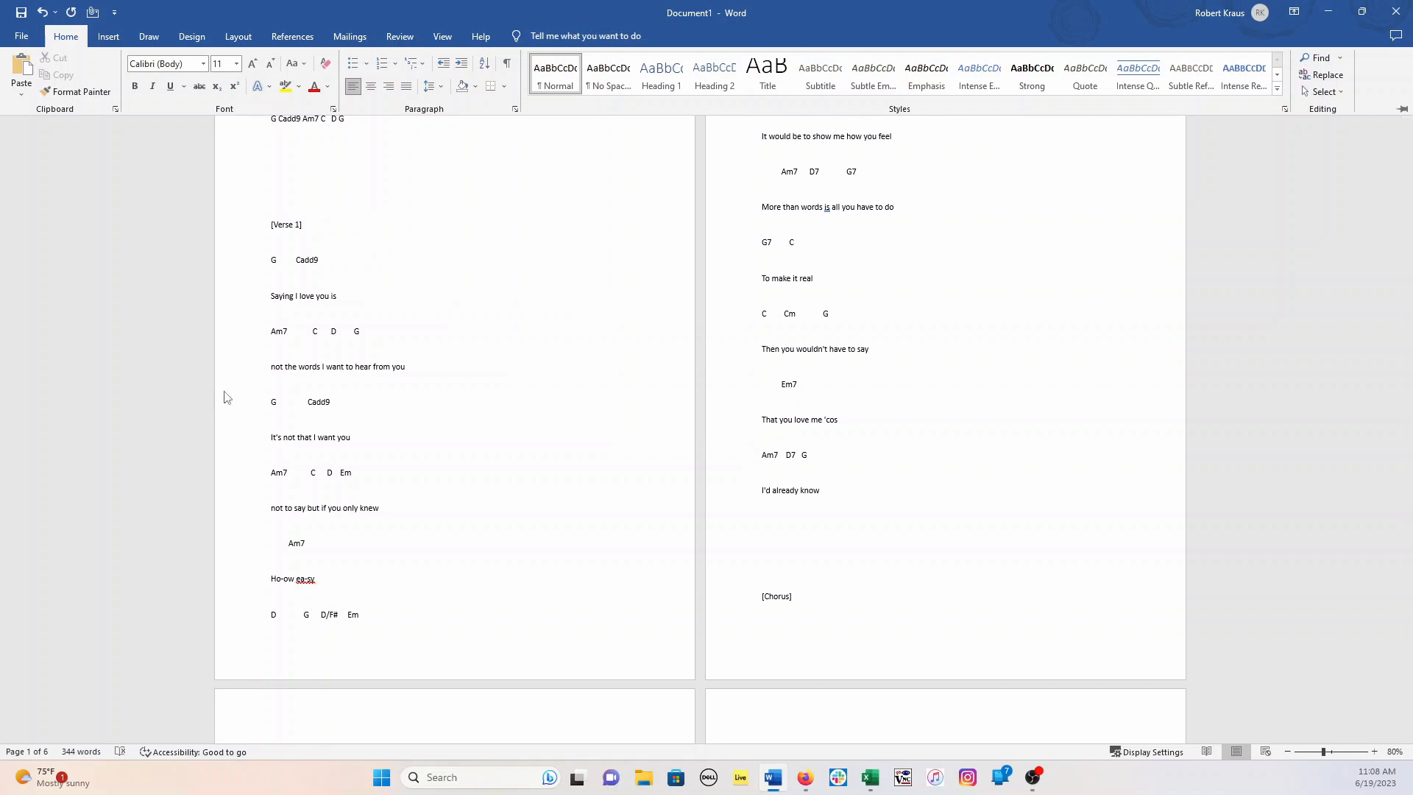
# Step: Select all the pasted text and set its line spacing to 1.0
pyautogui.hotkey('ctrl', 'F1')
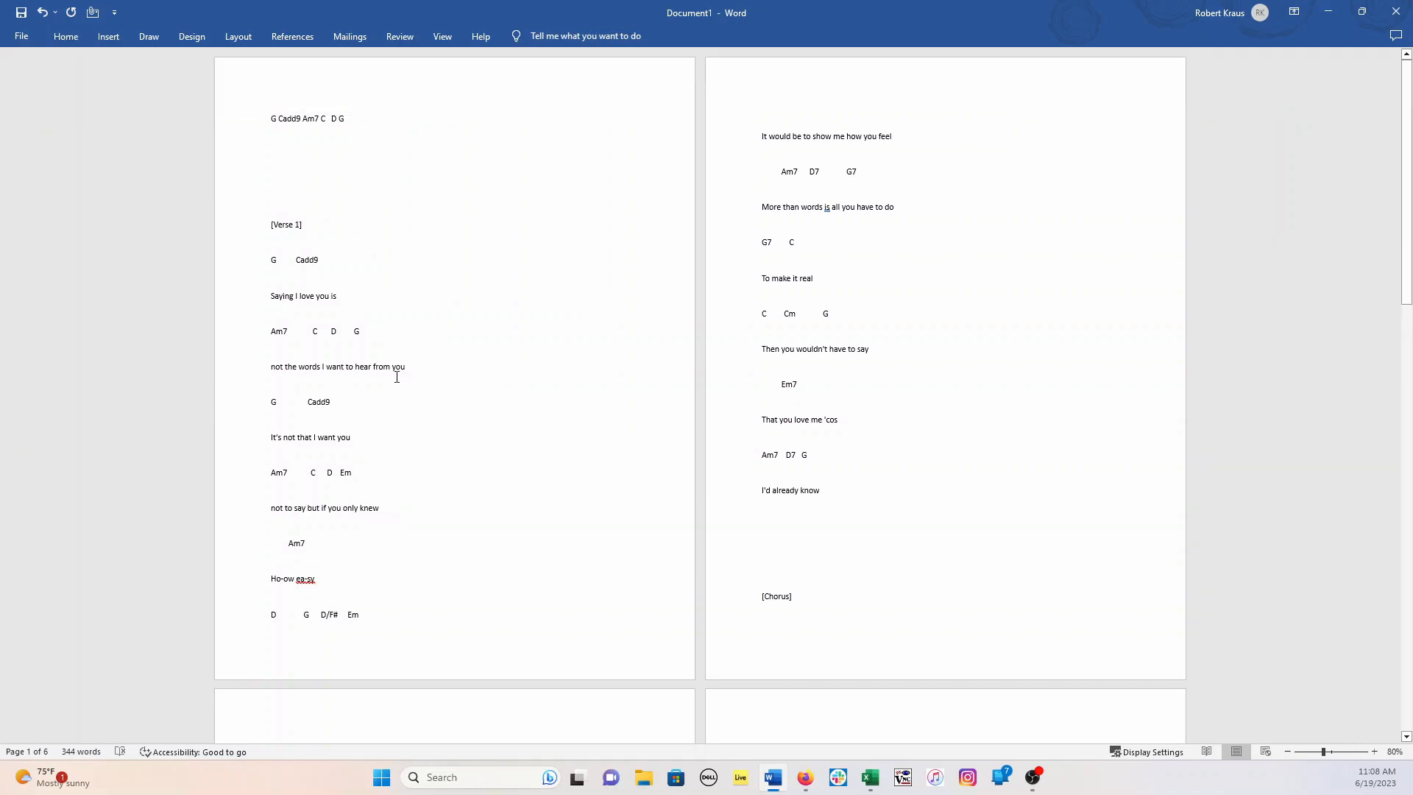
pyautogui.hotkey('ctrl', 'a')
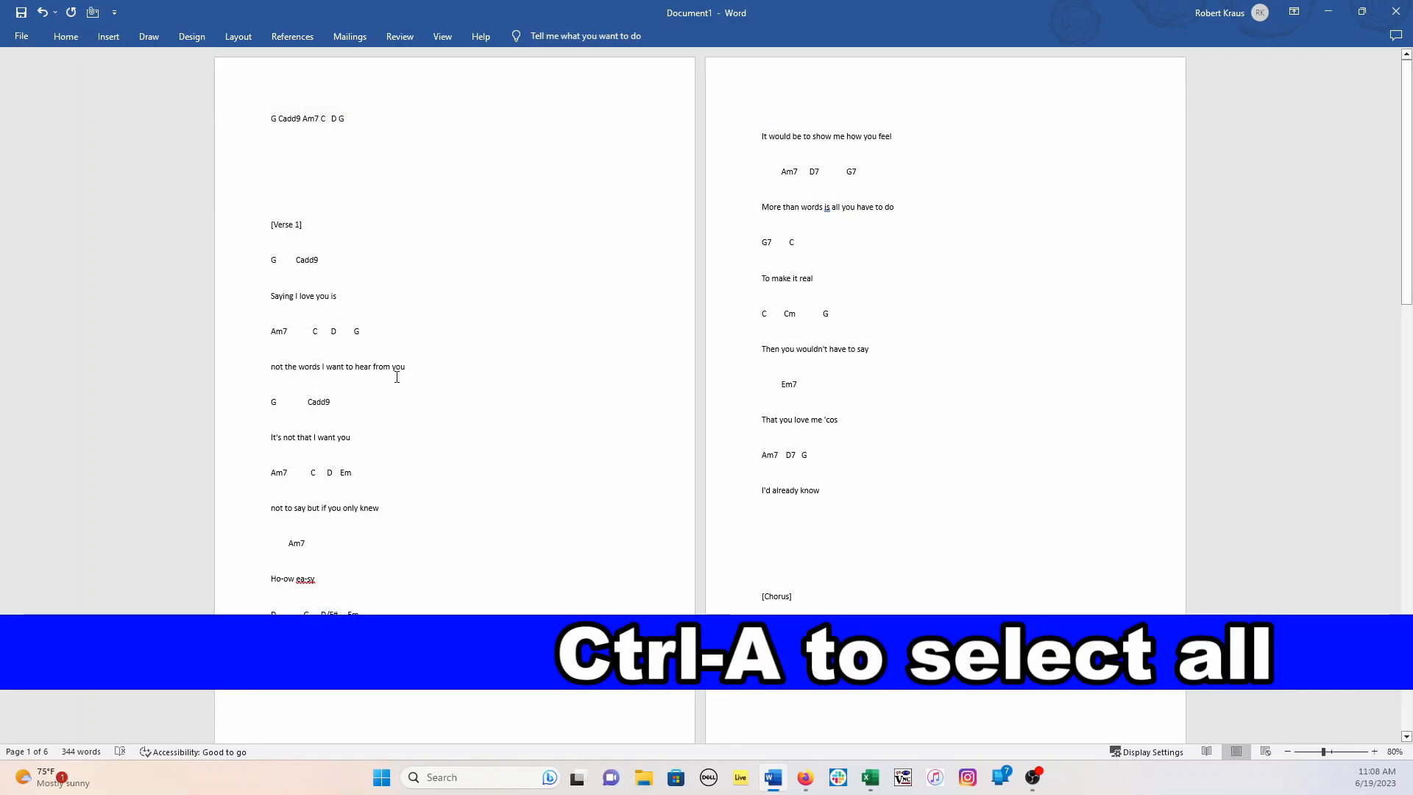
pyautogui.hotkey('ctrl', 'a')
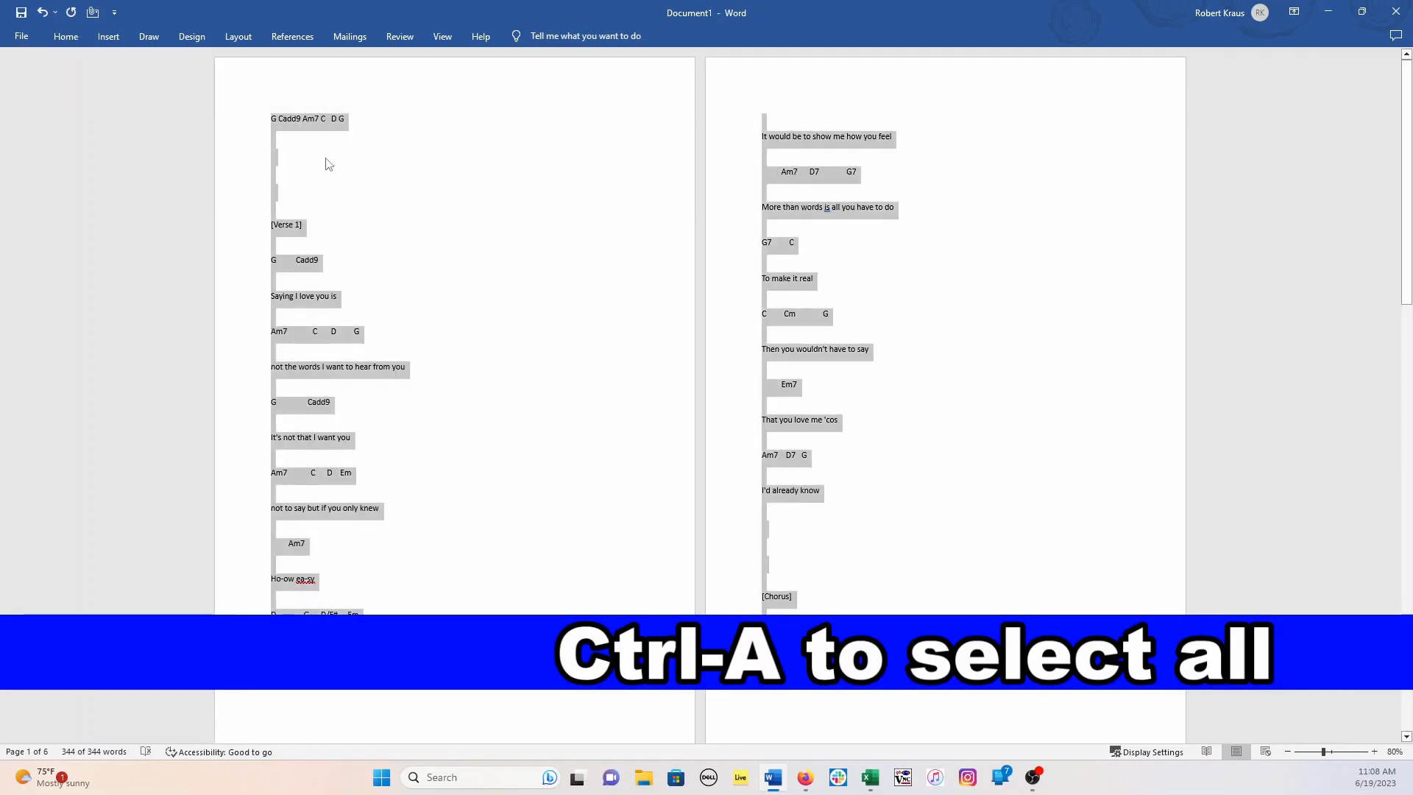
pyautogui.click(68, 39)
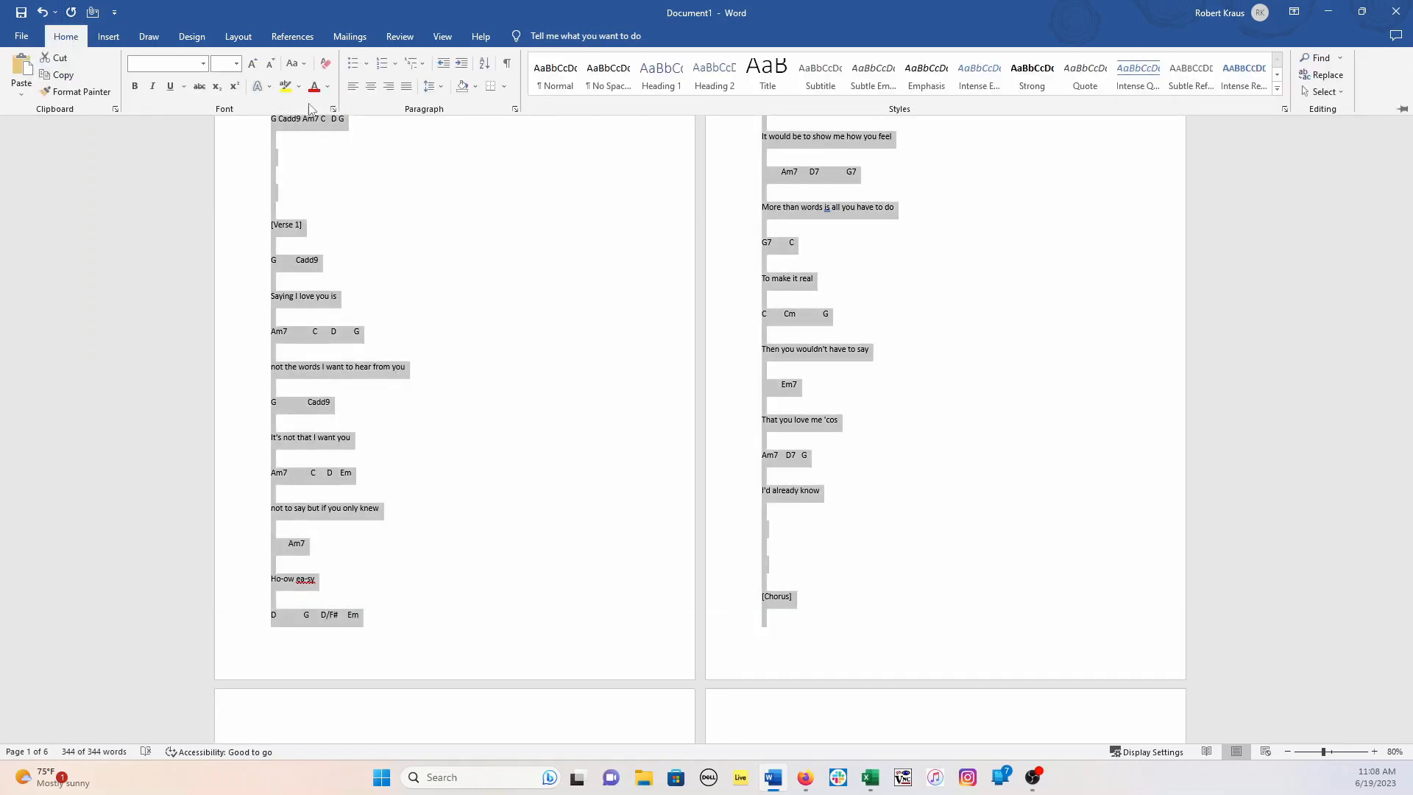
pyautogui.click(444, 89)
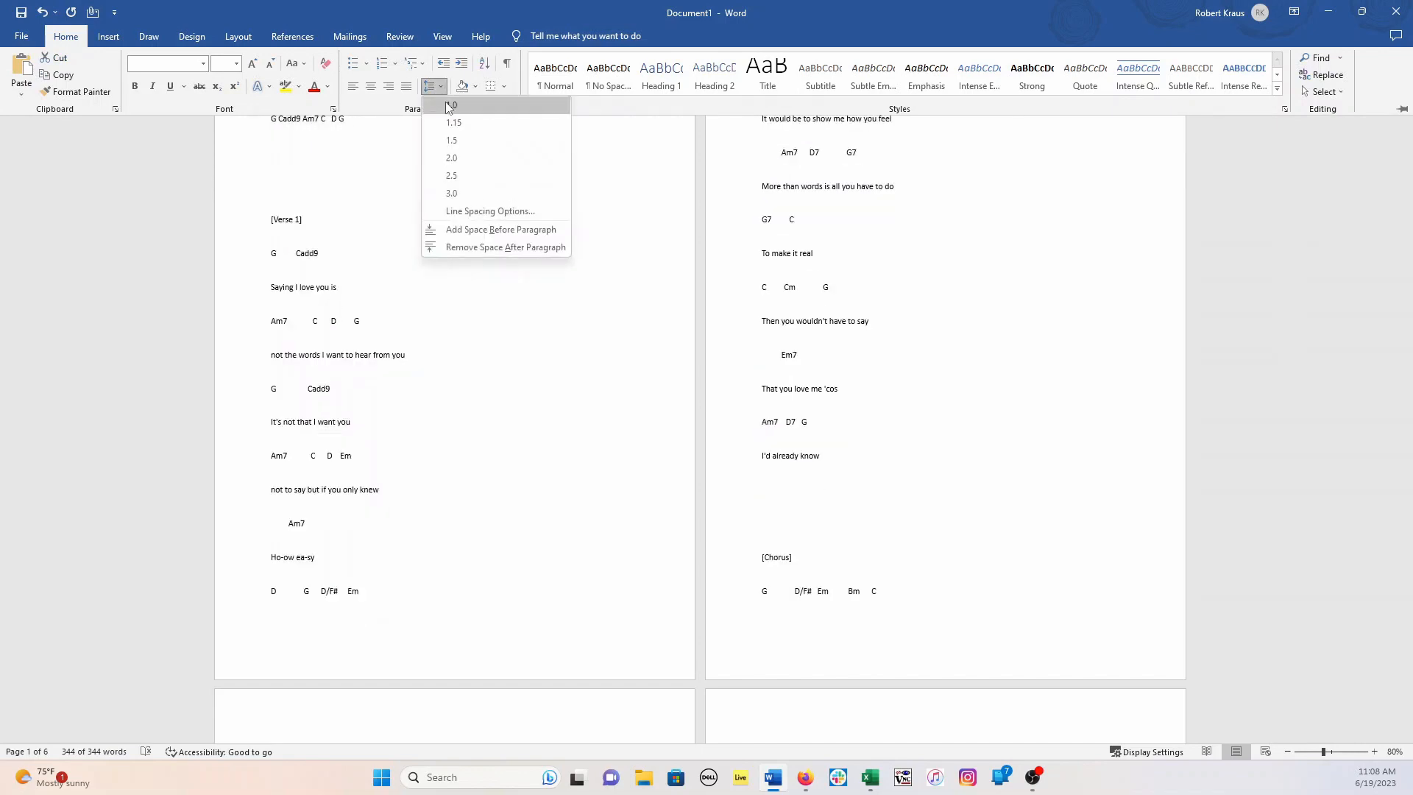
pyautogui.click(445, 102)
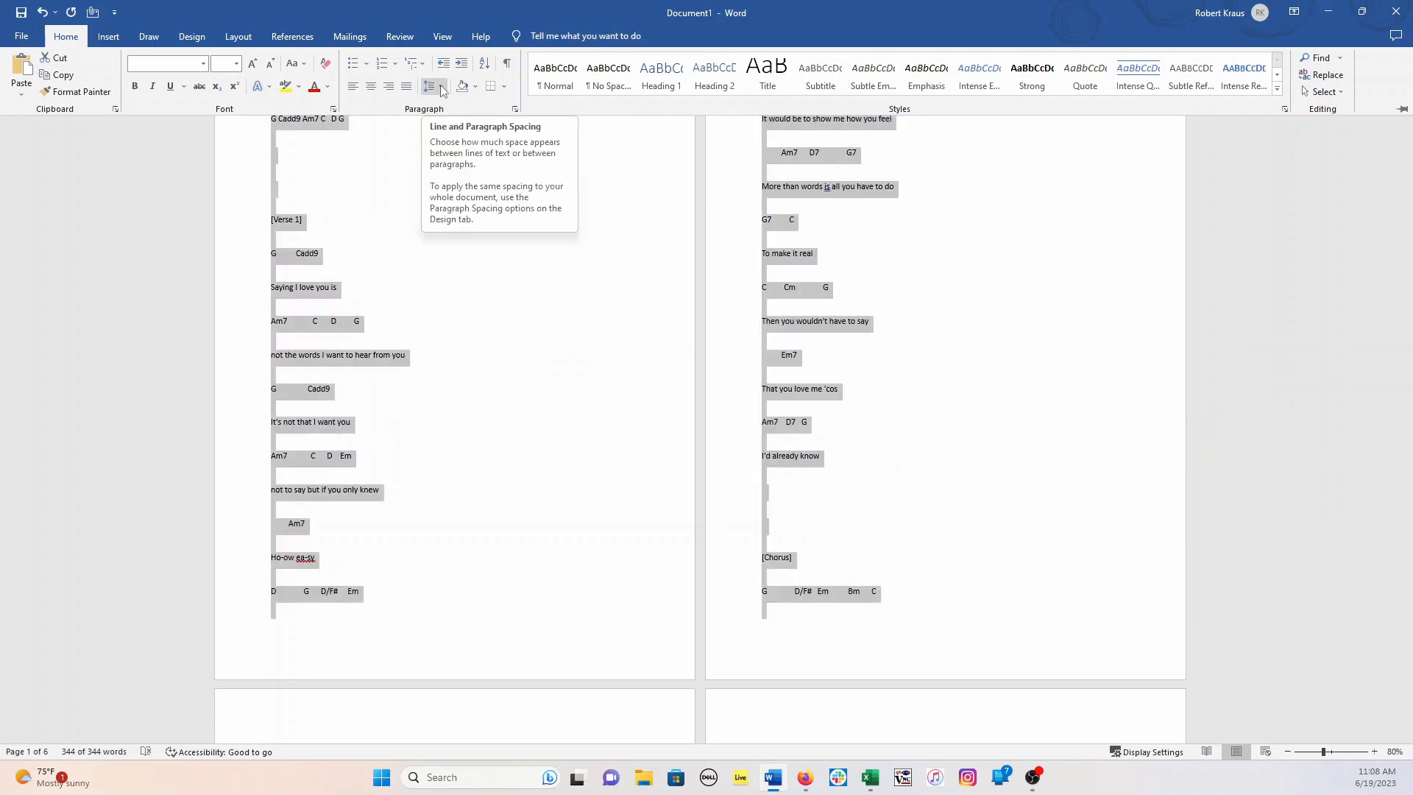
# Step: Remove the space after paragraphs throughout the selected song text
pyautogui.click(442, 88)
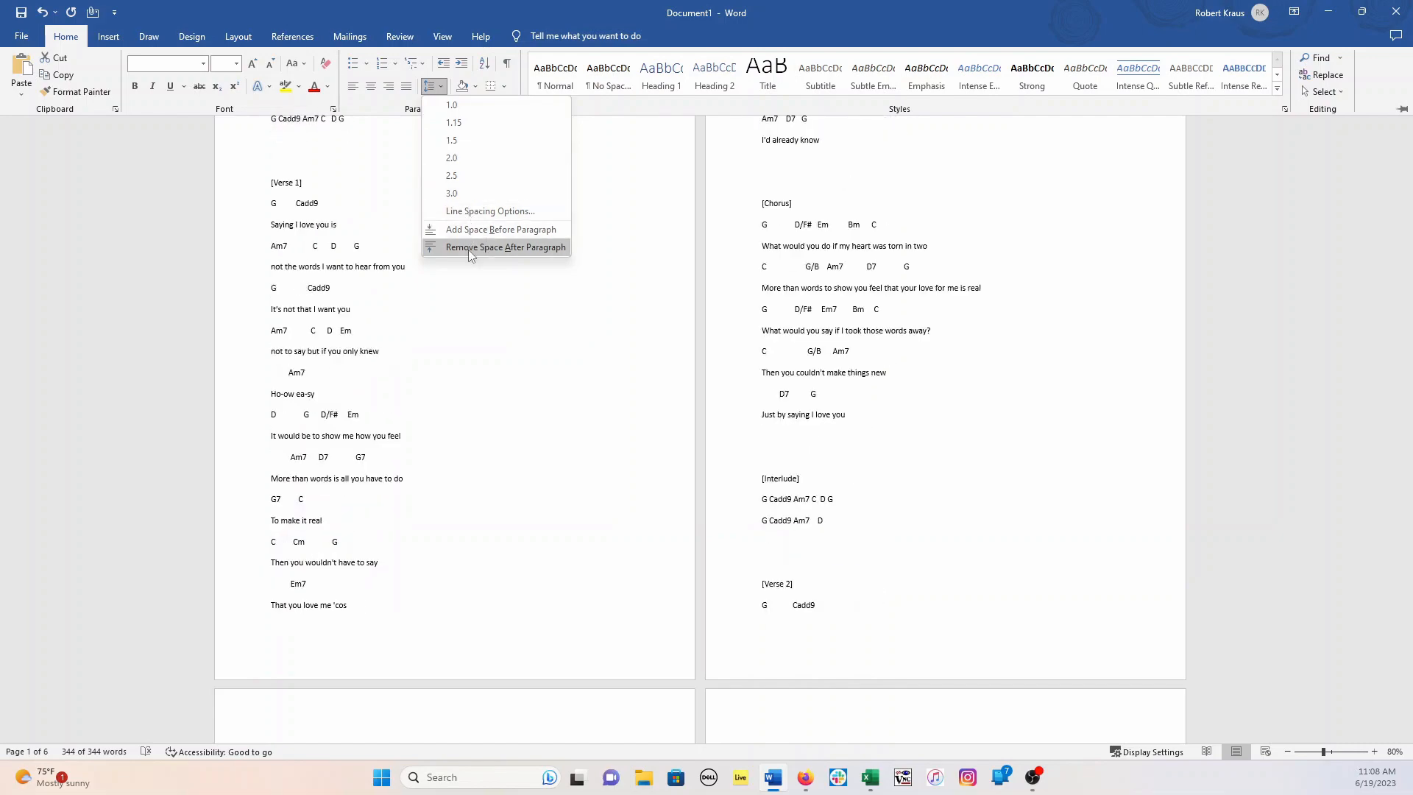
pyautogui.click(505, 248)
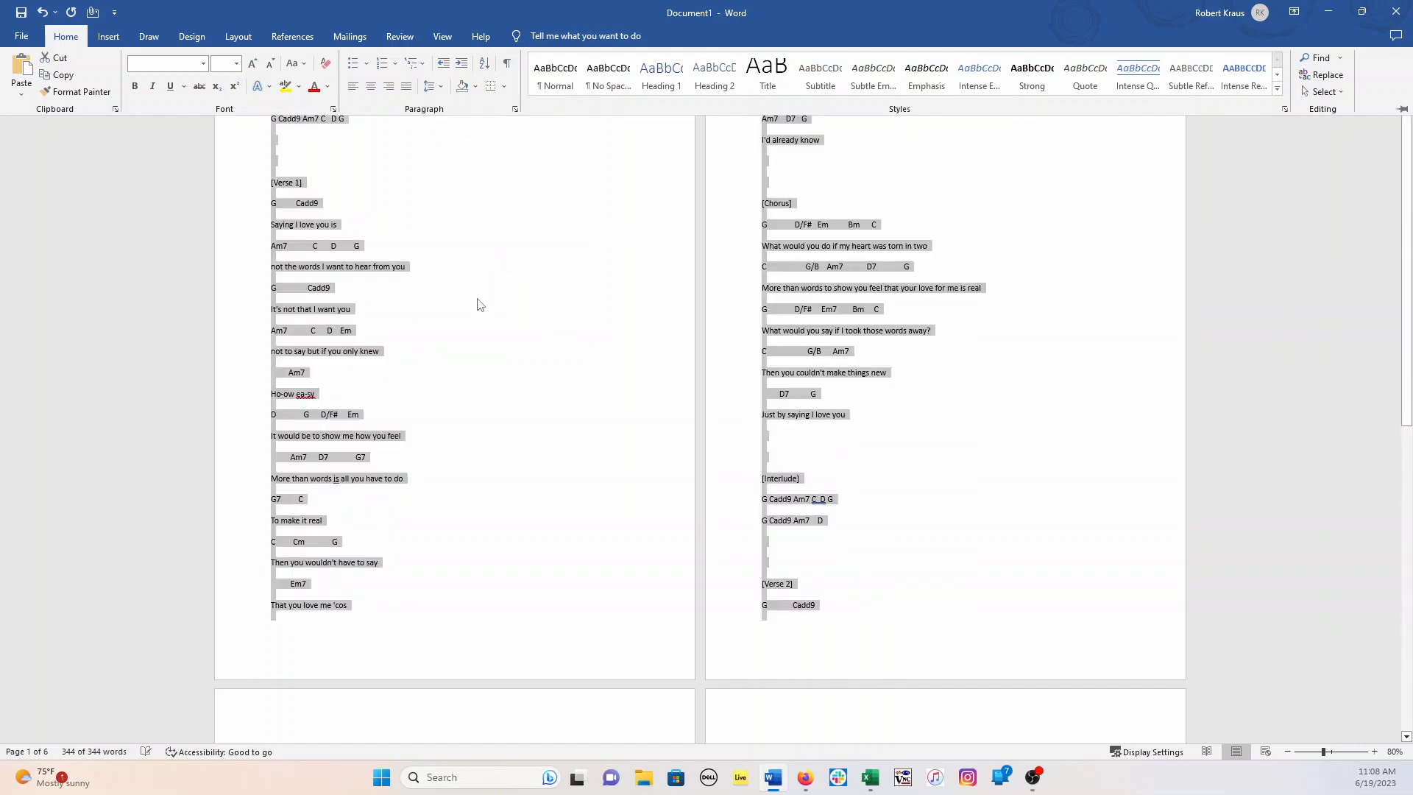
pyautogui.scroll(-7, 446, 329)
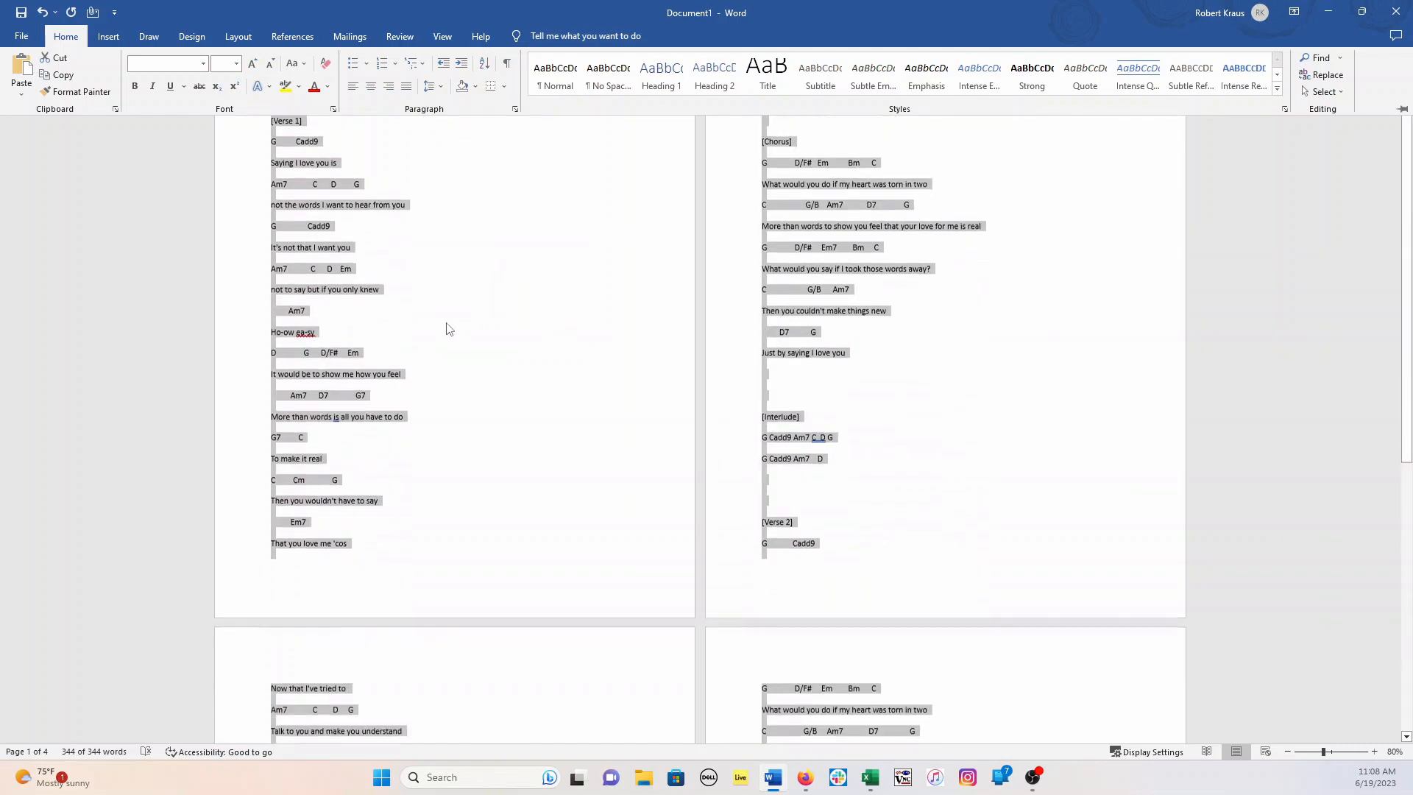
pyautogui.scroll(2, 446, 332)
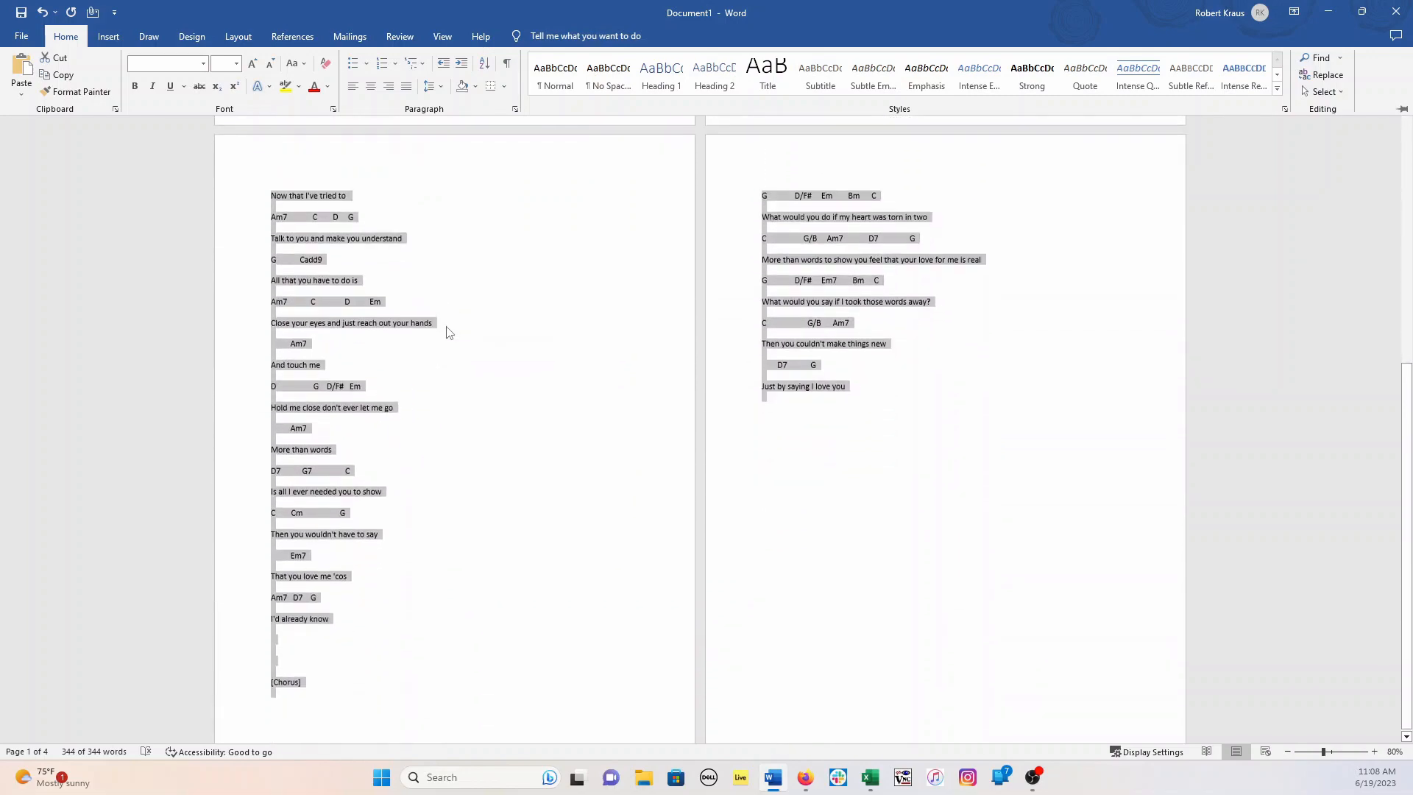
pyautogui.scroll(6, 448, 382)
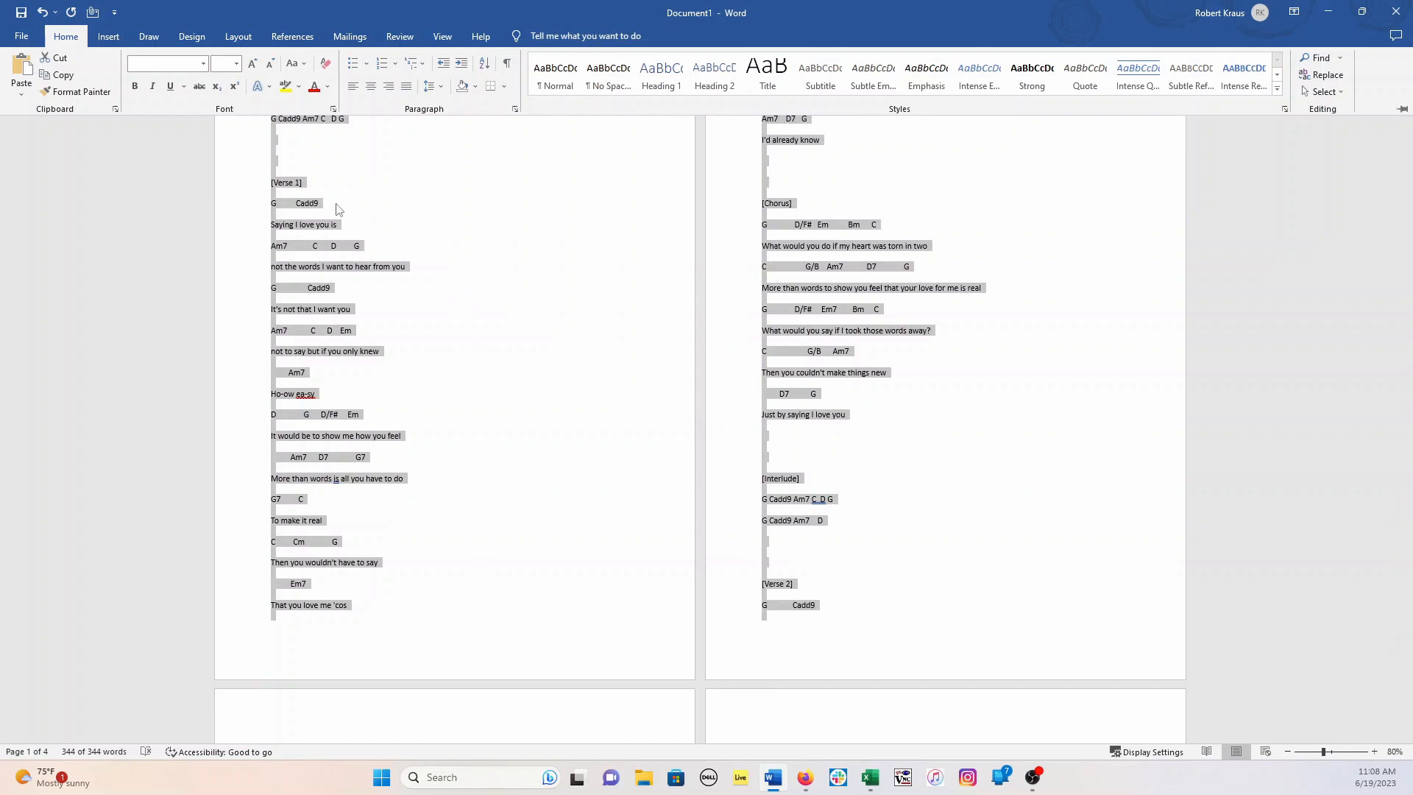
# Step: Replace all double paragraph marks (^p^p) with a single one (^p) across the whole document
pyautogui.click(1322, 76)
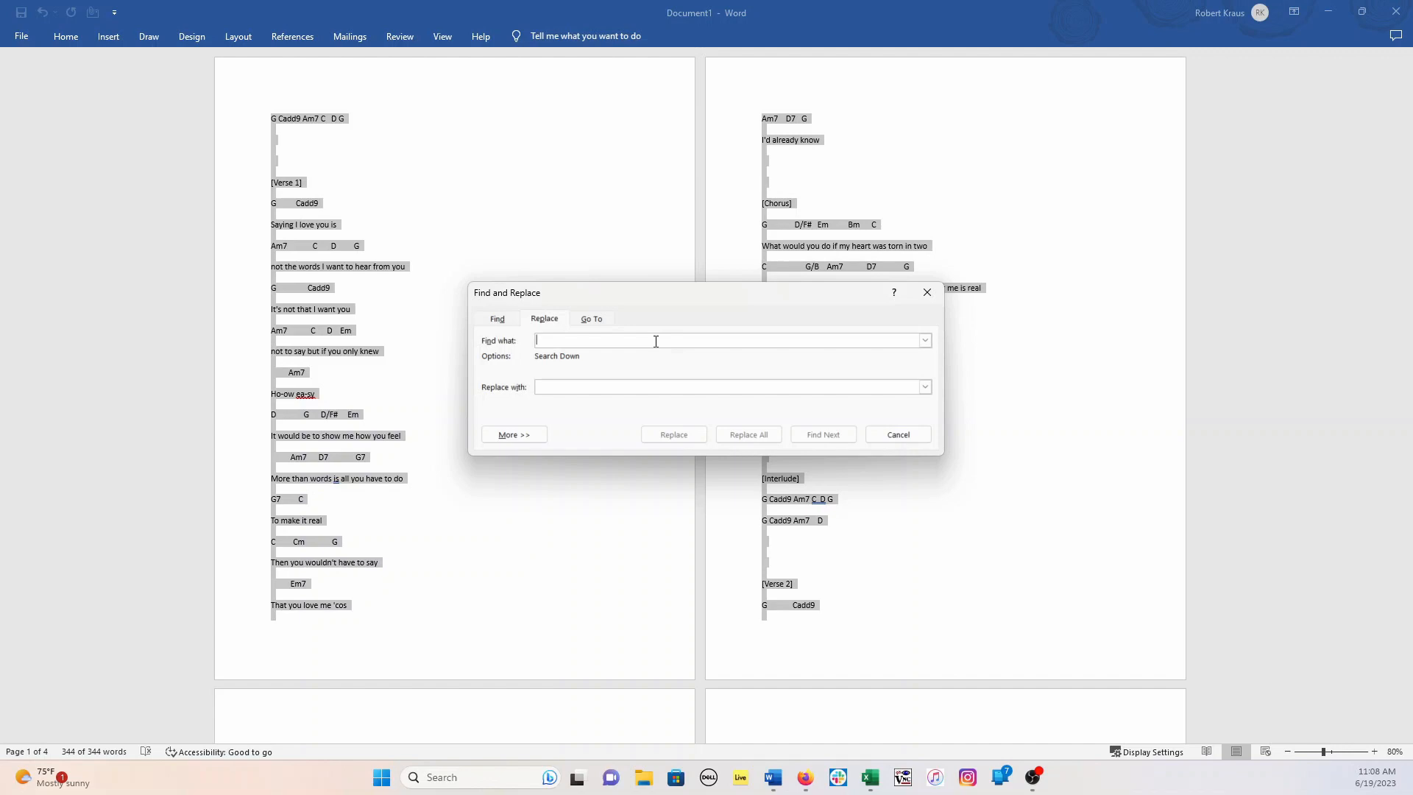
pyautogui.write('^')
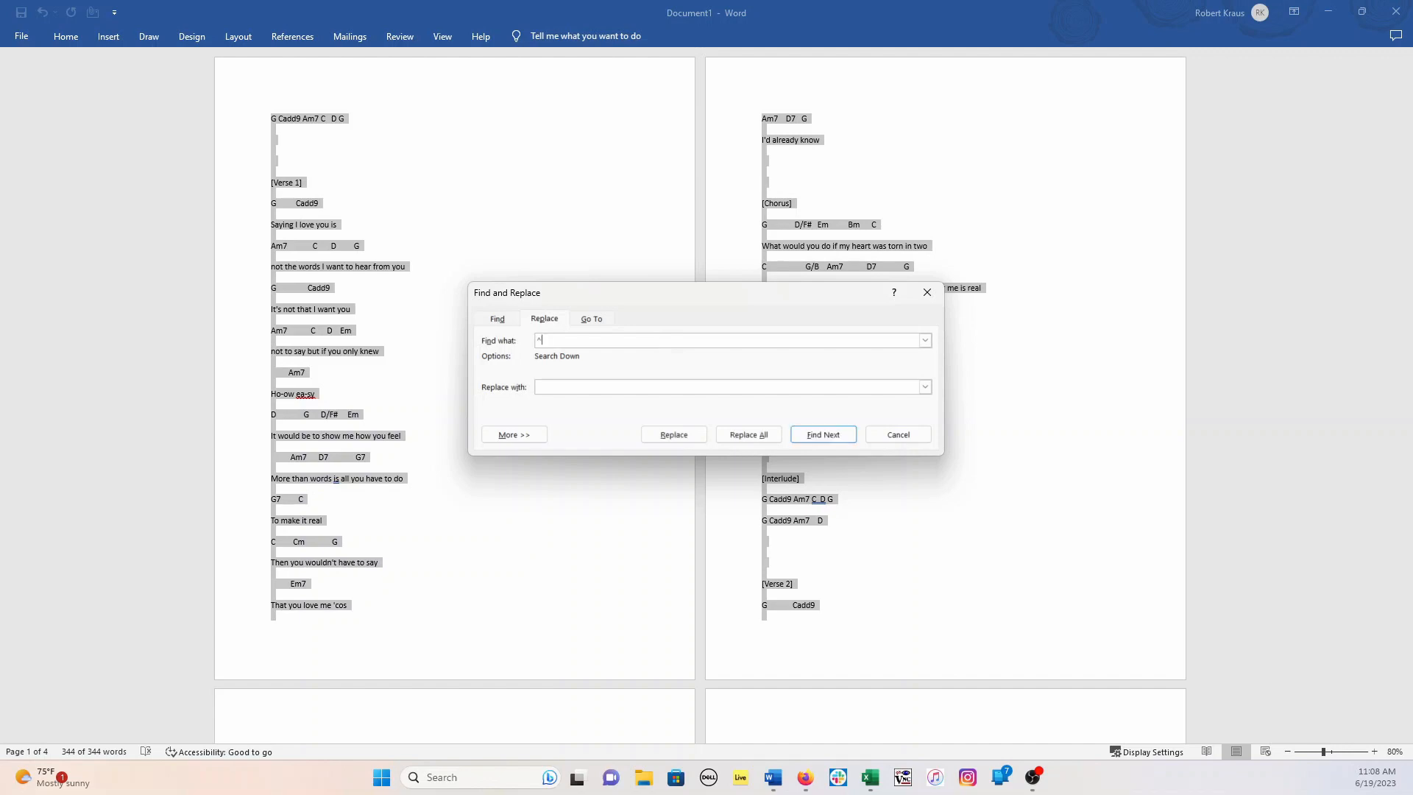
pyautogui.write('p^')
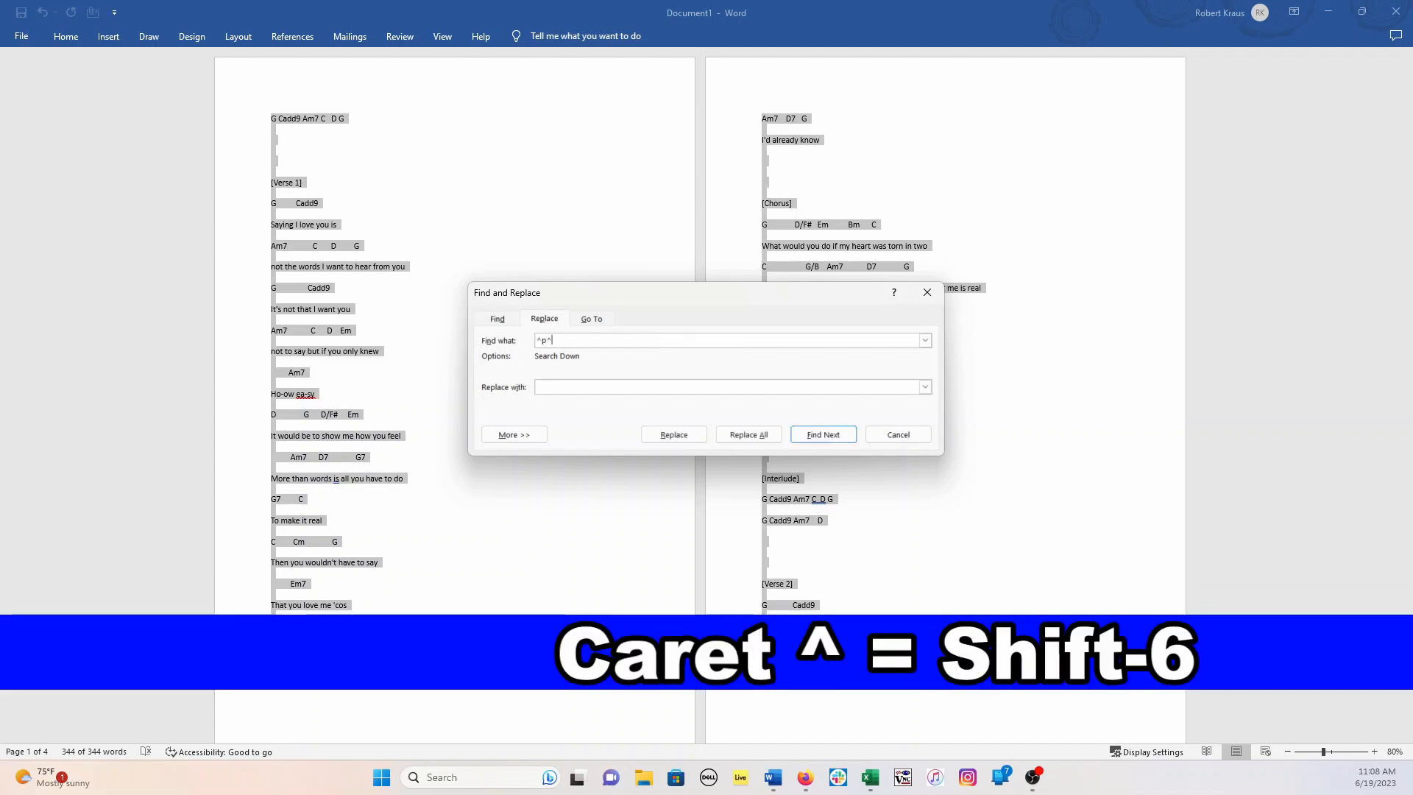
pyautogui.write('p')
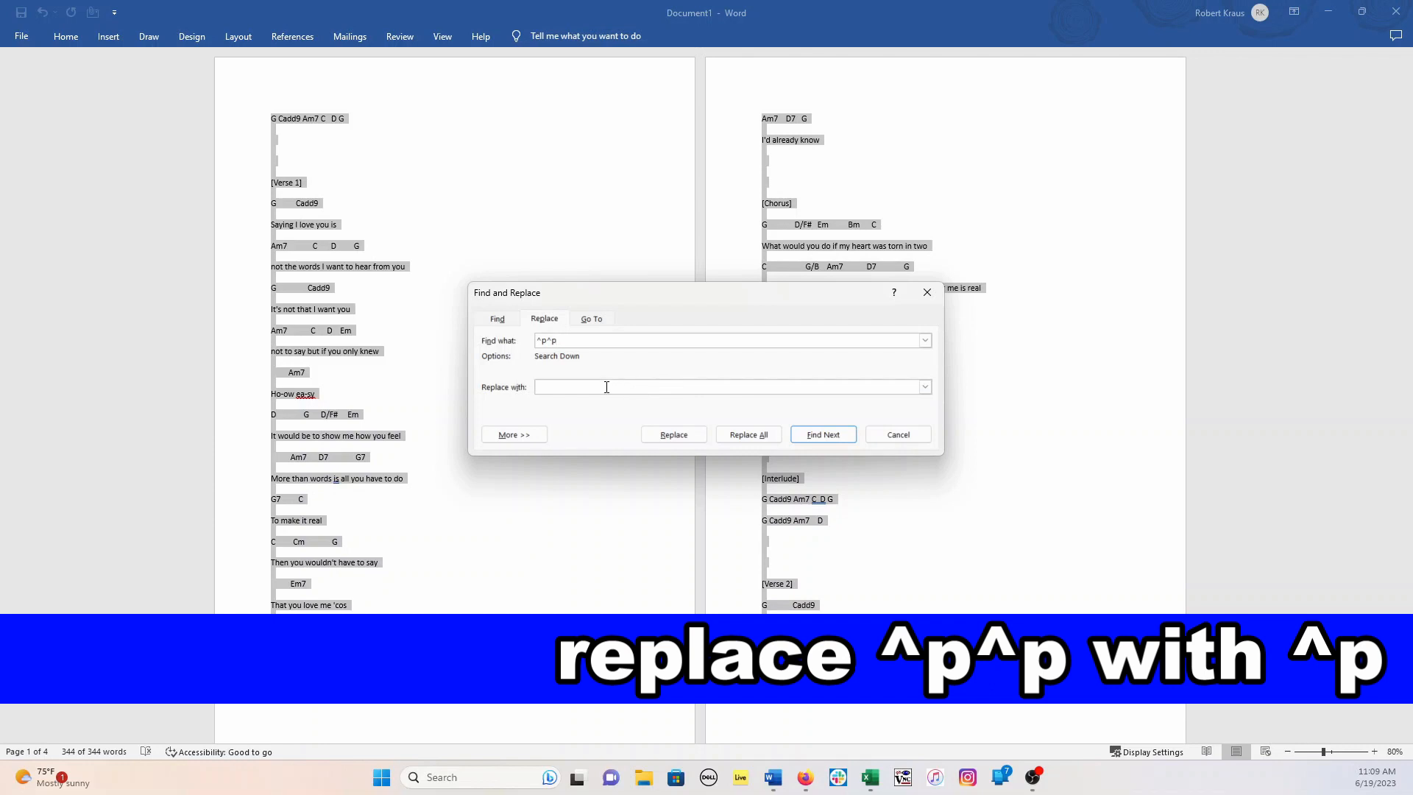
pyautogui.write('^p')
pyautogui.click(747, 434)
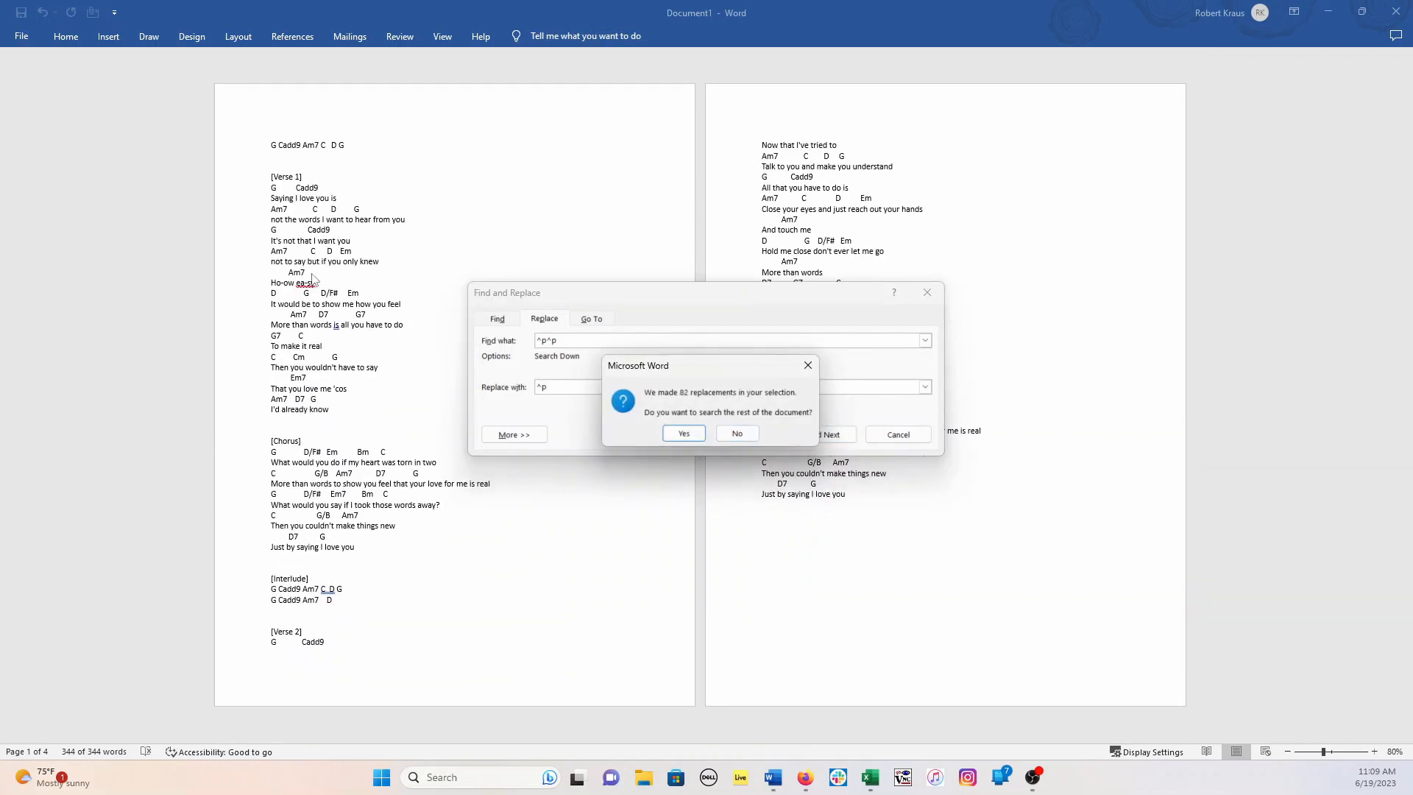
pyautogui.click(683, 434)
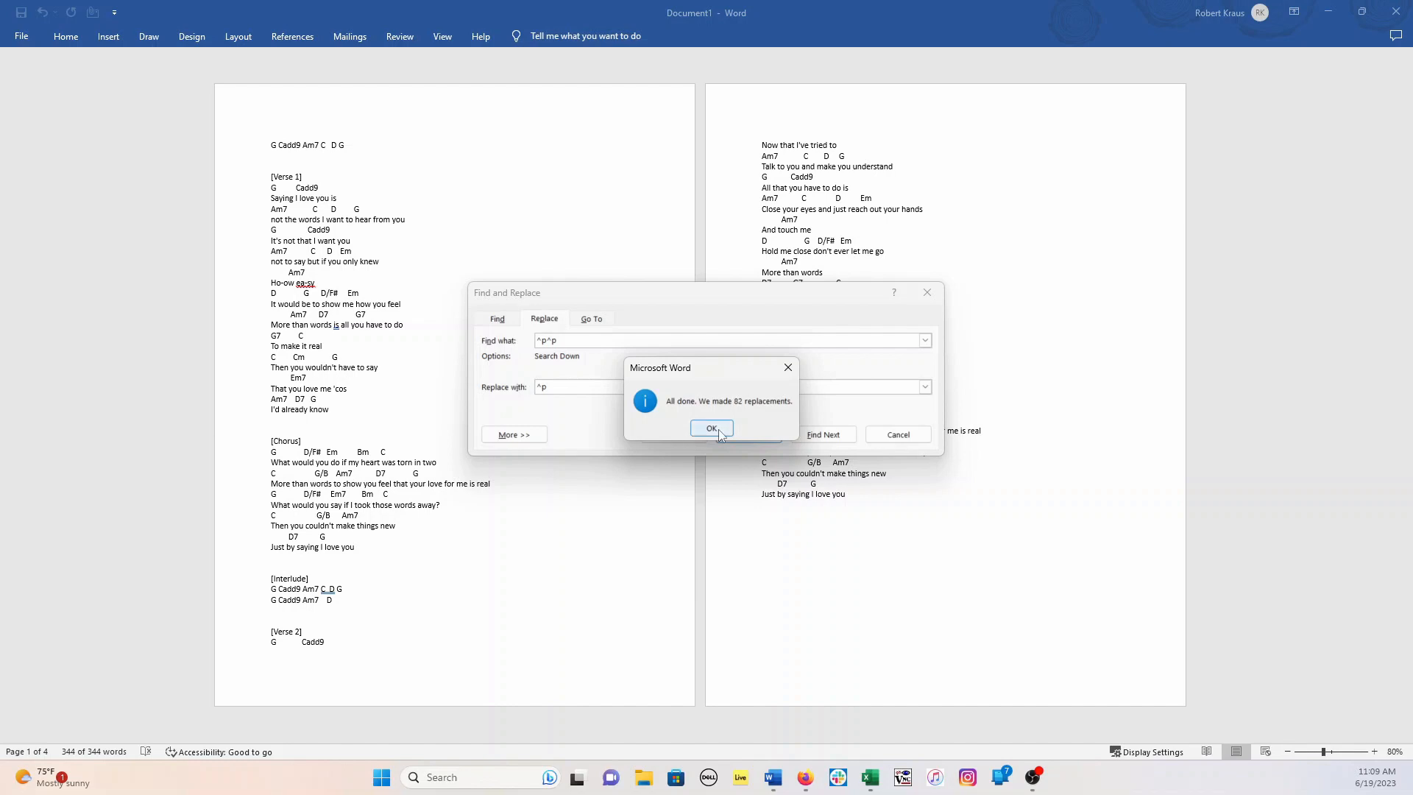
pyautogui.click(719, 432)
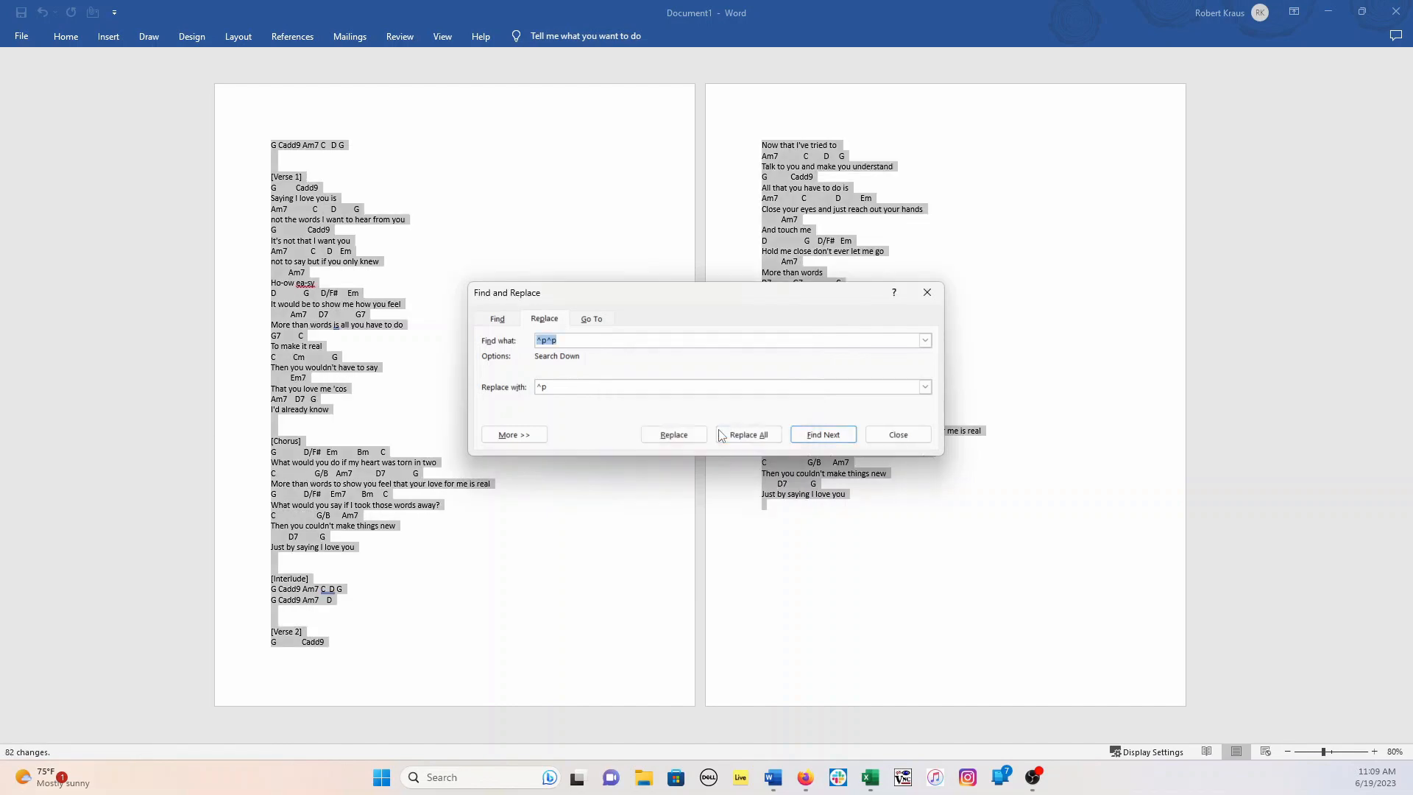
pyautogui.click(917, 438)
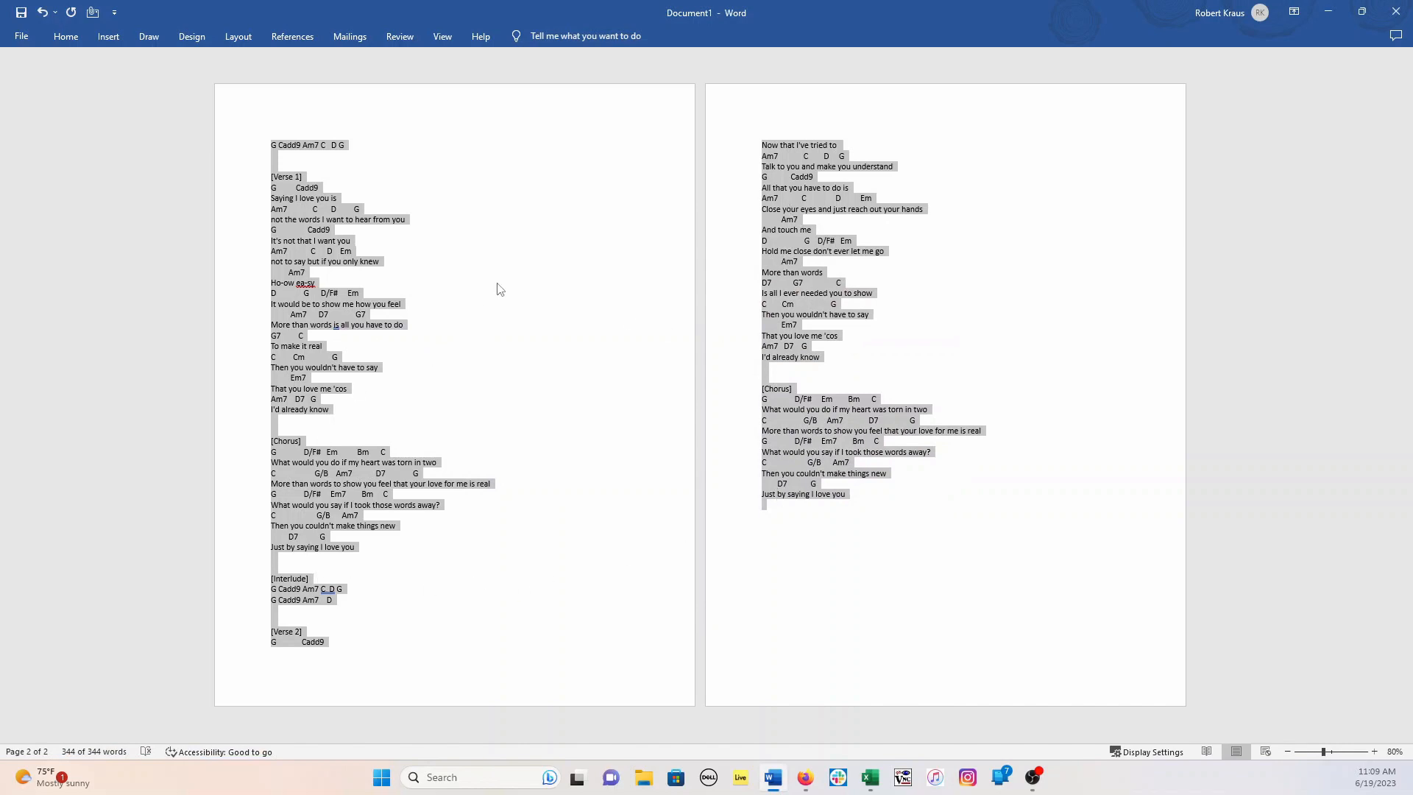
# Step: Insert the title "More Than Words" above the intro chord line, followed by a blank line
pyautogui.click(452, 250)
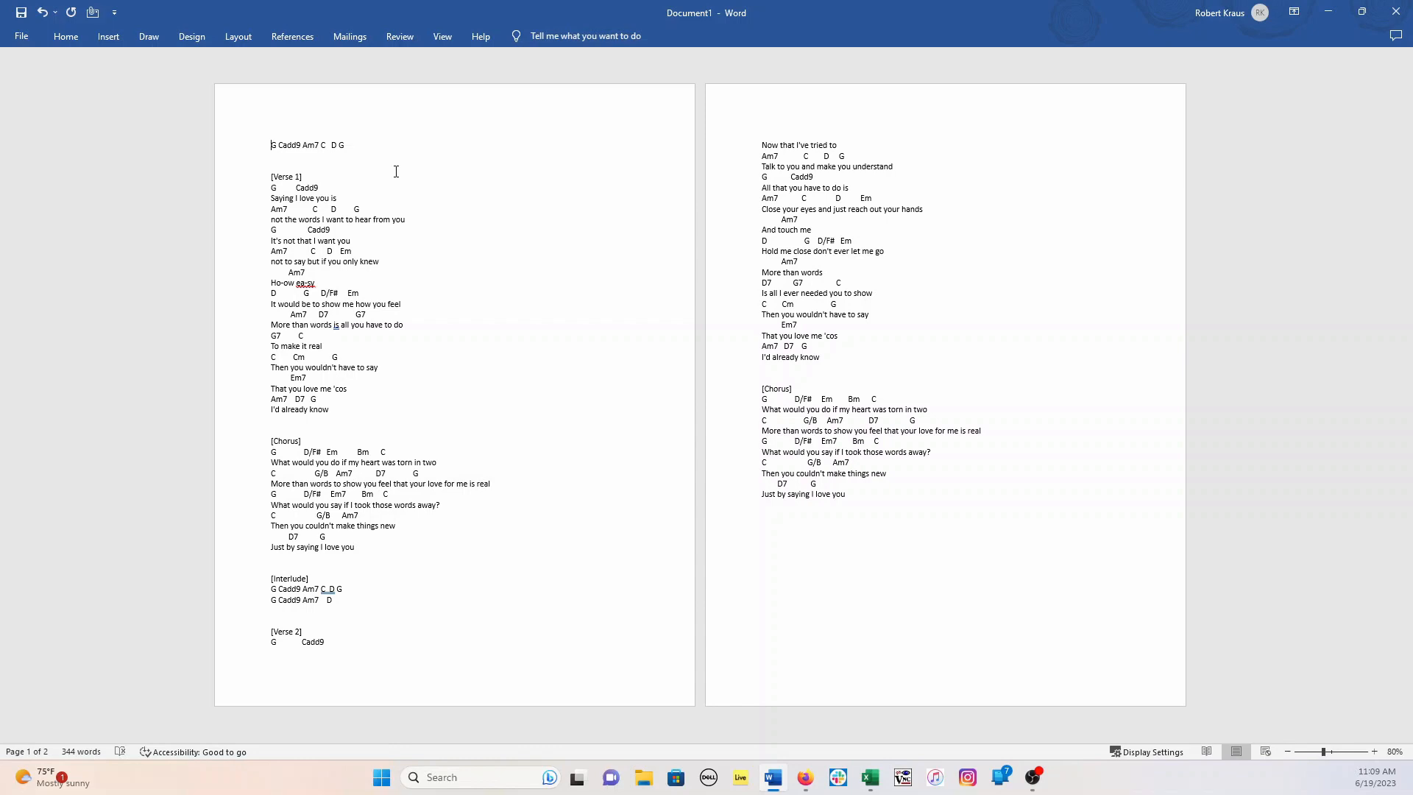
pyautogui.write('More Then')
pyautogui.press('BackSpace')
pyautogui.press('BackSpace')
pyautogui.press('BackSpace')
pyautogui.write('an Words')
pyautogui.press('Return')
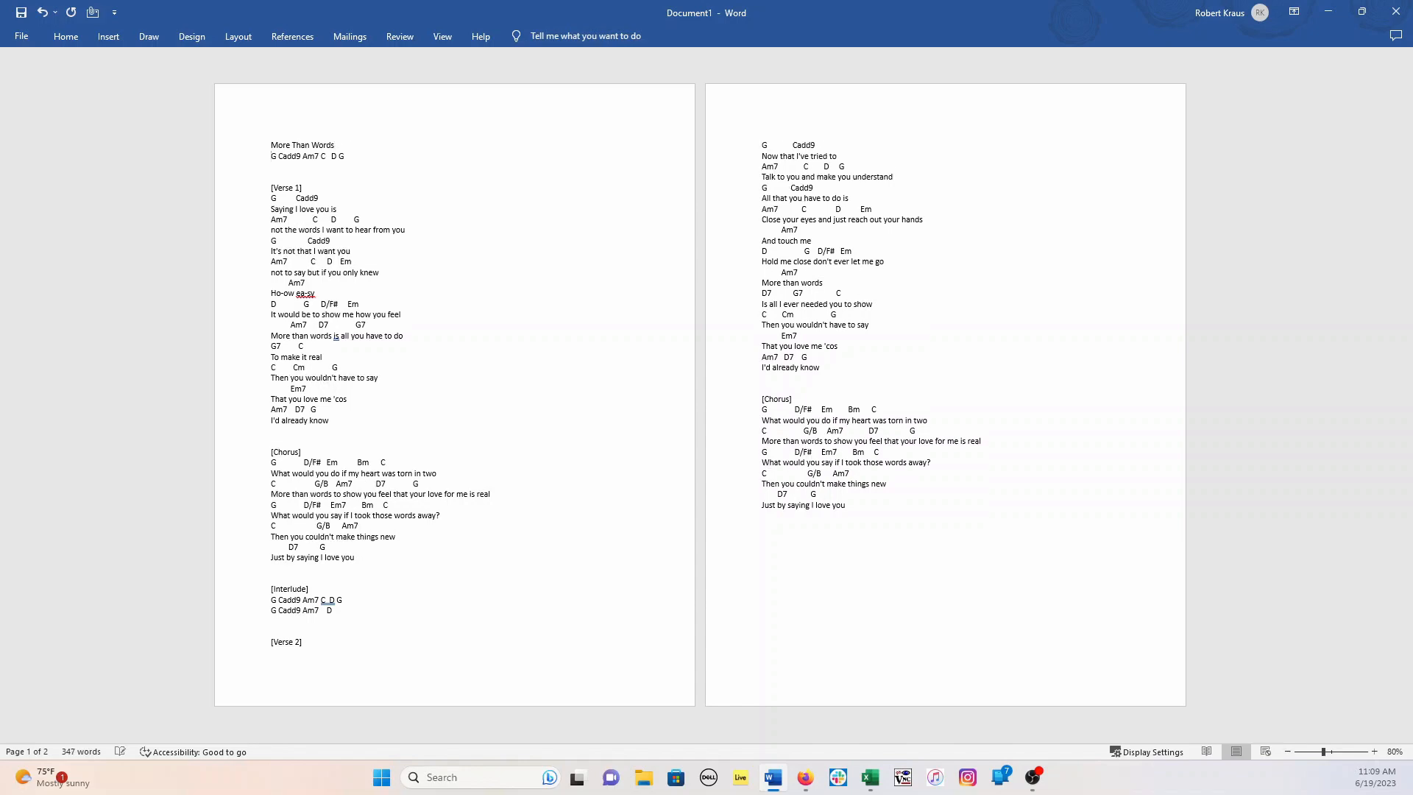
pyautogui.press('Return')
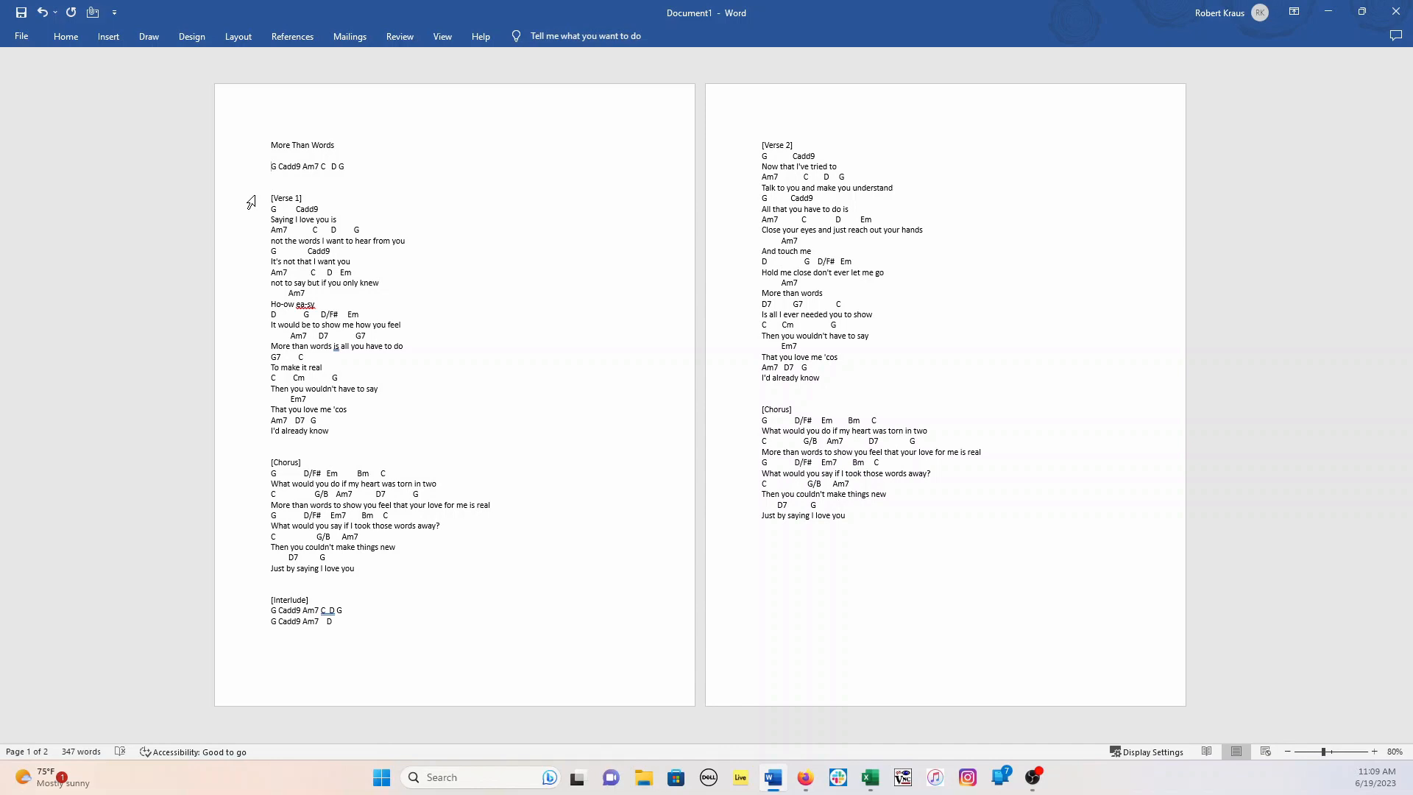
# Step: Delete the [Verse 1] heading with one adjoining blank line, and the first [Chorus] heading
pyautogui.moveTo(270, 192); pyautogui.dragTo(310, 204)
pyautogui.press('Delete')
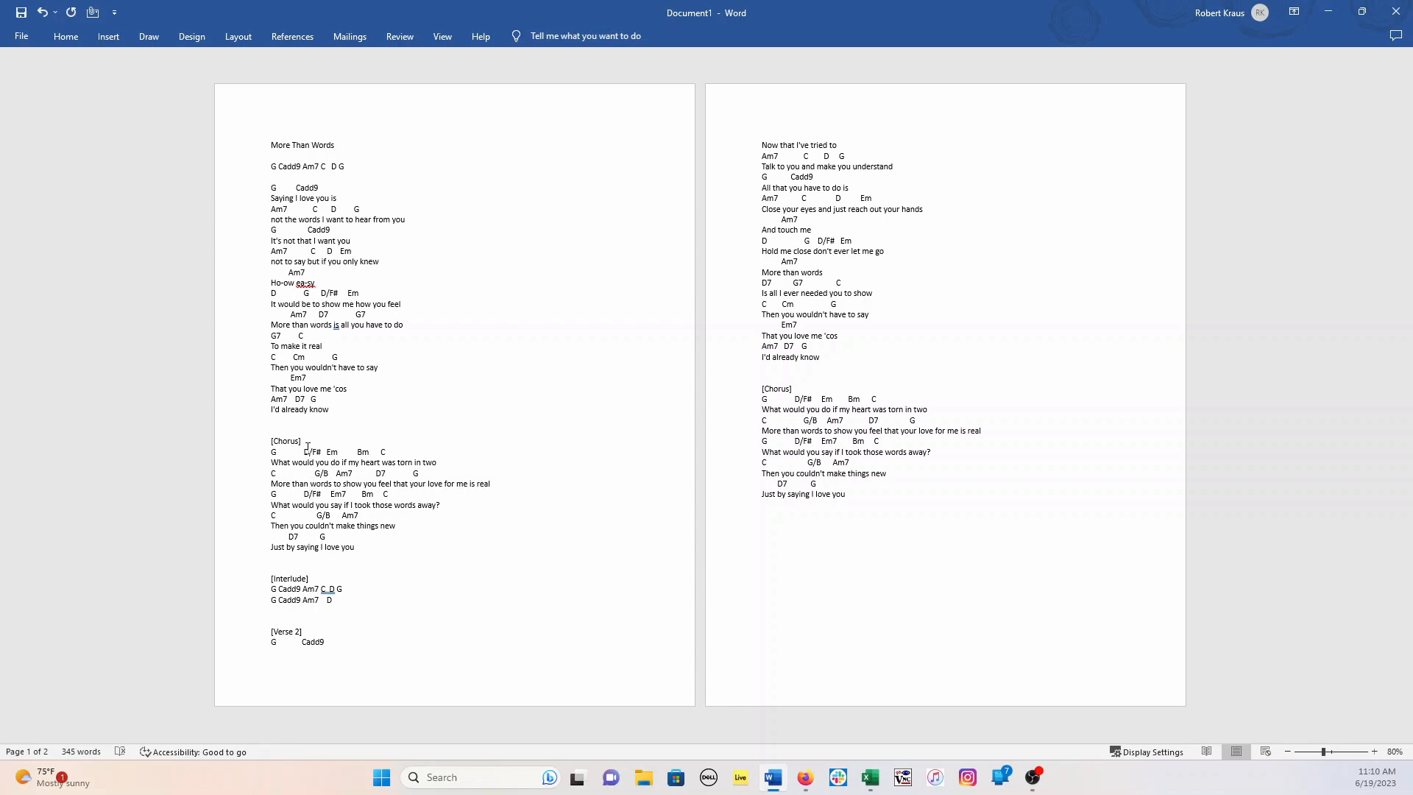
pyautogui.click(310, 442)
pyautogui.press('BackSpace')
pyautogui.press('BackSpace')
pyautogui.press('BackSpace')
pyautogui.press('BackSpace')
pyautogui.press('BackSpace')
pyautogui.press('BackSpace')
pyautogui.press('BackSpace')
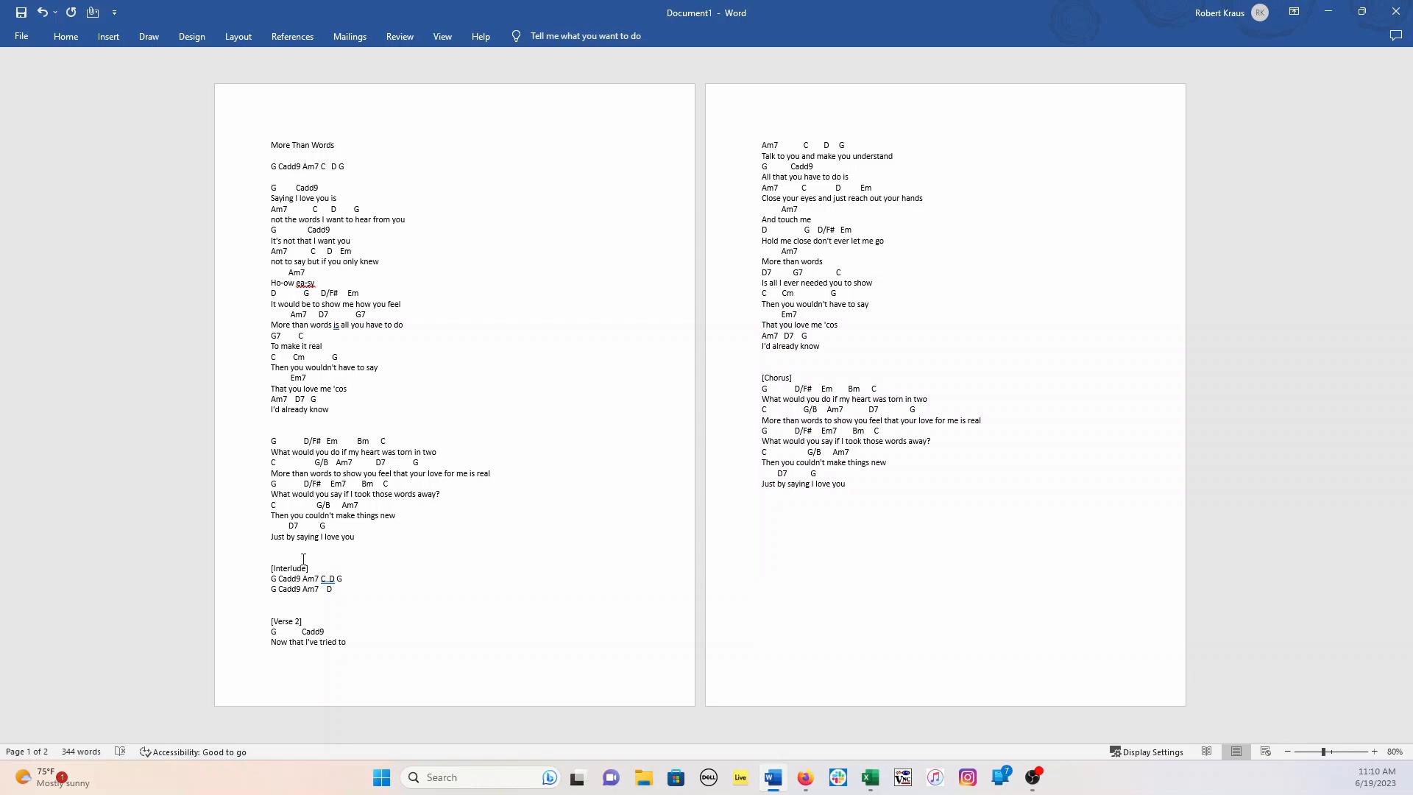
# Step: Delete the [Interlude] heading and keep two blank lines between the first chorus and the interlude chords
pyautogui.press('Delete')
pyautogui.press('Delete')
pyautogui.press('Delete')
pyautogui.press('Delete')
pyautogui.press('Delete')
pyautogui.press('Delete')
pyautogui.press('Delete')
pyautogui.press('Delete')
pyautogui.press('Delete')
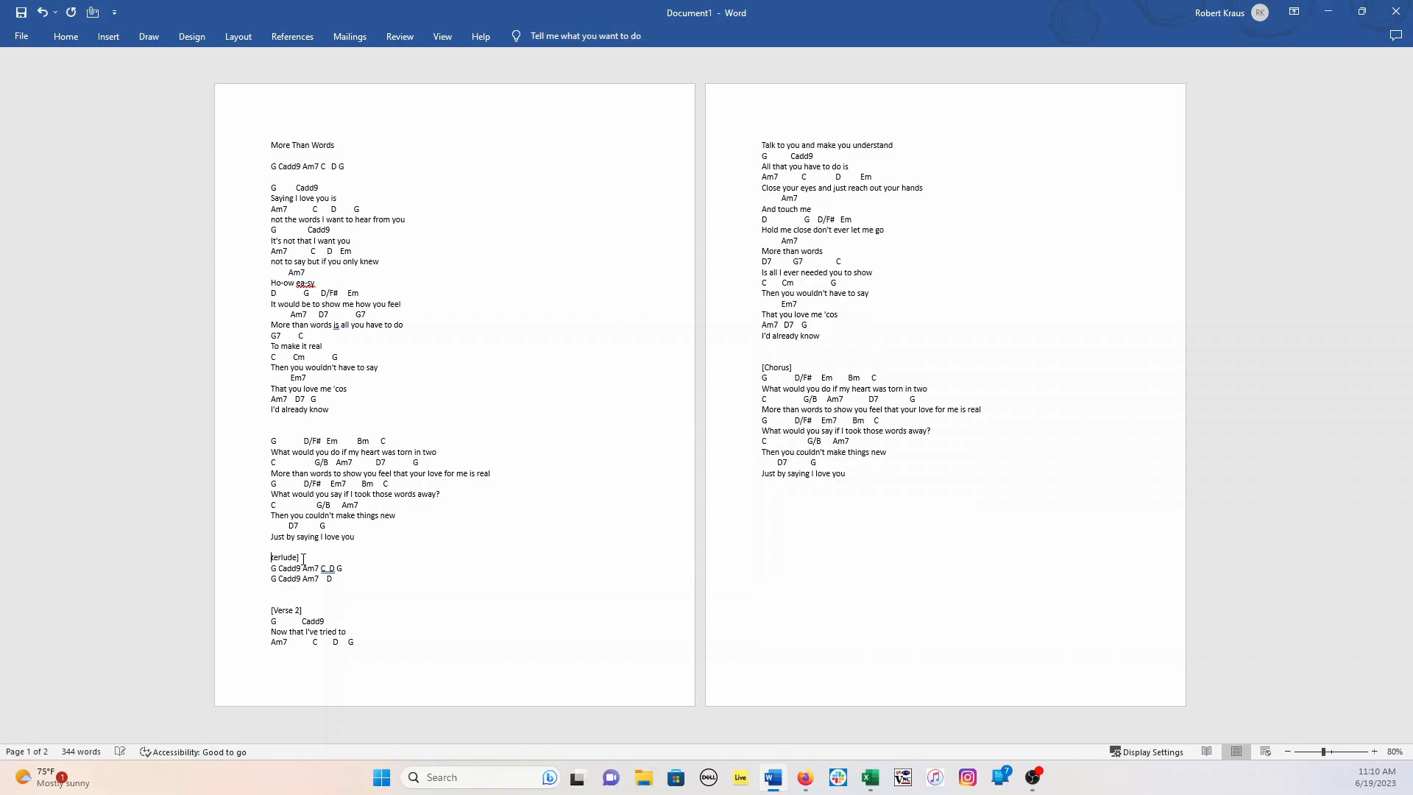
pyautogui.press('Delete')
pyautogui.press('Delete')
pyautogui.press('Delete')
pyautogui.press('Delete')
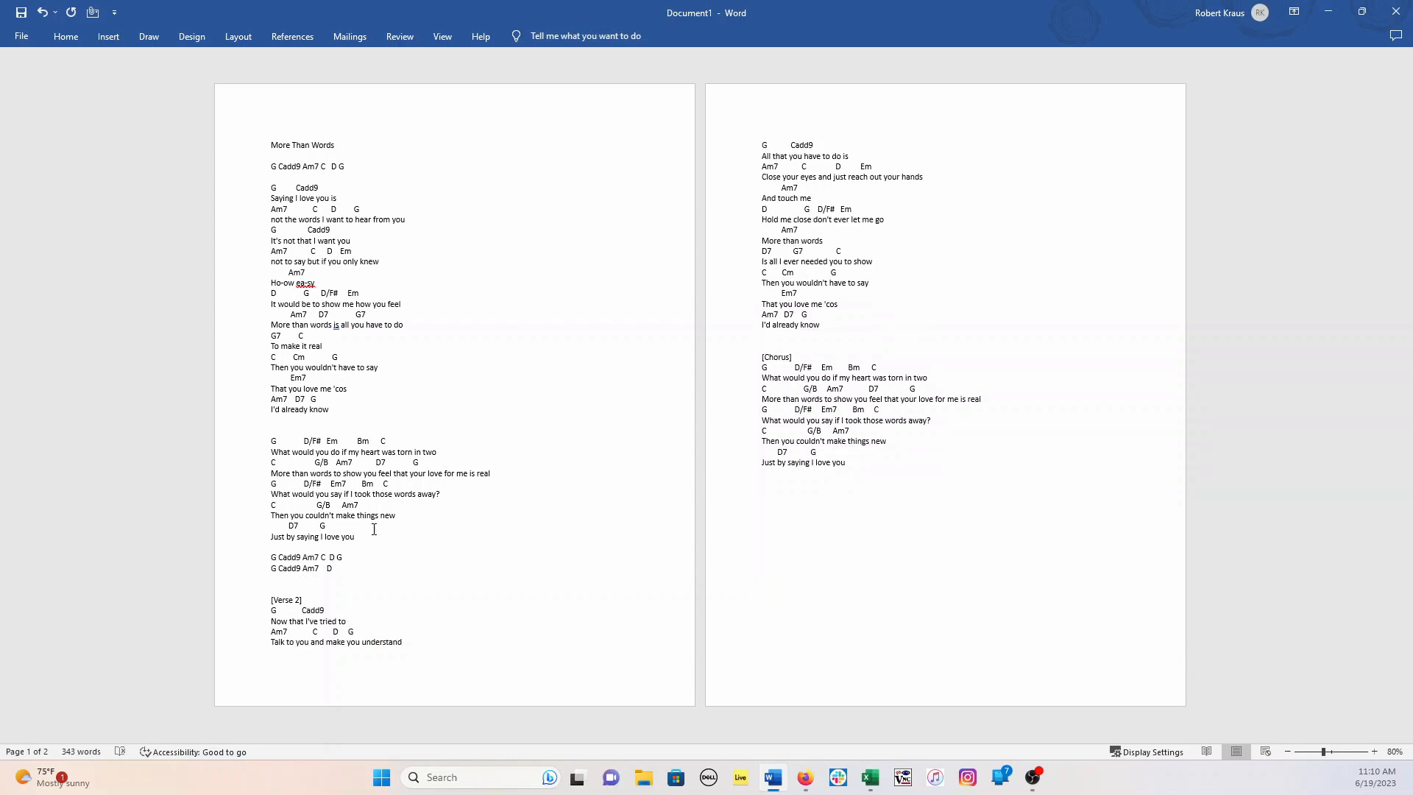
pyautogui.click(364, 537)
pyautogui.press('Return')
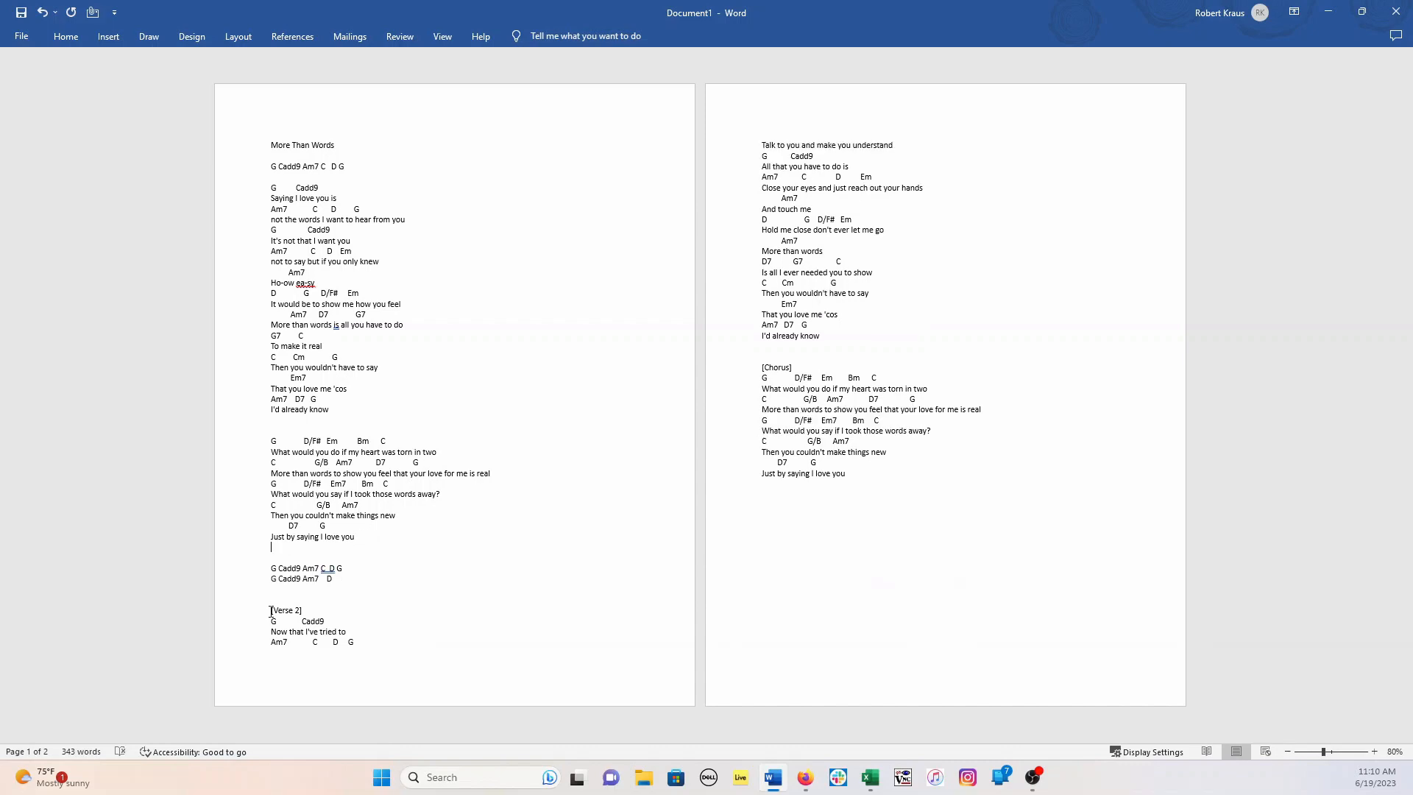
# Step: Delete the [Verse 2] and second [Chorus] headings, keeping two blank lines before the final chorus
pyautogui.moveTo(271, 610); pyautogui.dragTo(309, 611)
pyautogui.press('Delete')
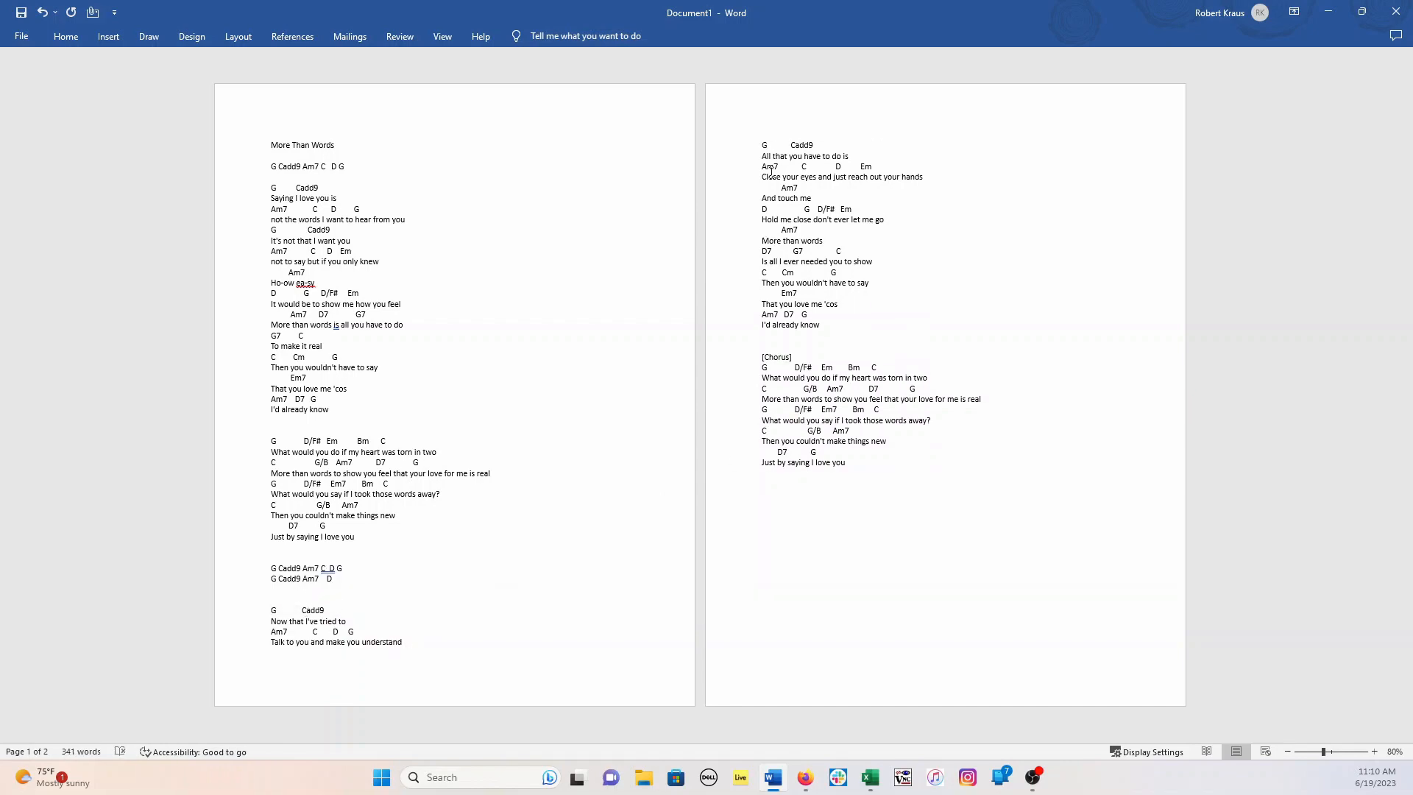
pyautogui.moveTo(763, 345); pyautogui.dragTo(795, 359)
pyautogui.press('Delete')
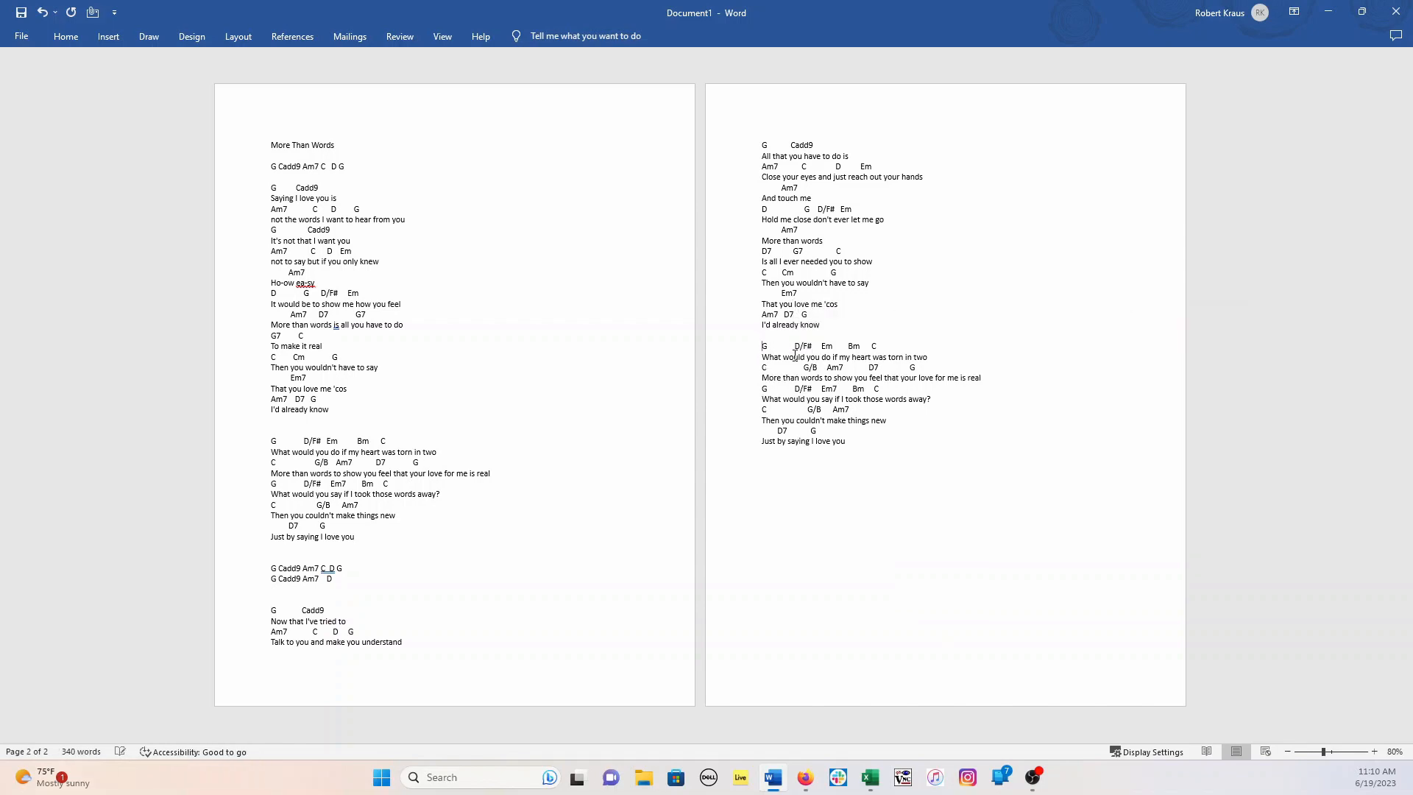
pyautogui.press('Return')
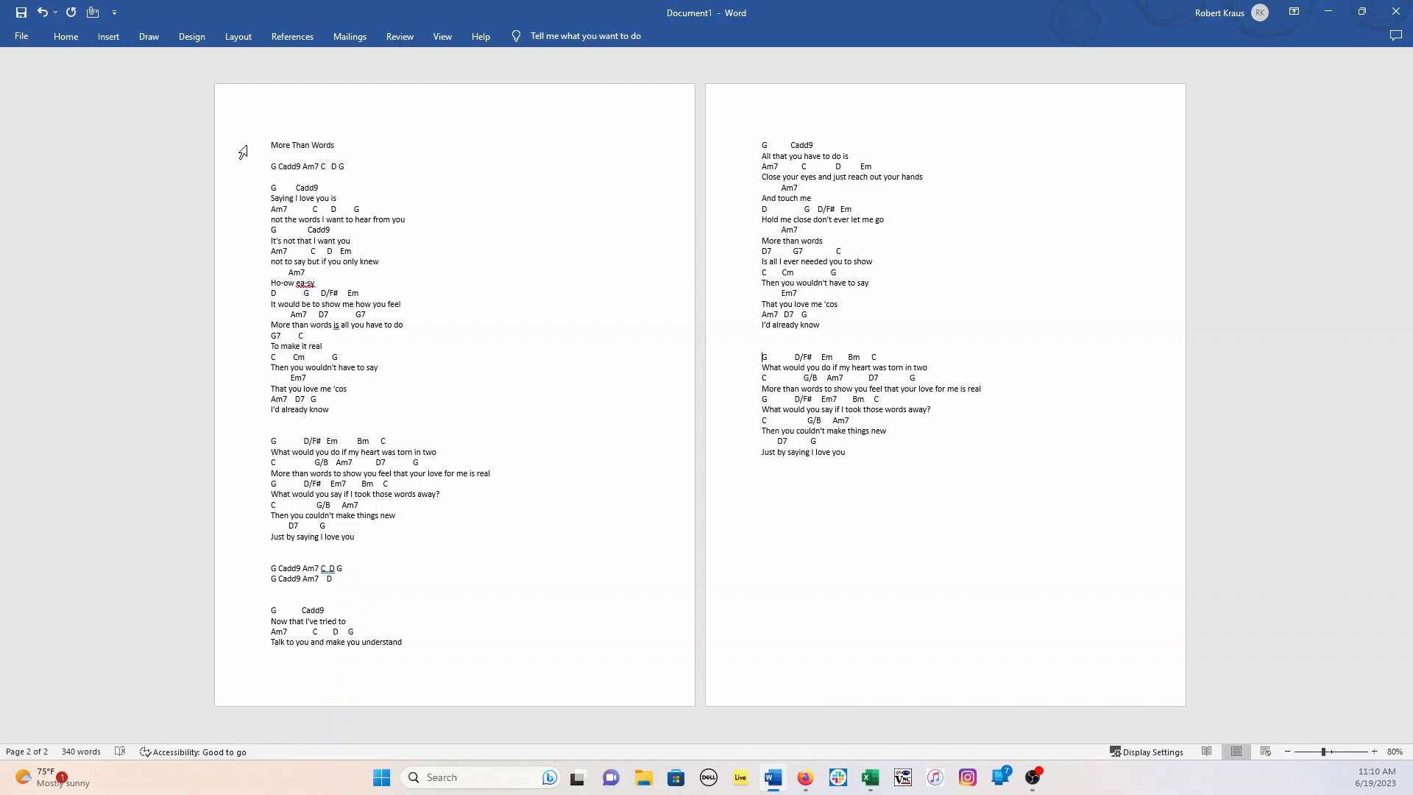
# Step: Bold the title, the intro chords, the first six verse chord lines and the lyric "It would be to show me how you feel"
pyautogui.click(243, 152)
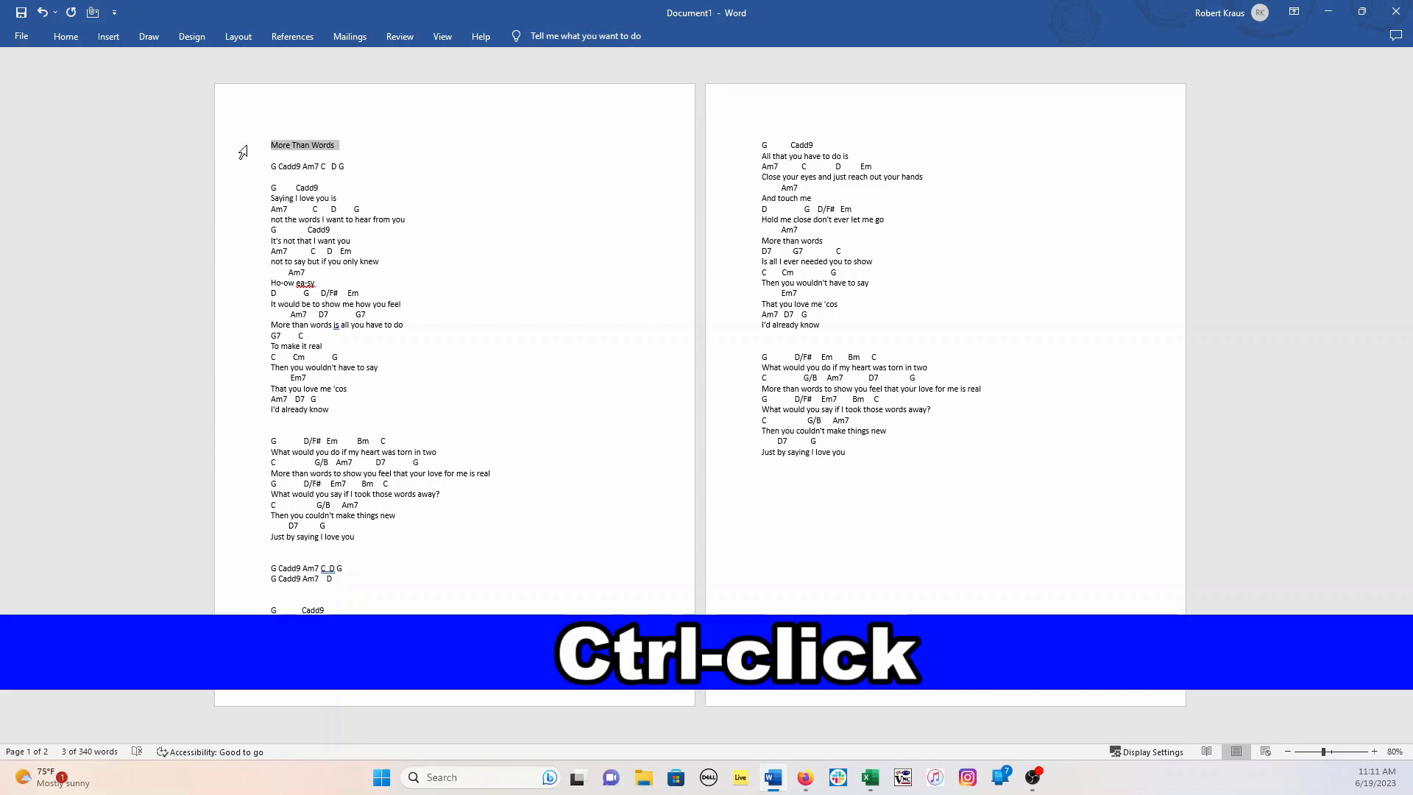
pyautogui.keyDown('ctrl'); pyautogui.click(240, 169); pyautogui.keyUp('ctrl')
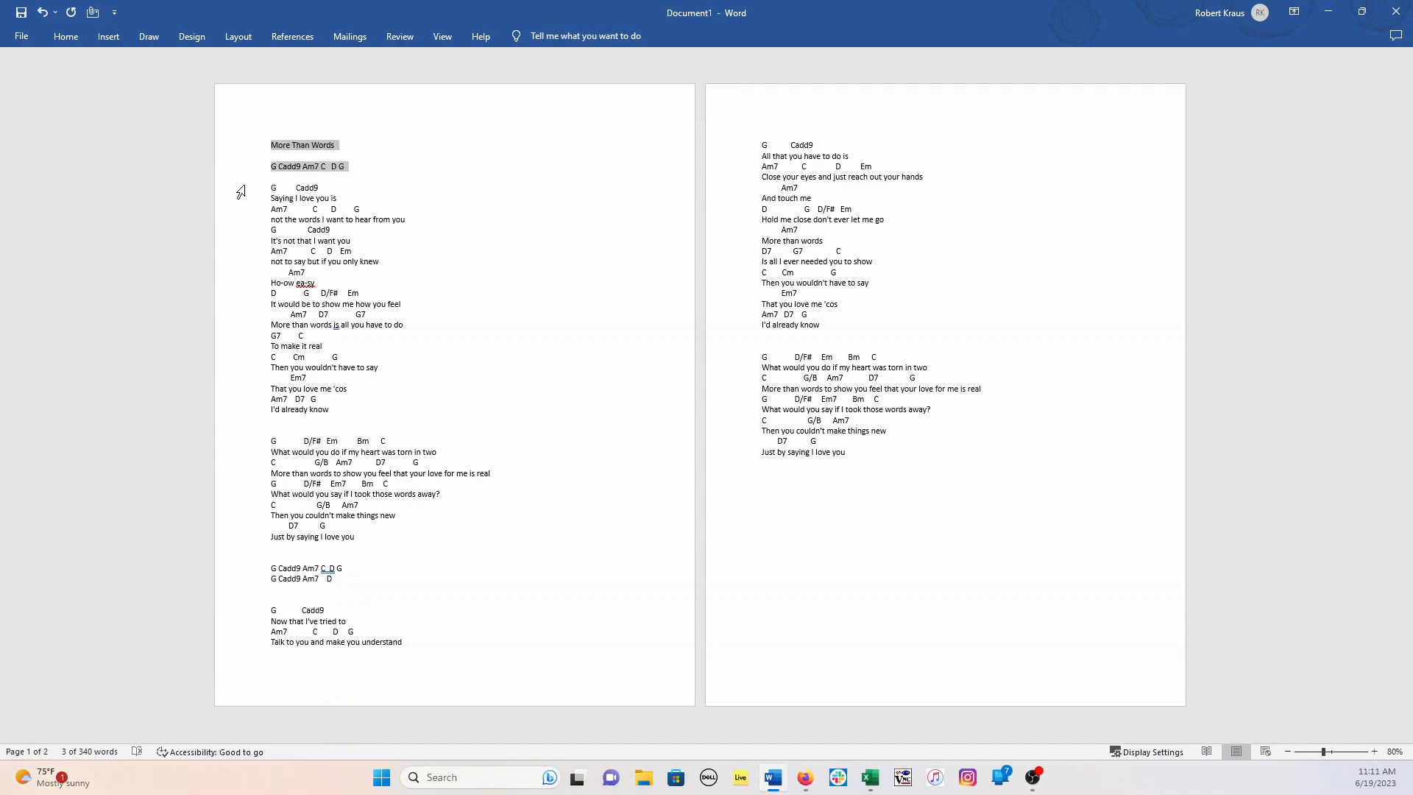
pyautogui.keyDown('ctrl'); pyautogui.click(242, 189); pyautogui.keyUp('ctrl')
pyautogui.keyDown('ctrl'); pyautogui.click(242, 210); pyautogui.keyUp('ctrl')
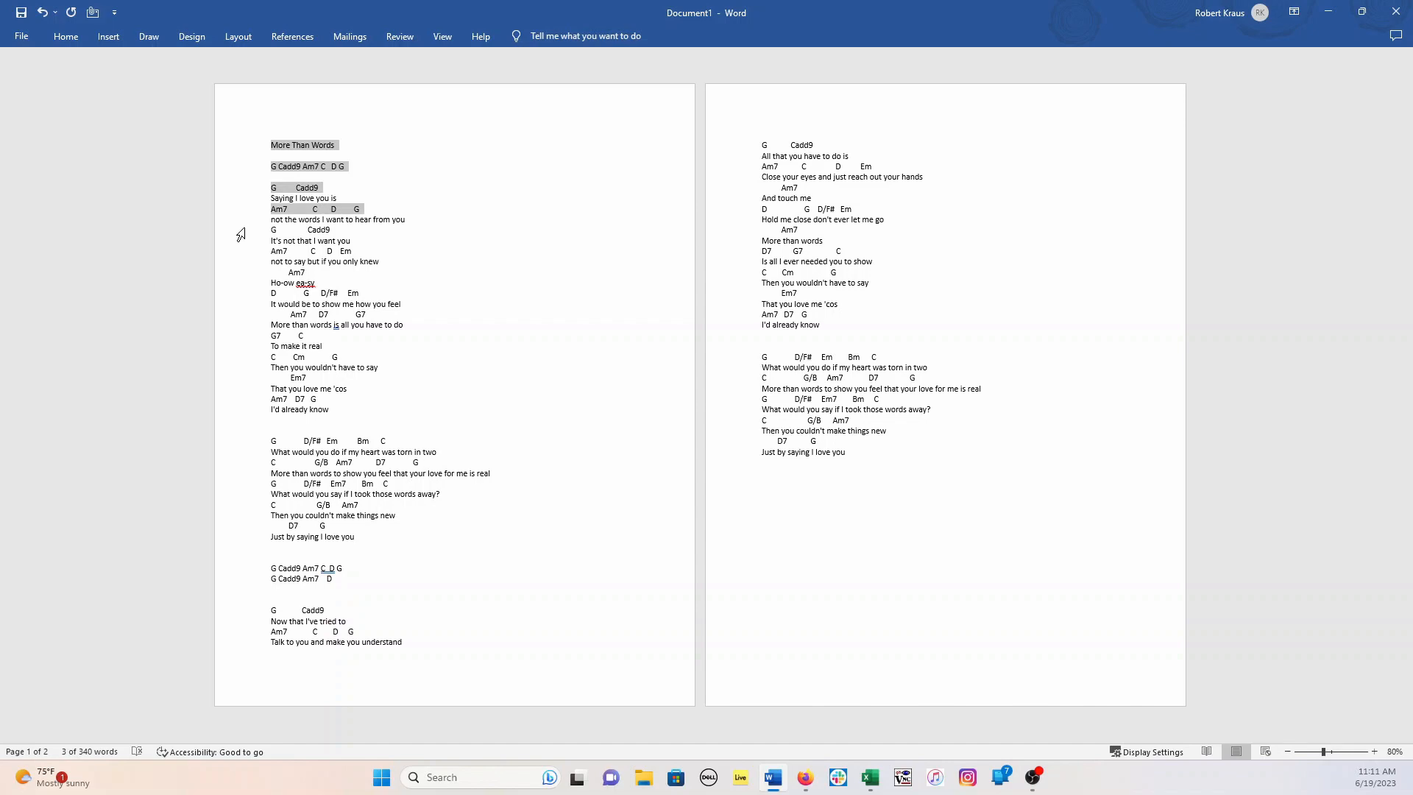
pyautogui.keyDown('ctrl'); pyautogui.click(241, 230); pyautogui.keyUp('ctrl')
pyautogui.keyDown('ctrl'); pyautogui.click(239, 252); pyautogui.keyUp('ctrl')
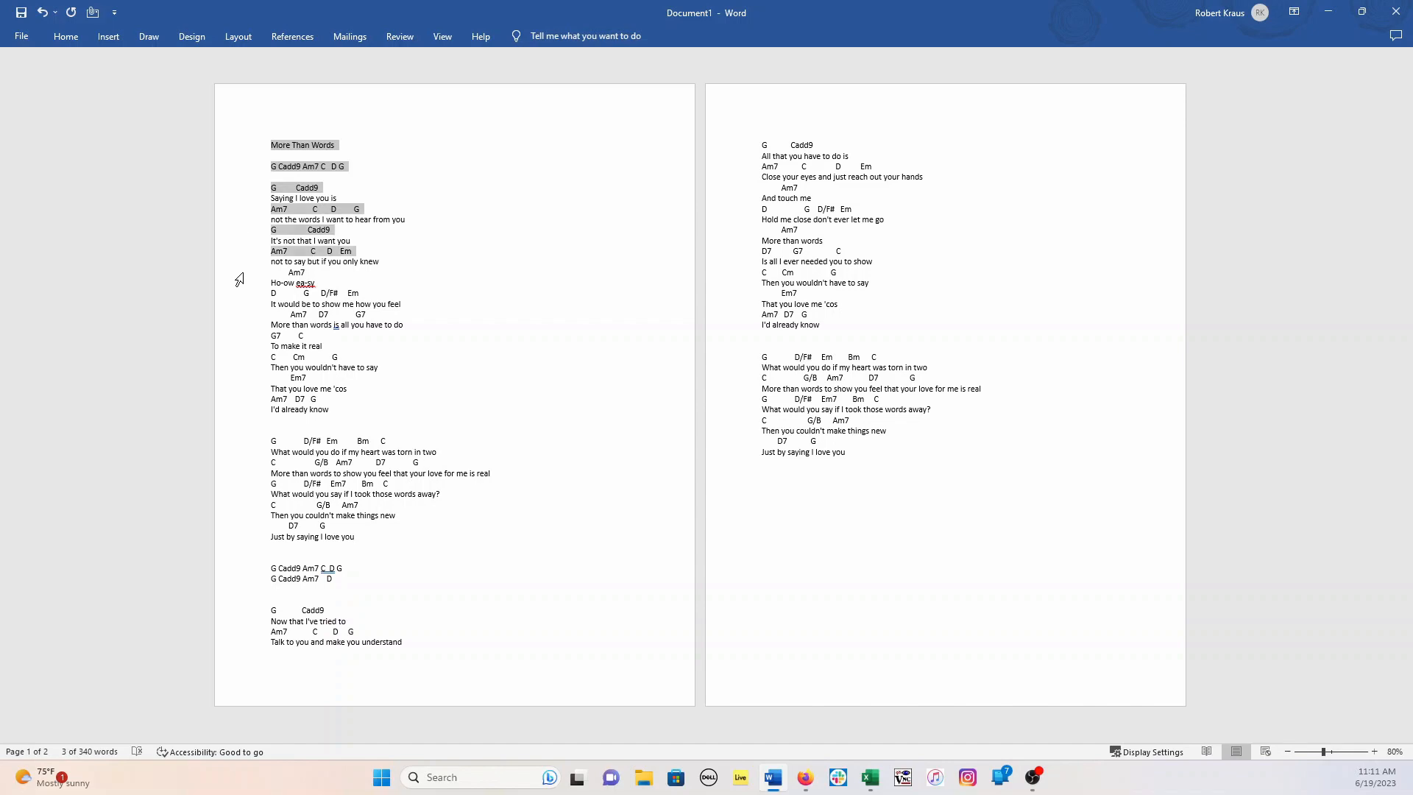
pyautogui.keyDown('ctrl'); pyautogui.click(240, 273); pyautogui.keyUp('ctrl')
pyautogui.keyDown('ctrl'); pyautogui.click(236, 294); pyautogui.keyUp('ctrl')
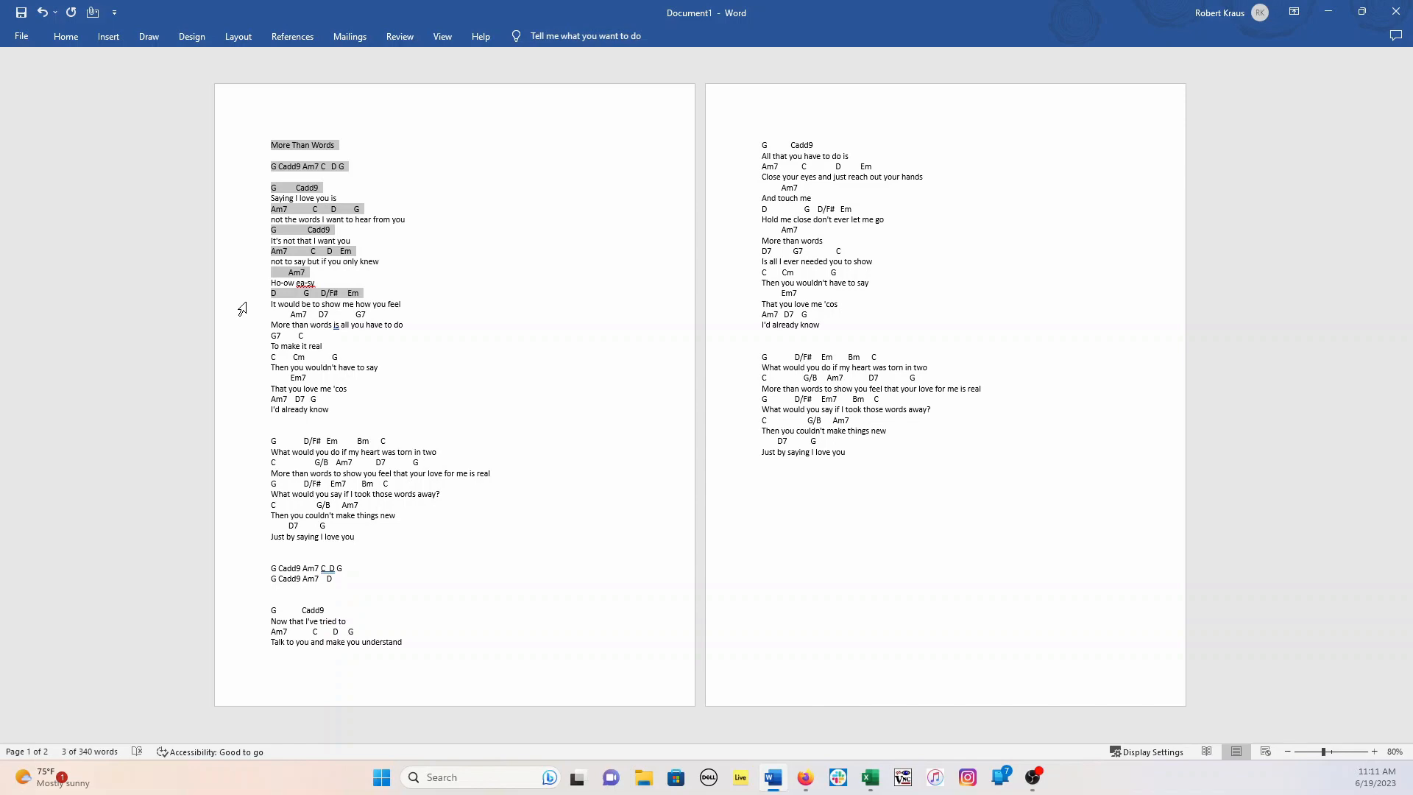
pyautogui.keyDown('ctrl'); pyautogui.click(242, 308); pyautogui.keyUp('ctrl')
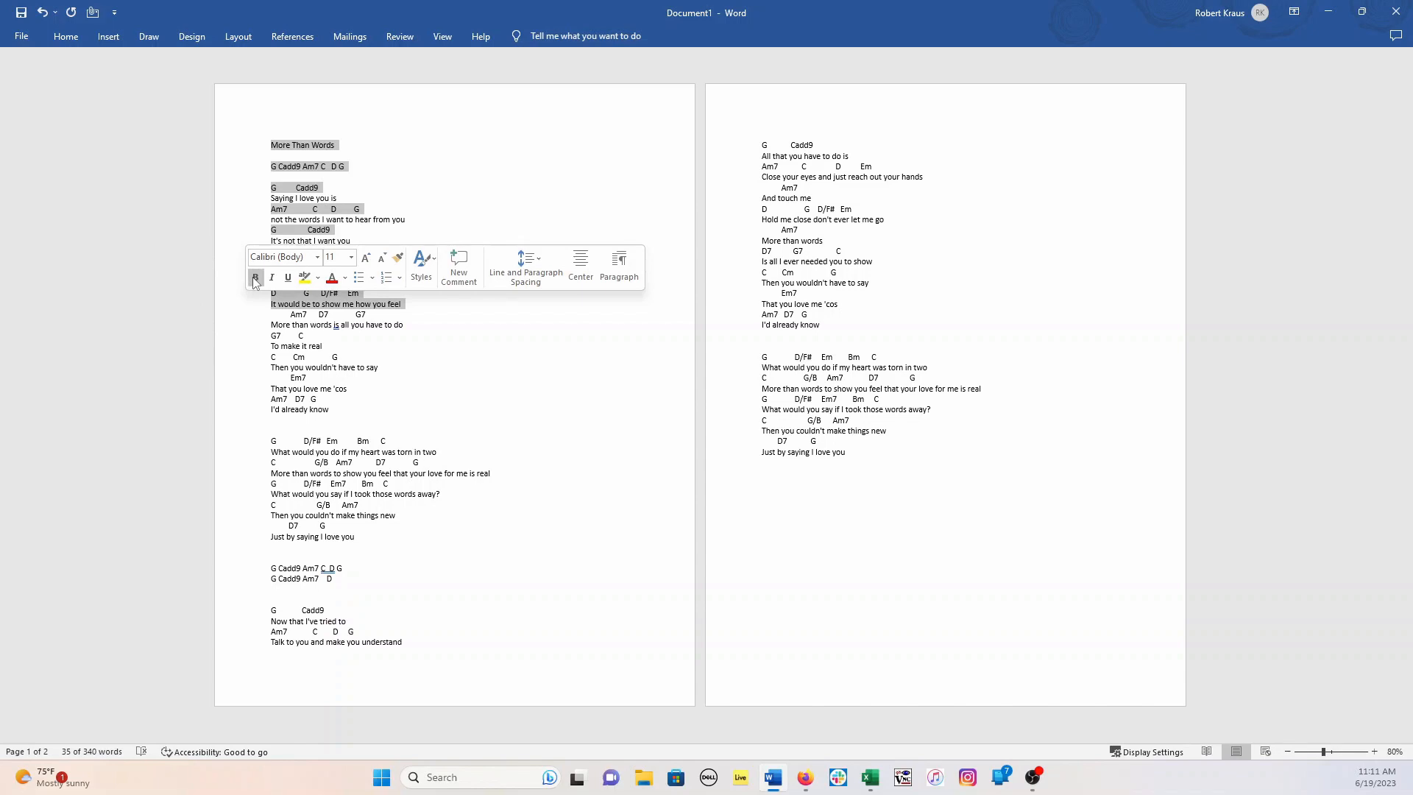
pyautogui.click(254, 277)
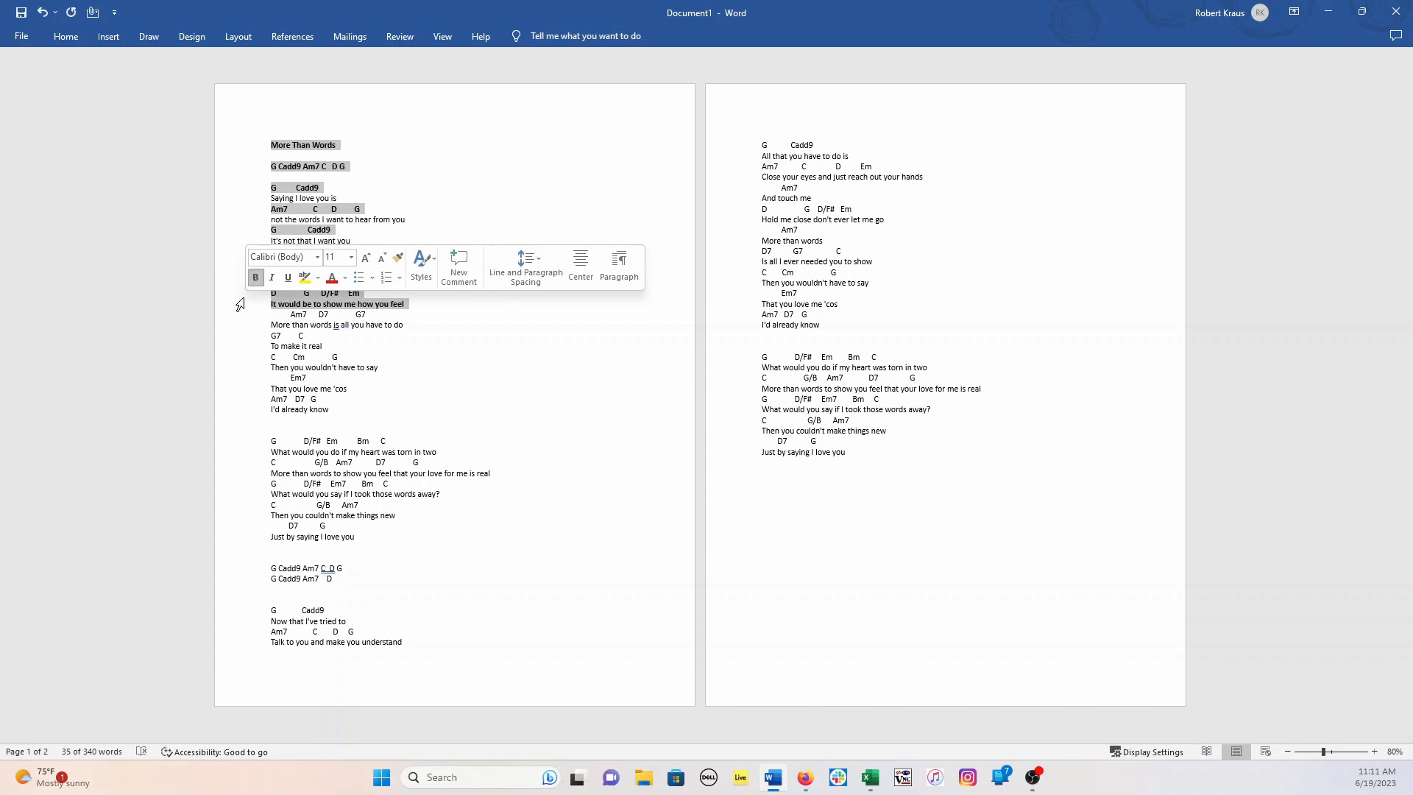
# Step: Remove the bold formatting from the lyric line "It would be to show me how you feel"
pyautogui.click(243, 308)
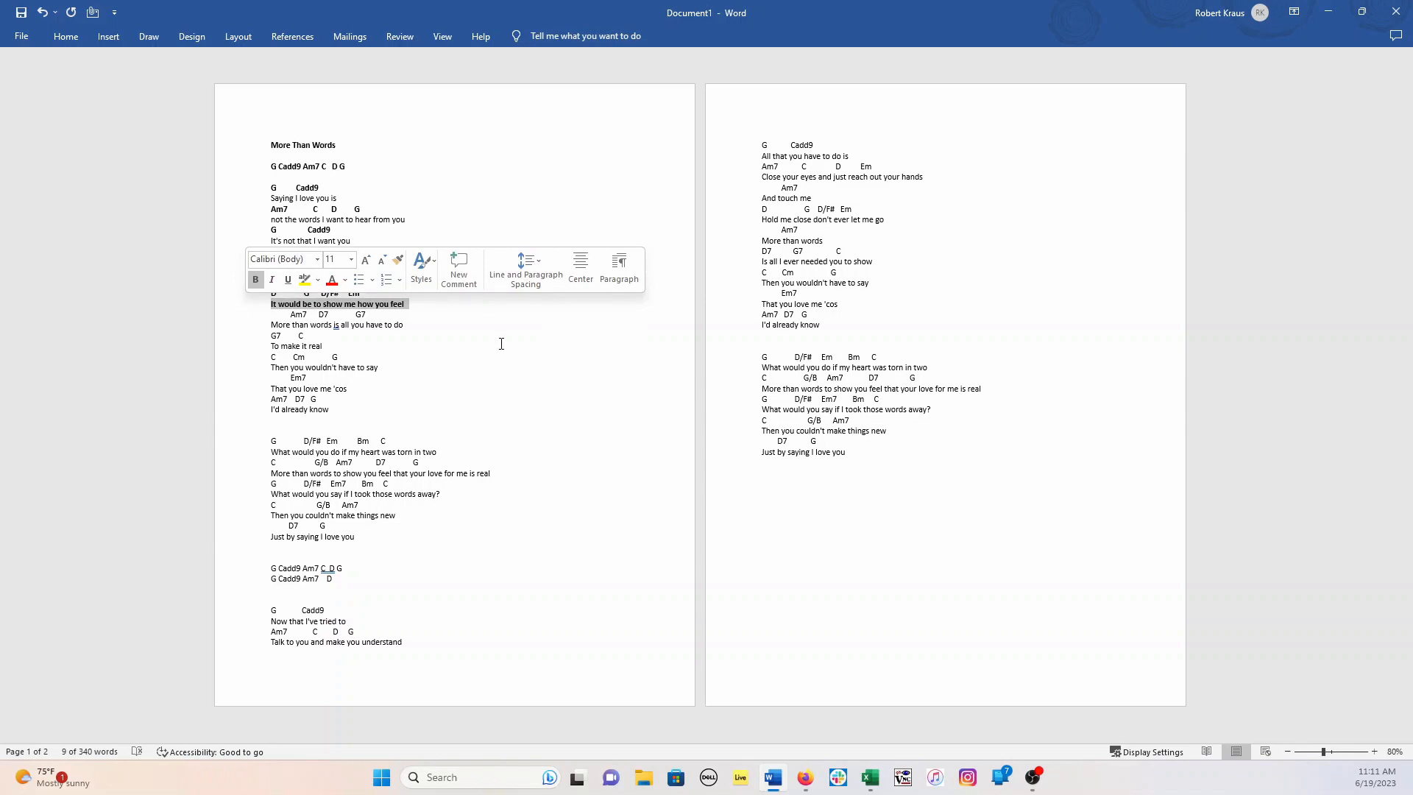
pyautogui.click(500, 315)
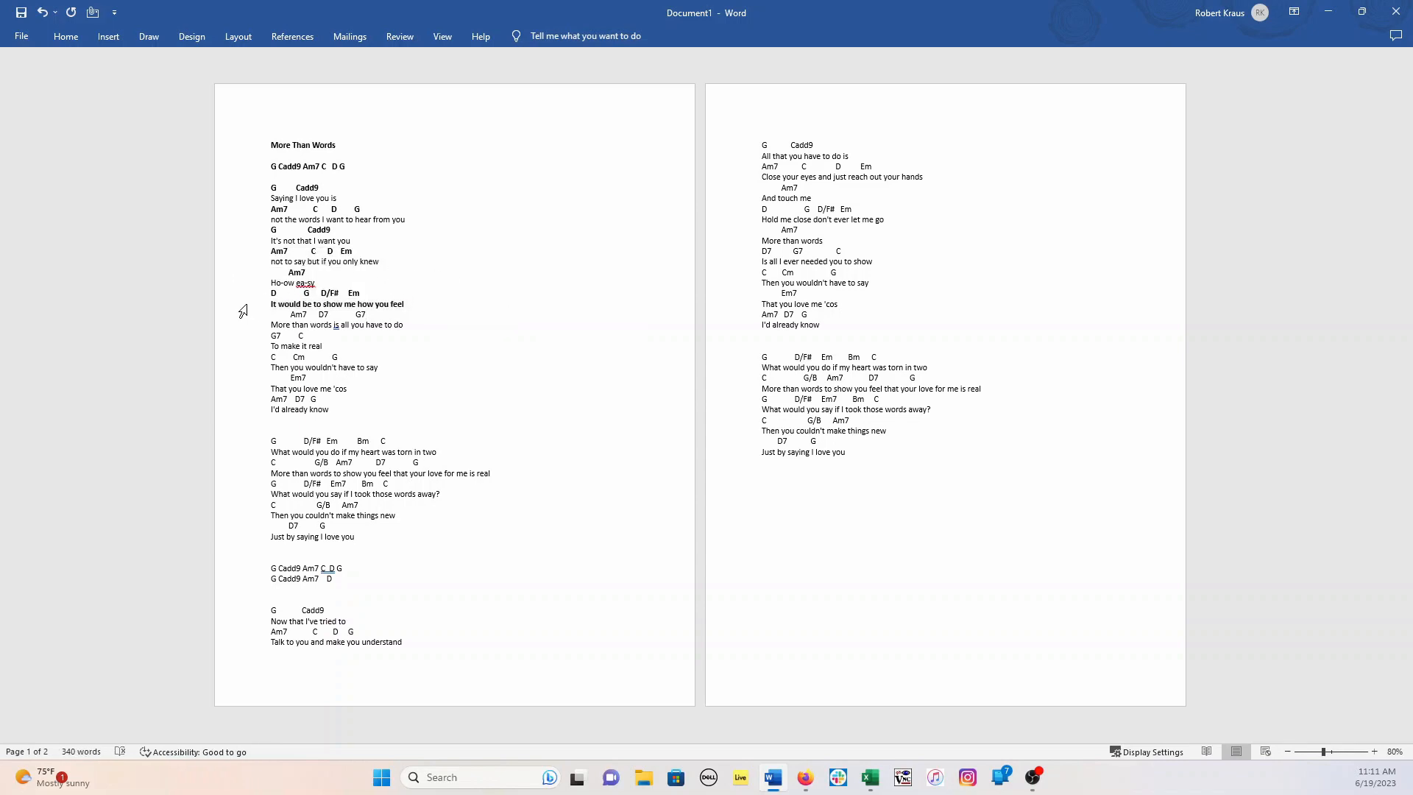
pyautogui.click(243, 309)
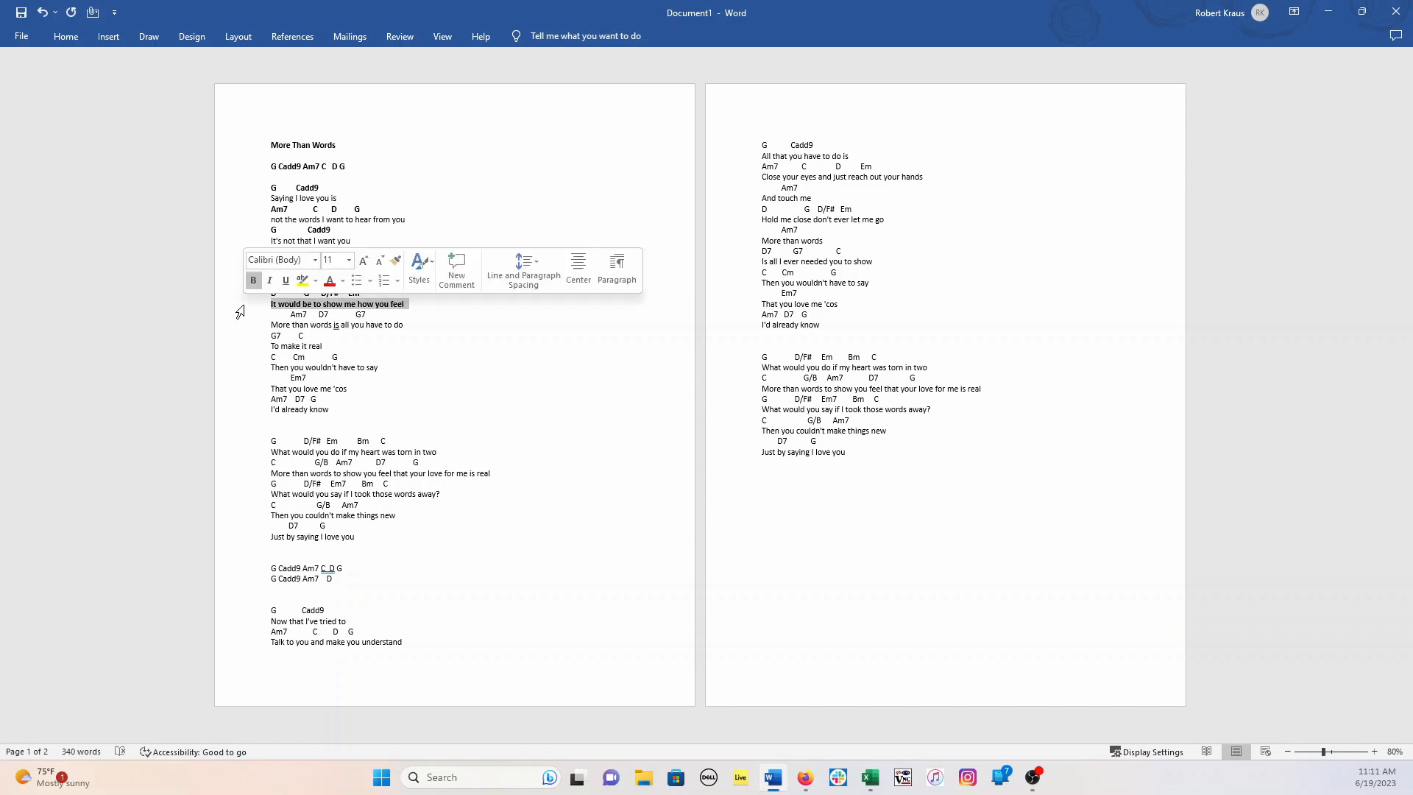
pyautogui.click(253, 280)
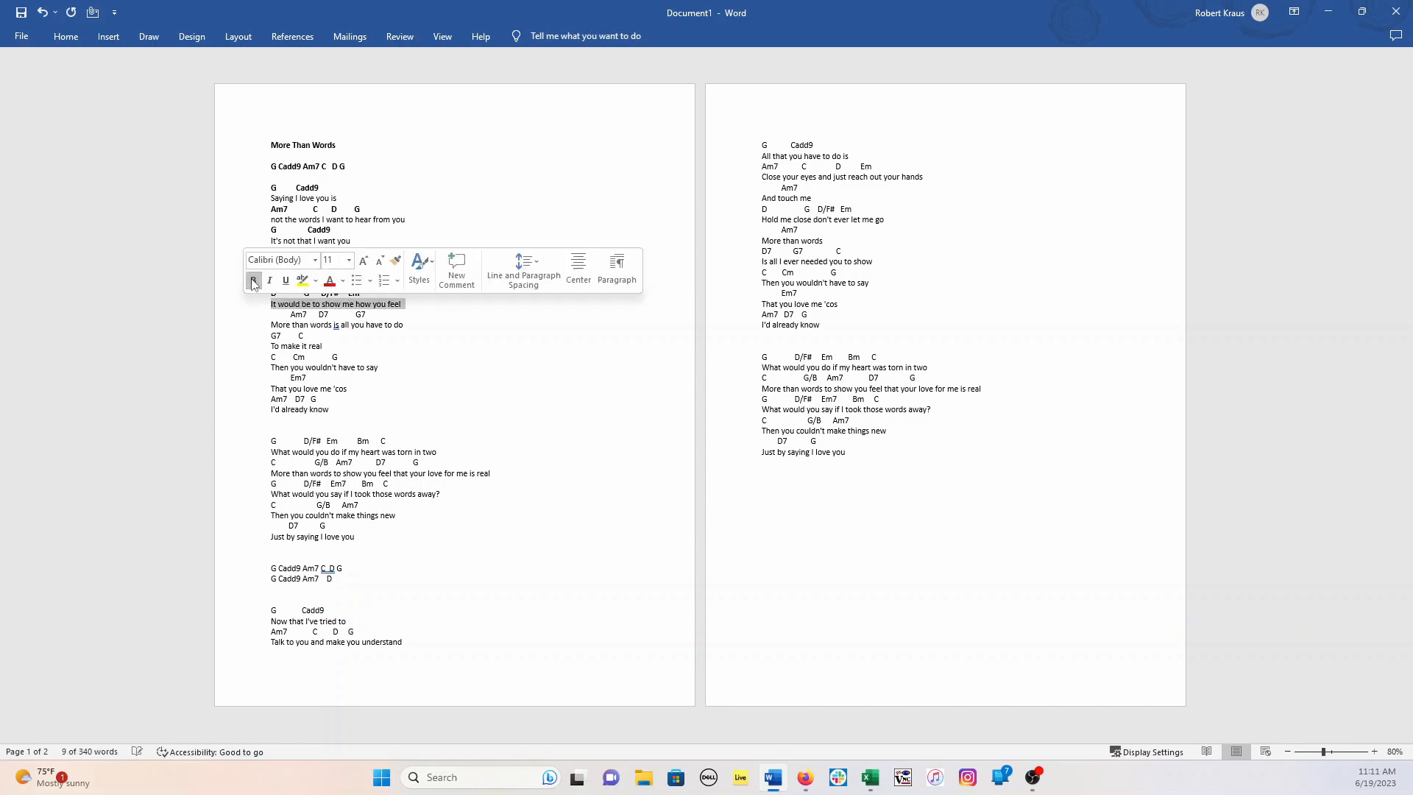
# Step: Bold the chord lines from "Am7 D7 G7" in verse one through the first chorus, the interlude and the second verse's opening chord line
pyautogui.click(424, 312)
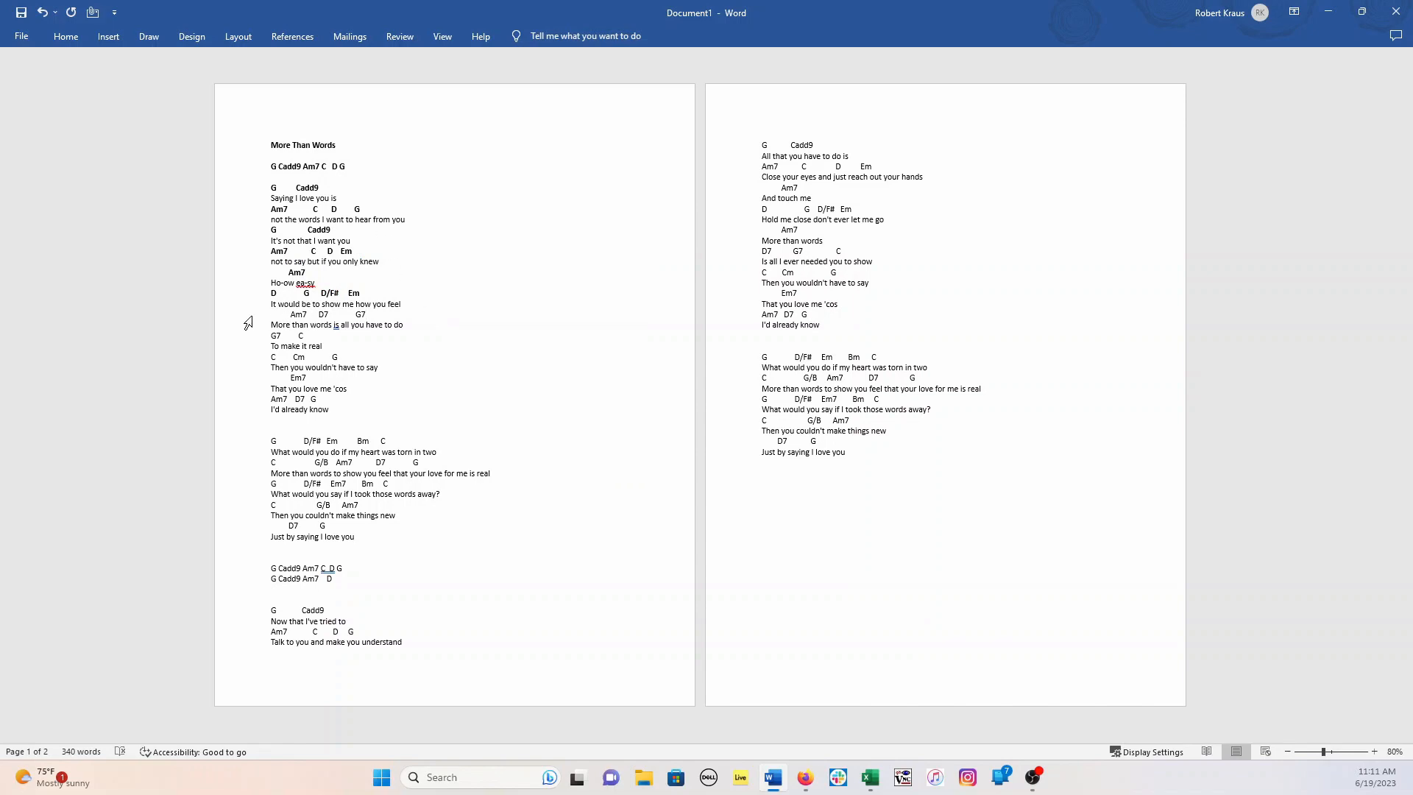
pyautogui.click(249, 316)
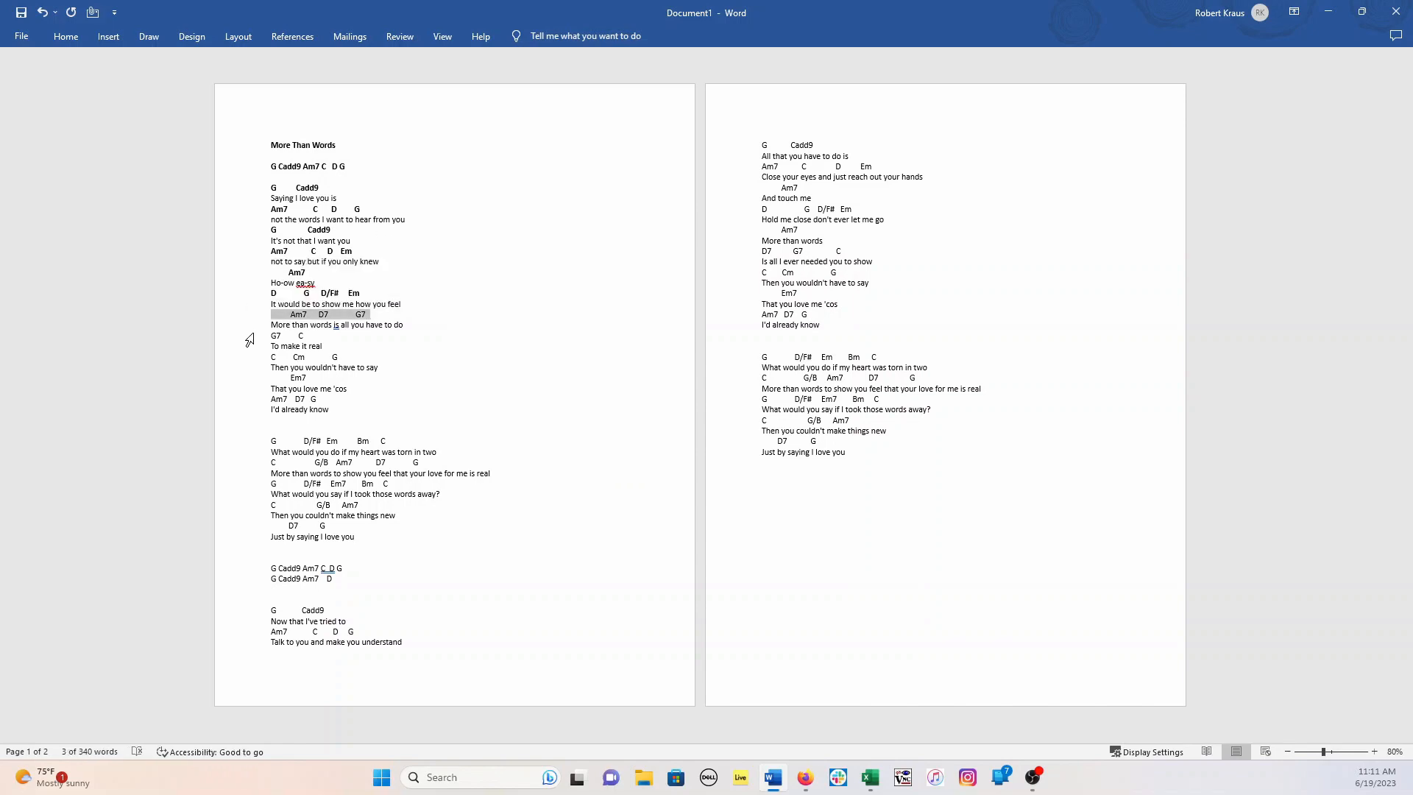
pyautogui.keyDown('ctrl'); pyautogui.click(249, 337); pyautogui.keyUp('ctrl')
pyautogui.keyDown('ctrl'); pyautogui.click(248, 358); pyautogui.keyUp('ctrl')
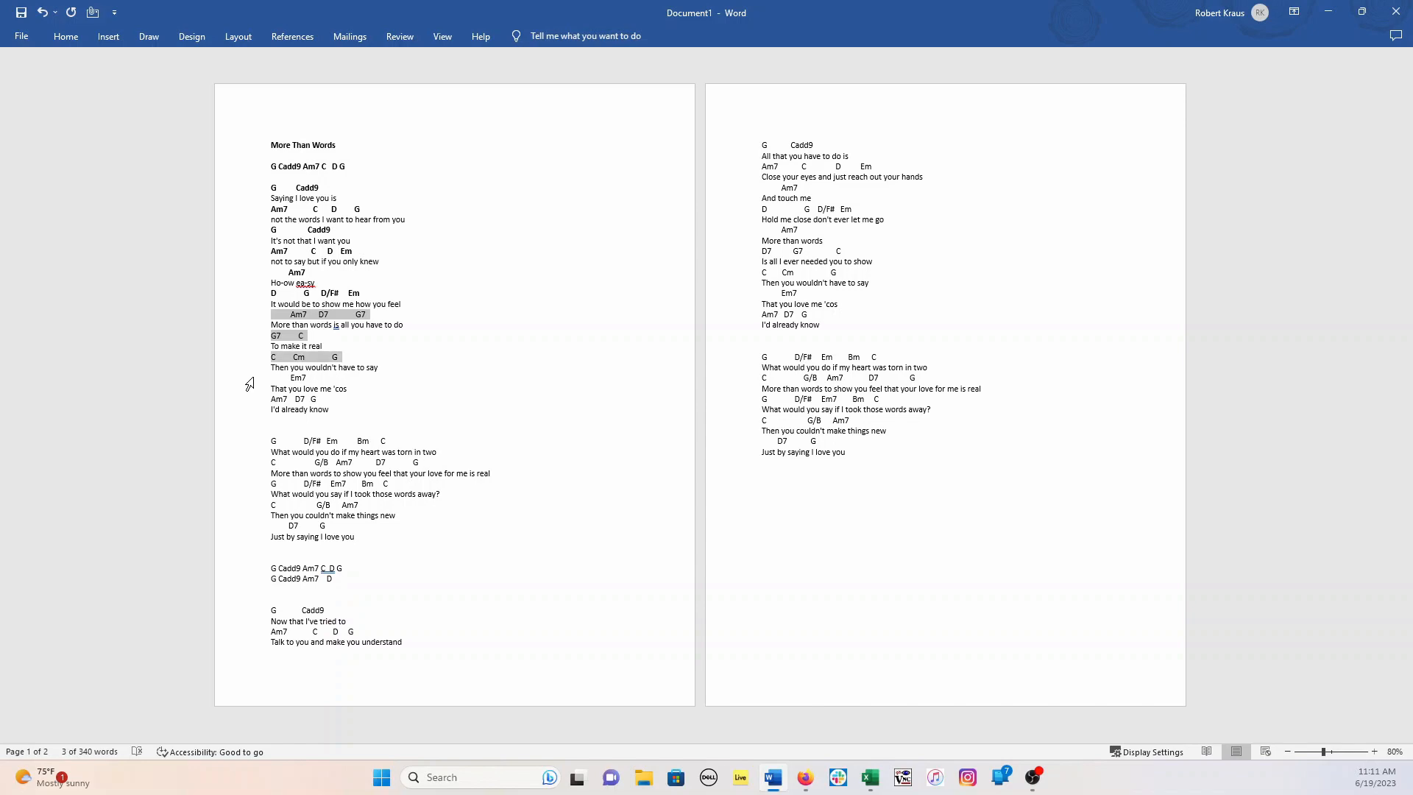
pyautogui.keyDown('ctrl'); pyautogui.click(248, 379); pyautogui.keyUp('ctrl')
pyautogui.keyDown('ctrl'); pyautogui.click(248, 399); pyautogui.keyUp('ctrl')
pyautogui.keyDown('ctrl'); pyautogui.click(251, 441); pyautogui.keyUp('ctrl')
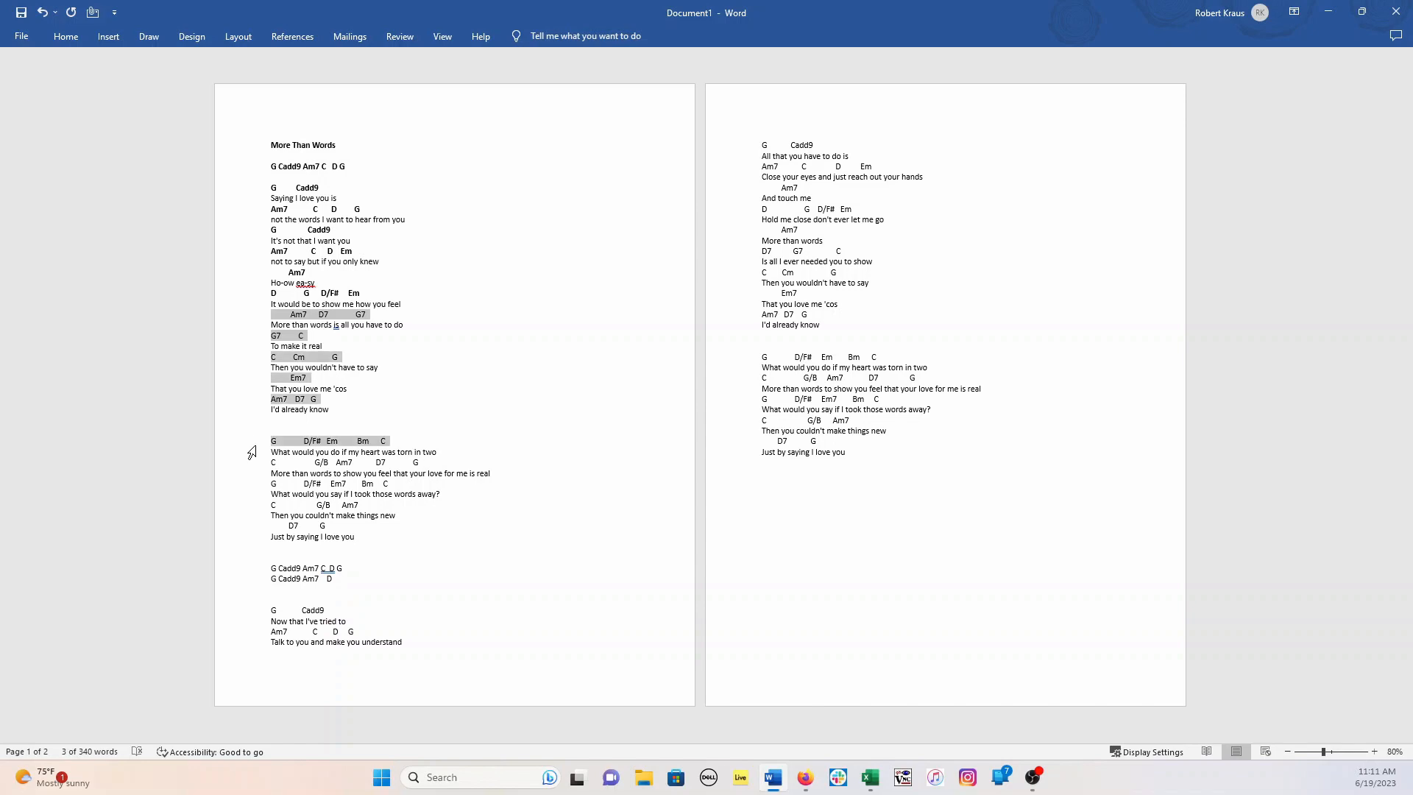
pyautogui.keyDown('ctrl'); pyautogui.click(249, 463); pyautogui.keyUp('ctrl')
pyautogui.keyDown('ctrl'); pyautogui.click(250, 484); pyautogui.keyUp('ctrl')
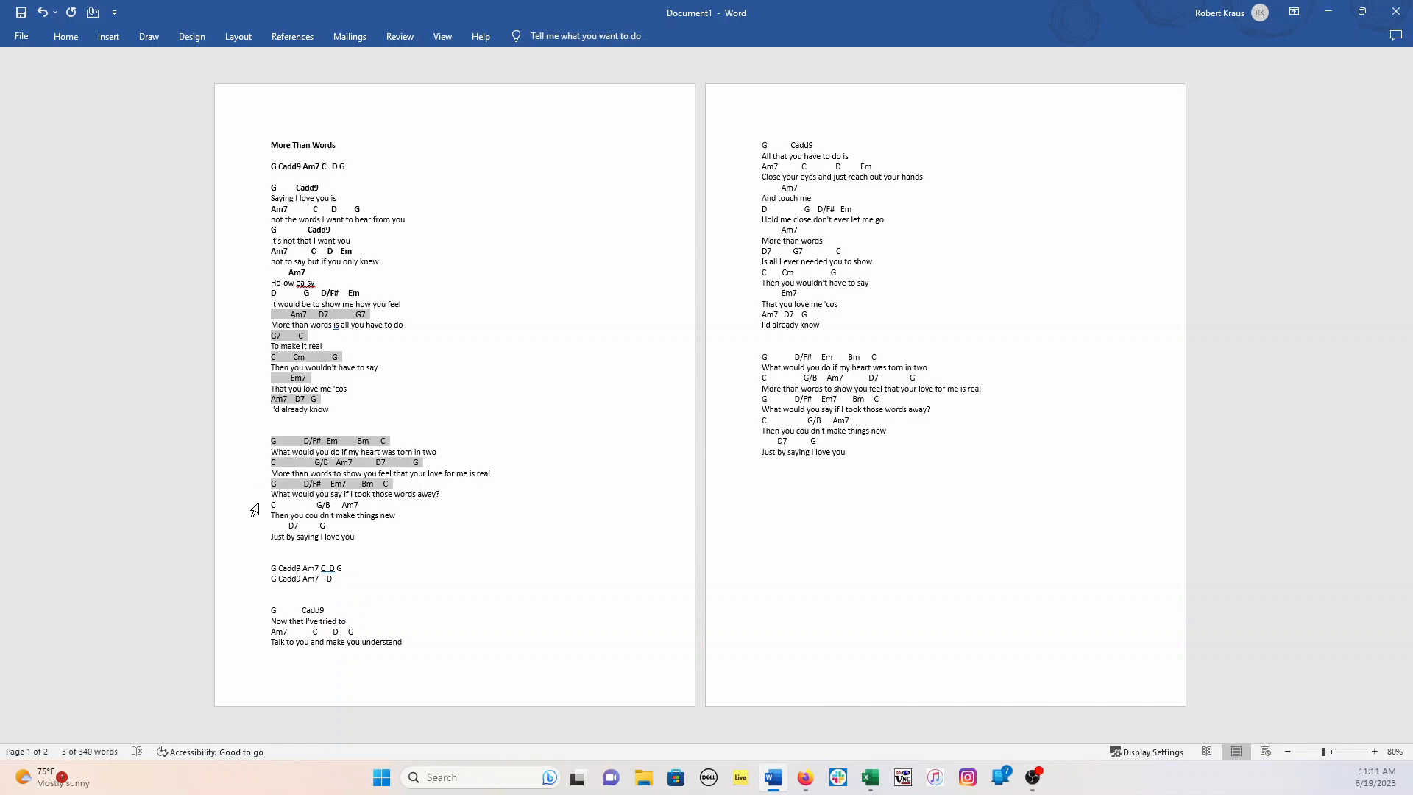
pyautogui.keyDown('ctrl'); pyautogui.click(251, 505); pyautogui.keyUp('ctrl')
pyautogui.keyDown('ctrl'); pyautogui.click(253, 526); pyautogui.keyUp('ctrl')
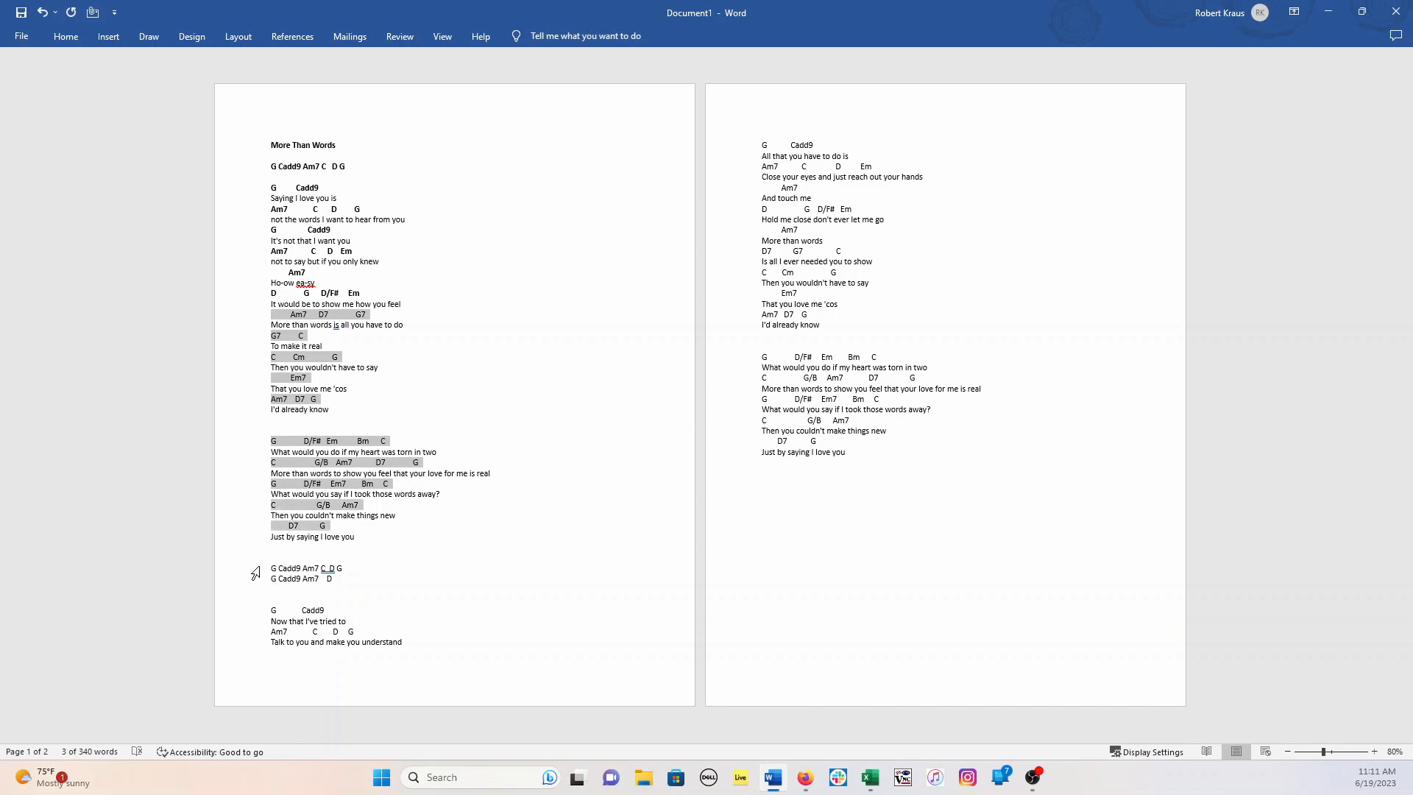
pyautogui.keyDown('ctrl'); pyautogui.click(252, 568); pyautogui.keyUp('ctrl')
pyautogui.keyDown('ctrl'); pyautogui.click(253, 579); pyautogui.keyUp('ctrl')
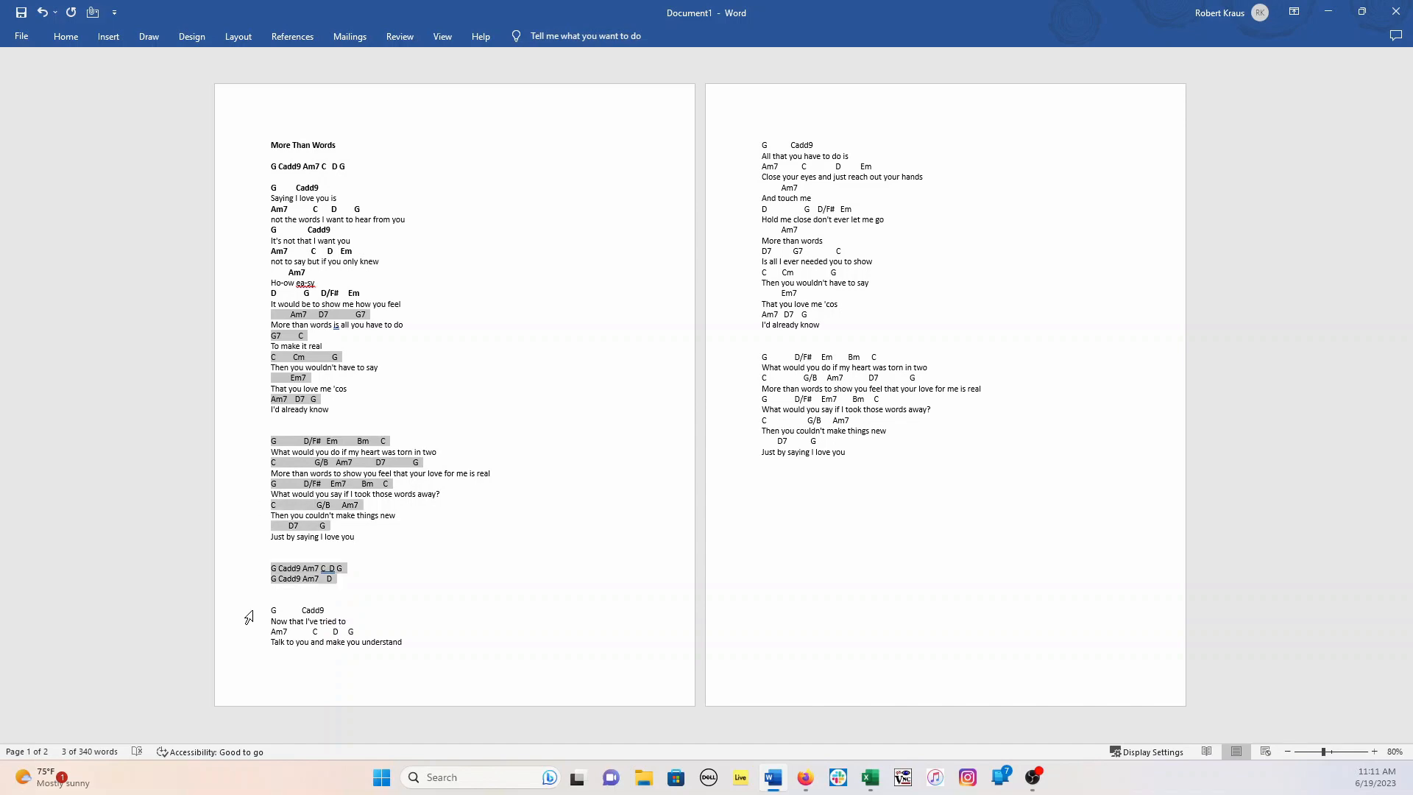
pyautogui.keyDown('ctrl'); pyautogui.click(249, 612); pyautogui.keyUp('ctrl')
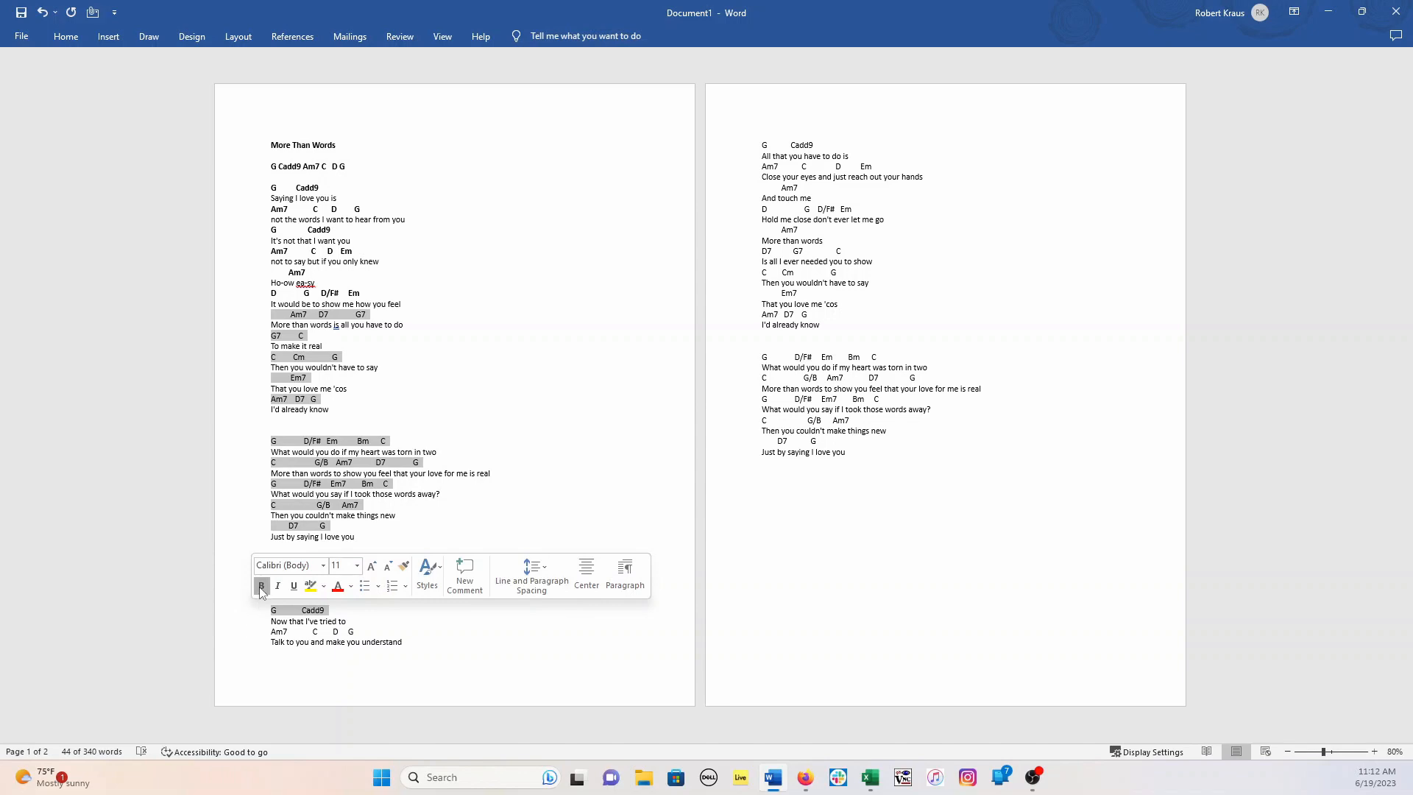
# Step: Bold the second verse's remaining chord lines together with the lyric "Hold me close don't ever let me go"
pyautogui.click(253, 633)
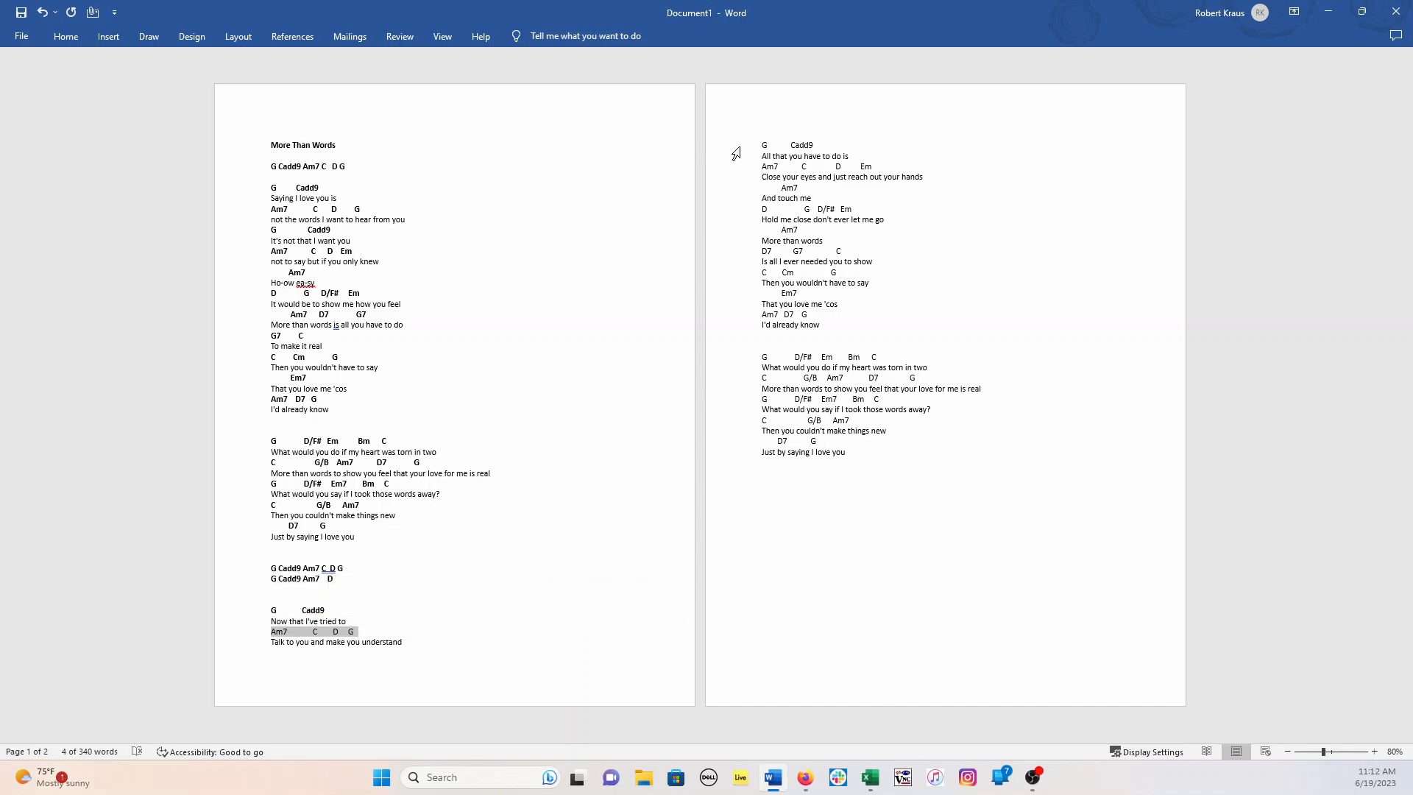
pyautogui.keyDown('ctrl'); pyautogui.click(734, 149); pyautogui.keyUp('ctrl')
pyautogui.keyDown('ctrl'); pyautogui.click(730, 167); pyautogui.keyUp('ctrl')
pyautogui.keyDown('ctrl'); pyautogui.click(732, 188); pyautogui.keyUp('ctrl')
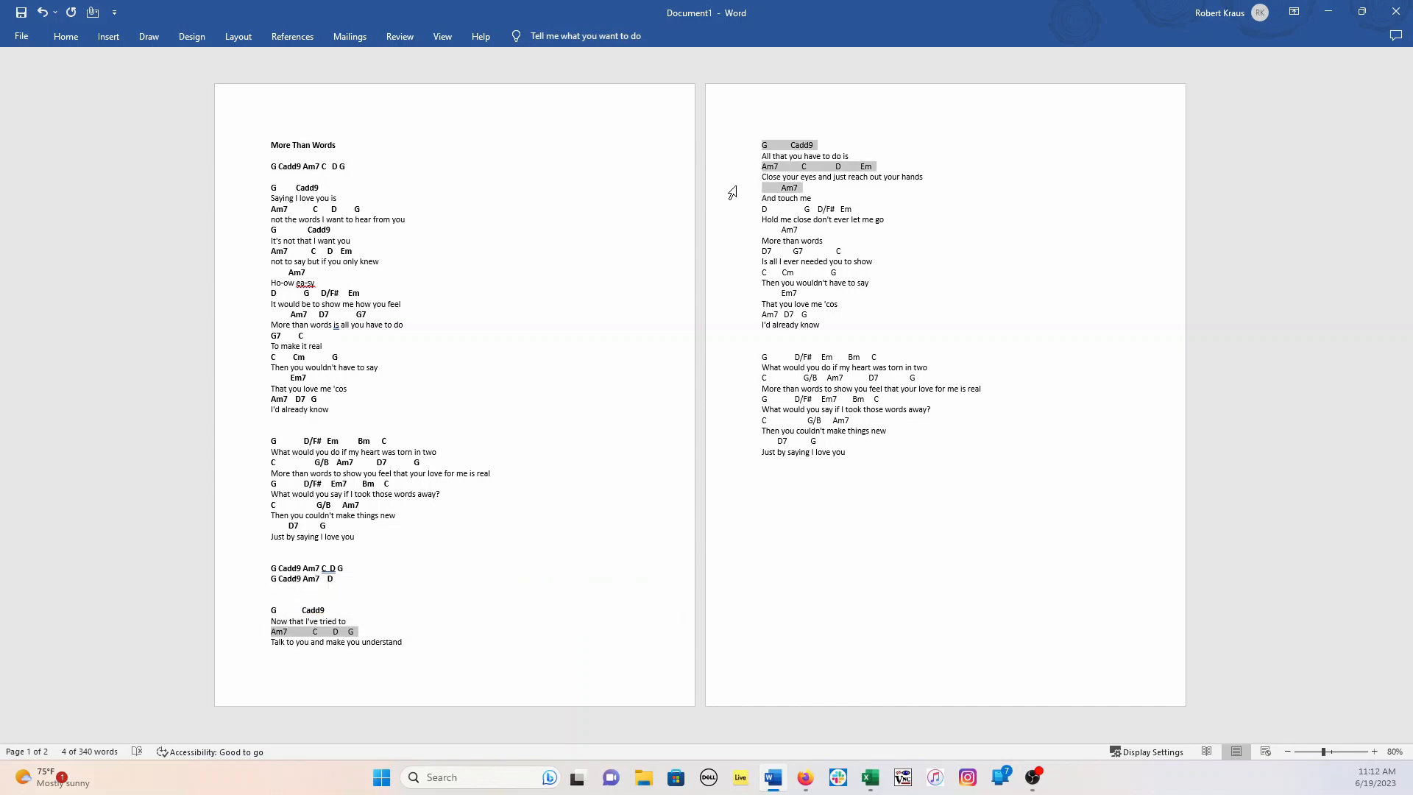
pyautogui.keyDown('ctrl'); pyautogui.click(732, 211); pyautogui.keyUp('ctrl')
pyautogui.keyDown('ctrl'); pyautogui.click(733, 222); pyautogui.keyUp('ctrl')
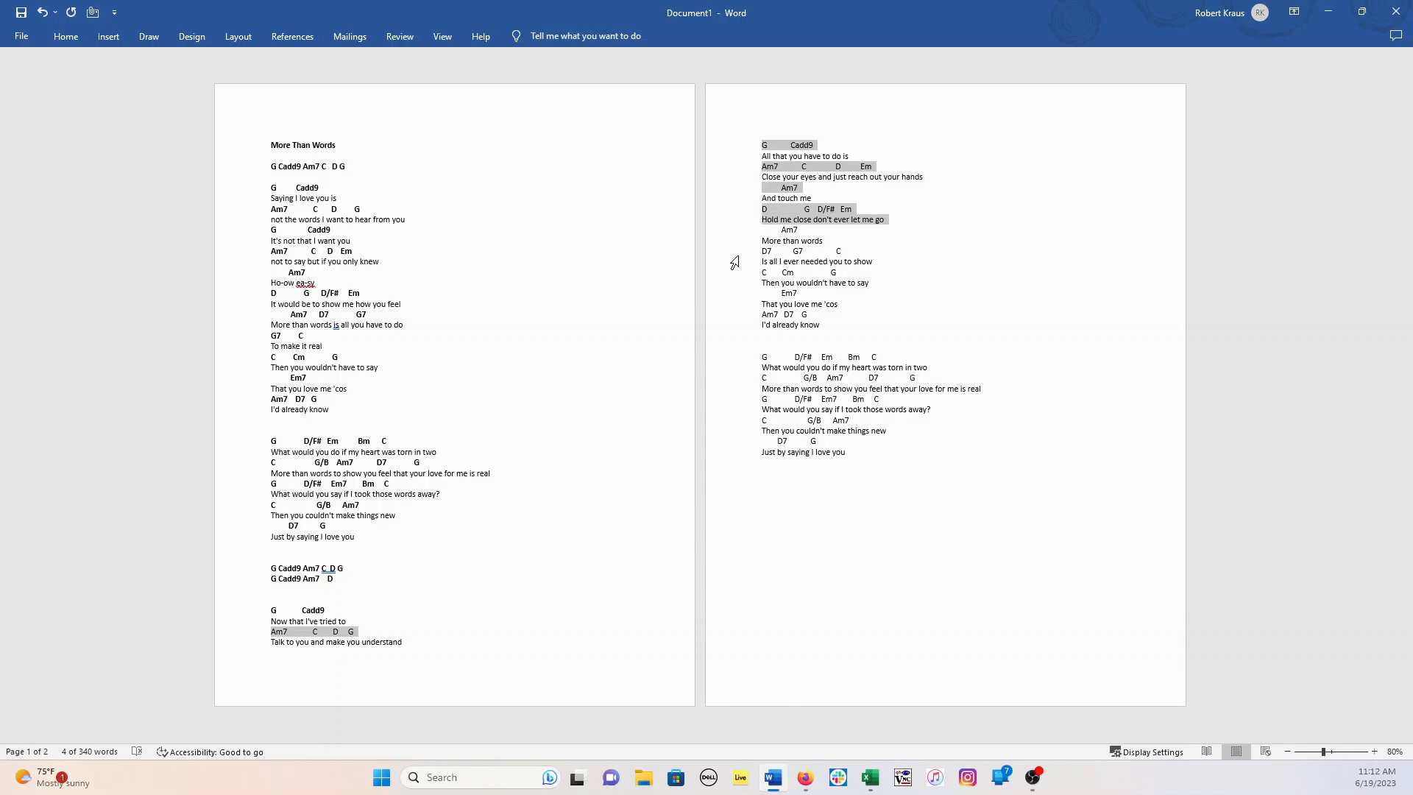
pyautogui.keyDown('ctrl'); pyautogui.click(733, 230); pyautogui.keyUp('ctrl')
pyautogui.keyDown('ctrl'); pyautogui.click(736, 251); pyautogui.keyUp('ctrl')
pyautogui.keyDown('ctrl'); pyautogui.click(738, 273); pyautogui.keyUp('ctrl')
pyautogui.keyDown('ctrl'); pyautogui.click(736, 294); pyautogui.keyUp('ctrl')
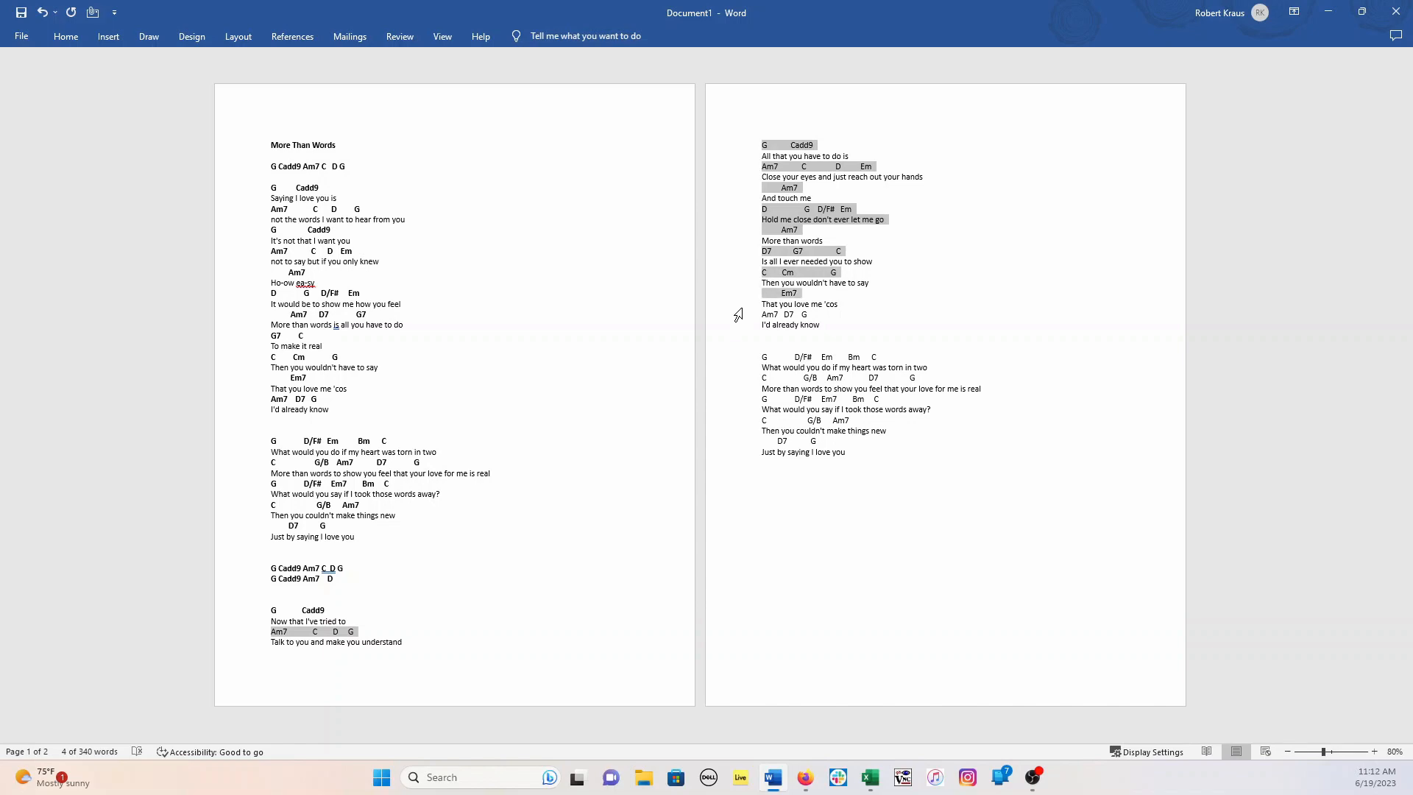
pyautogui.keyDown('ctrl'); pyautogui.click(738, 314); pyautogui.keyUp('ctrl')
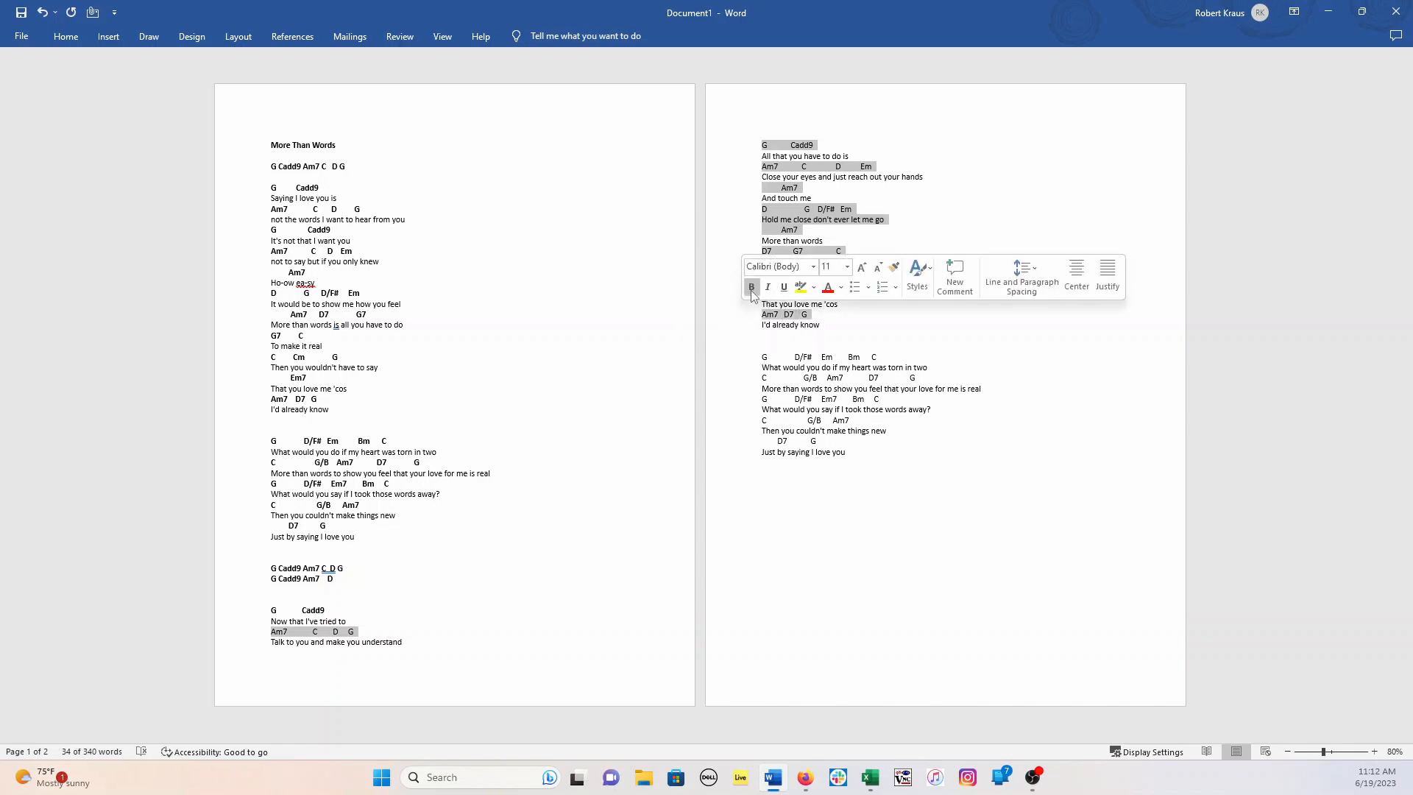
pyautogui.click(751, 287)
# Step: Remove the bold formatting from the lyric line "Hold me close don't ever let me go"
pyautogui.click(733, 239)
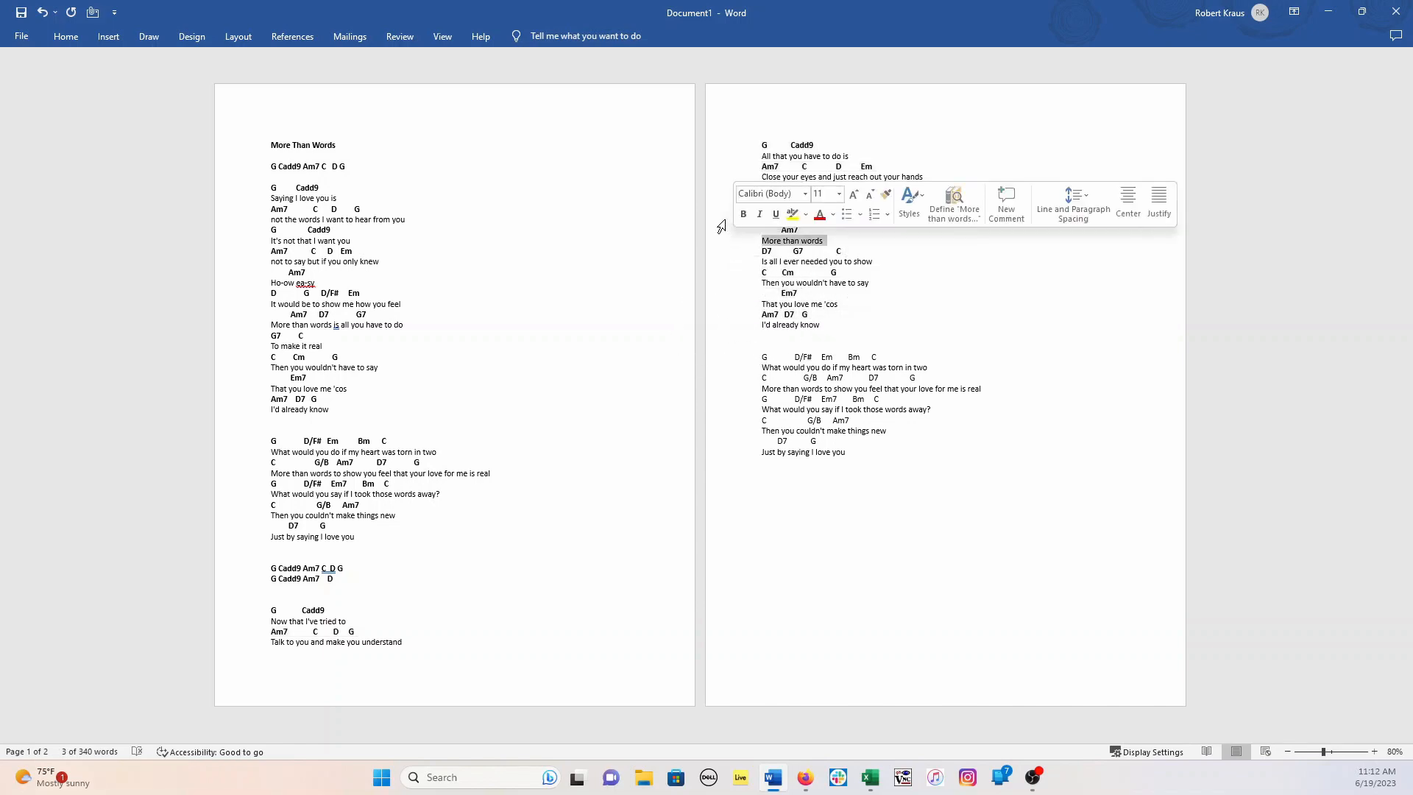
pyautogui.click(724, 220)
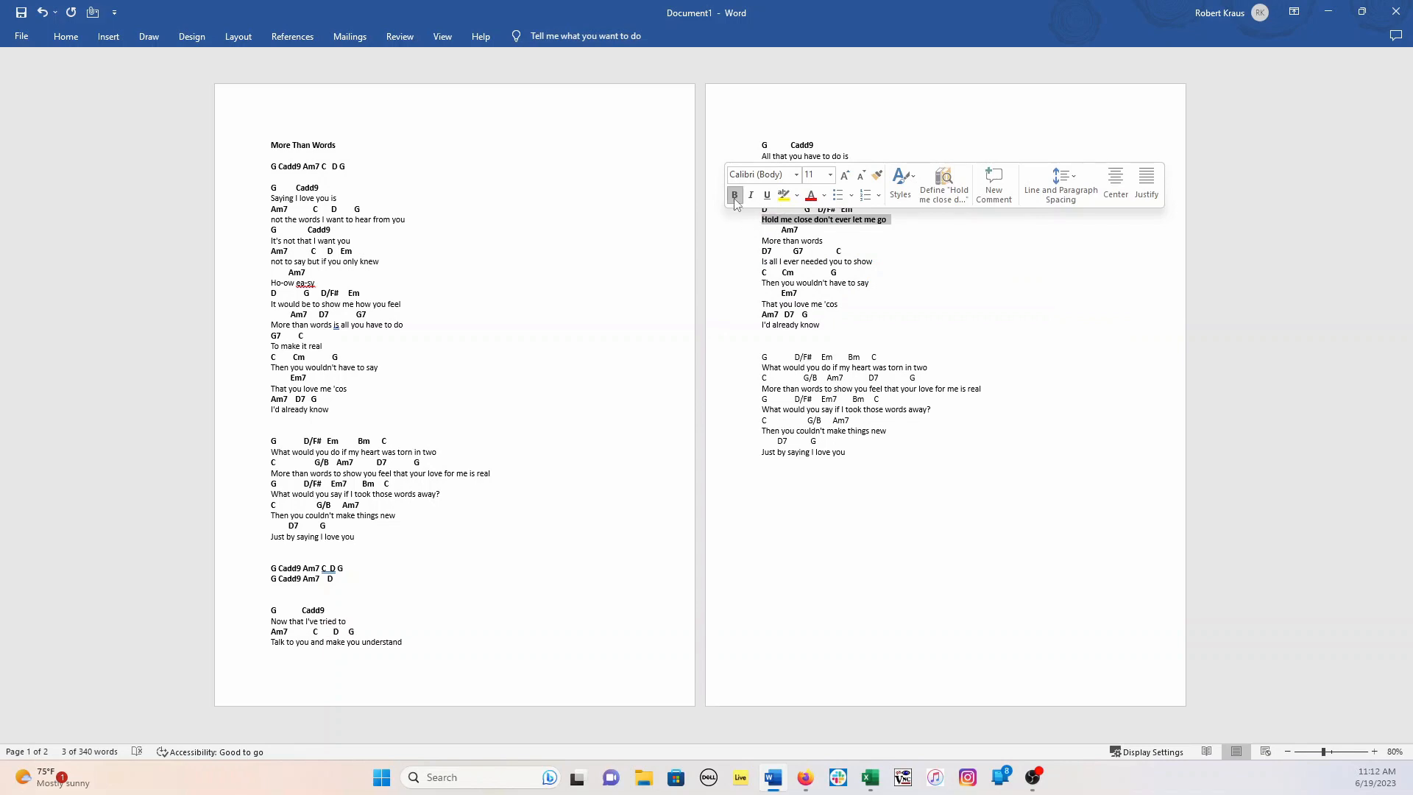
pyautogui.click(734, 195)
# Step: Bold the five chord lines of the final chorus, from "G D/F# Em Bm C" to "D7 G"
pyautogui.click(737, 363)
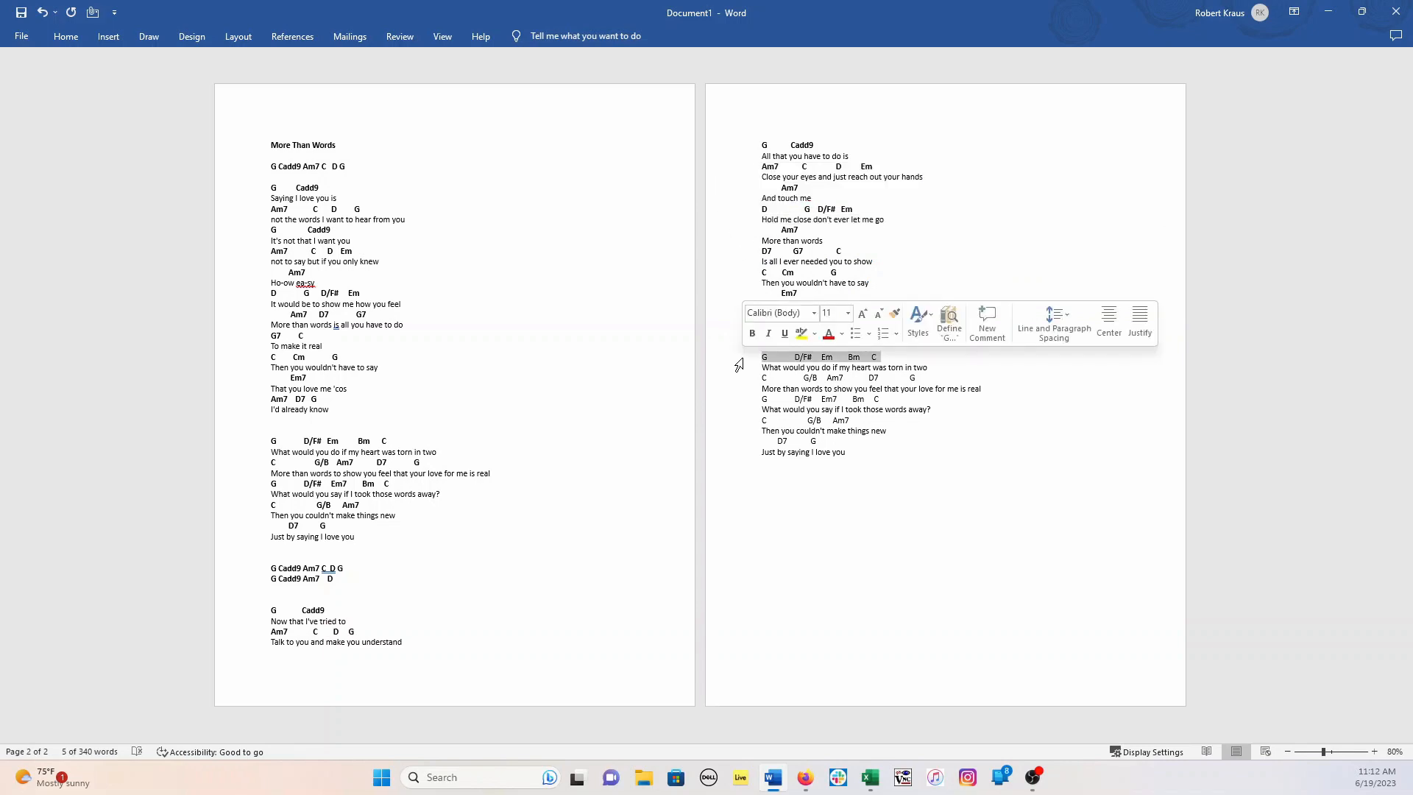
pyautogui.keyDown('ctrl'); pyautogui.click(741, 378); pyautogui.keyUp('ctrl')
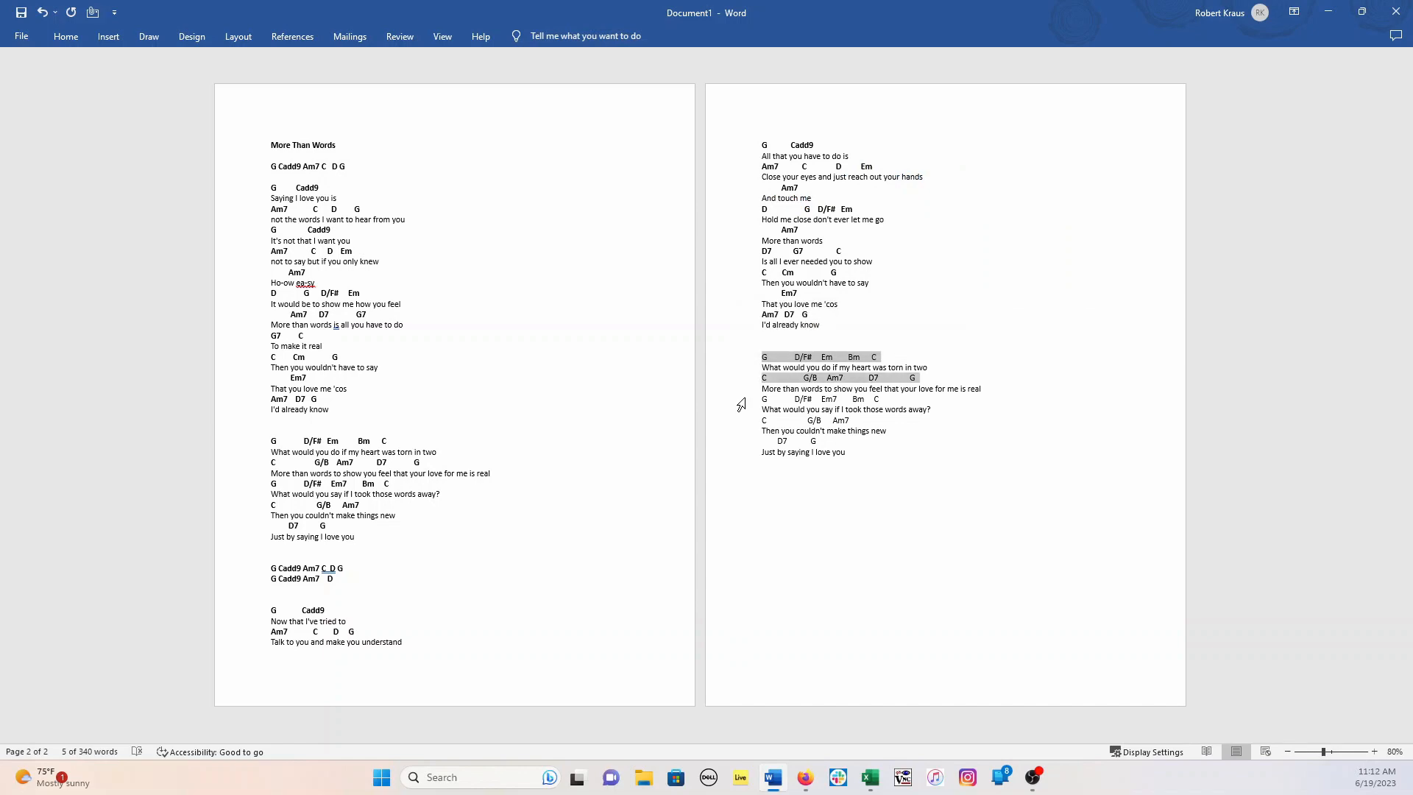
pyautogui.keyDown('ctrl'); pyautogui.click(740, 400); pyautogui.keyUp('ctrl')
pyautogui.keyDown('ctrl'); pyautogui.click(740, 421); pyautogui.keyUp('ctrl')
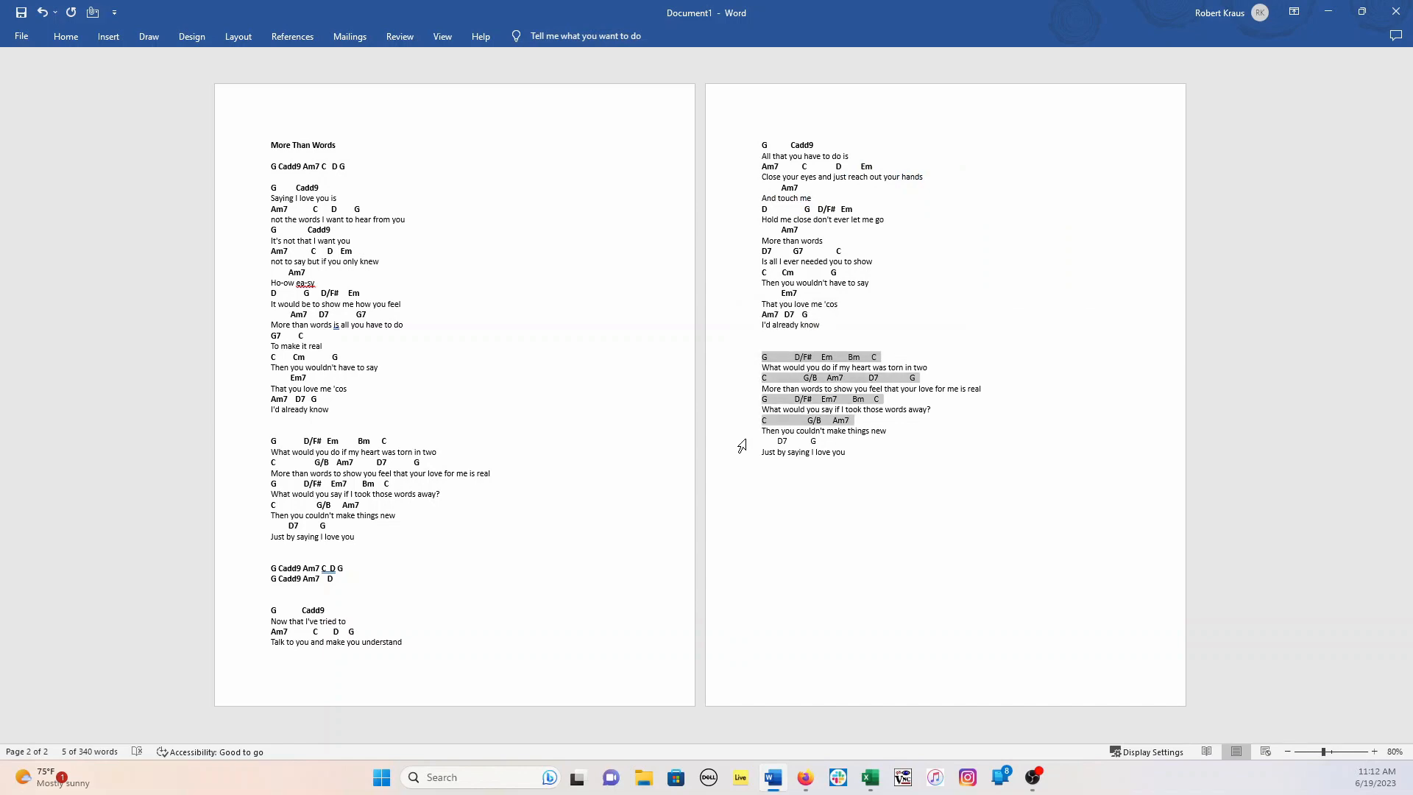
pyautogui.keyDown('ctrl'); pyautogui.click(742, 442); pyautogui.keyUp('ctrl')
pyautogui.click(755, 414)
pyautogui.click(921, 298)
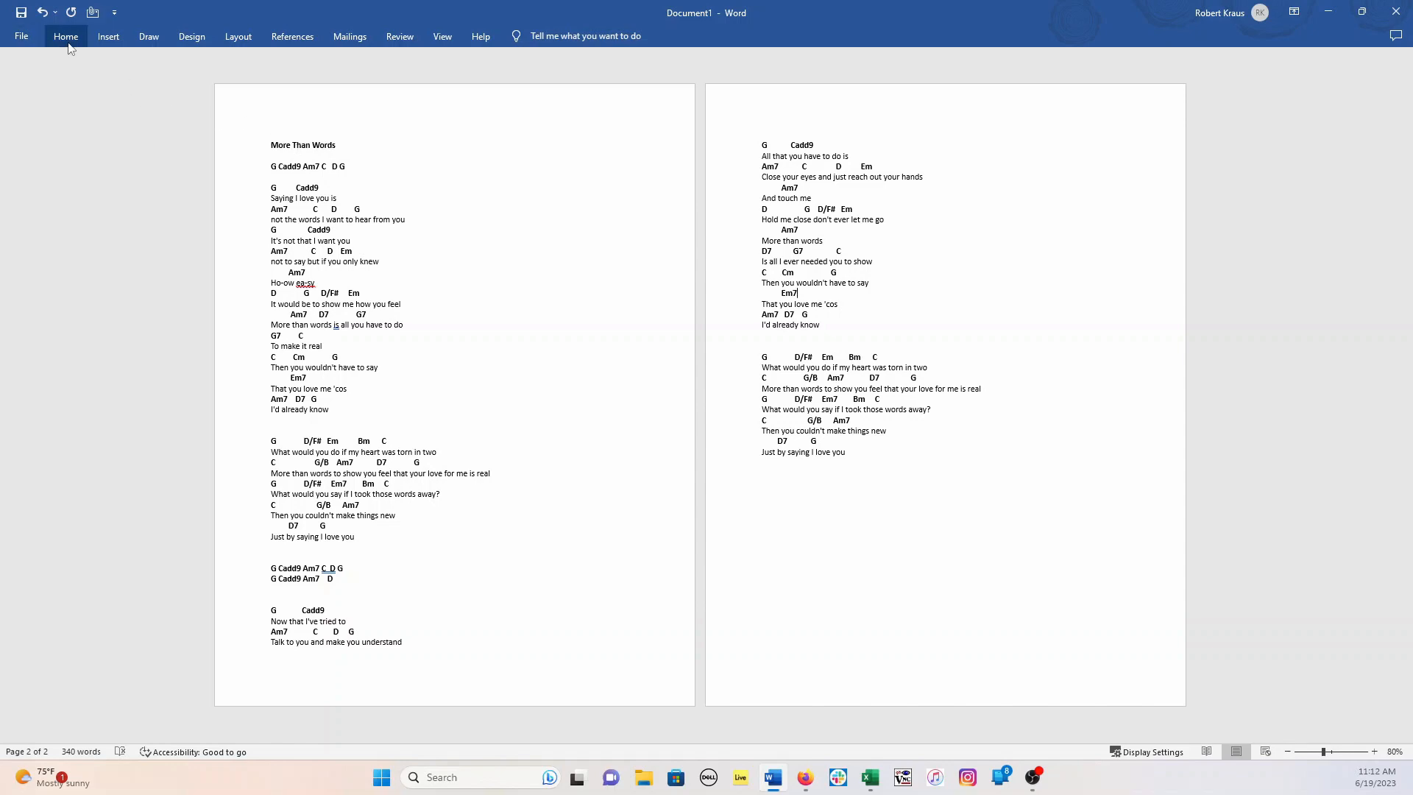
# Step: Set the page margins to the Narrow preset of 0.5" on all sides and collapse the ribbon
pyautogui.click(243, 39)
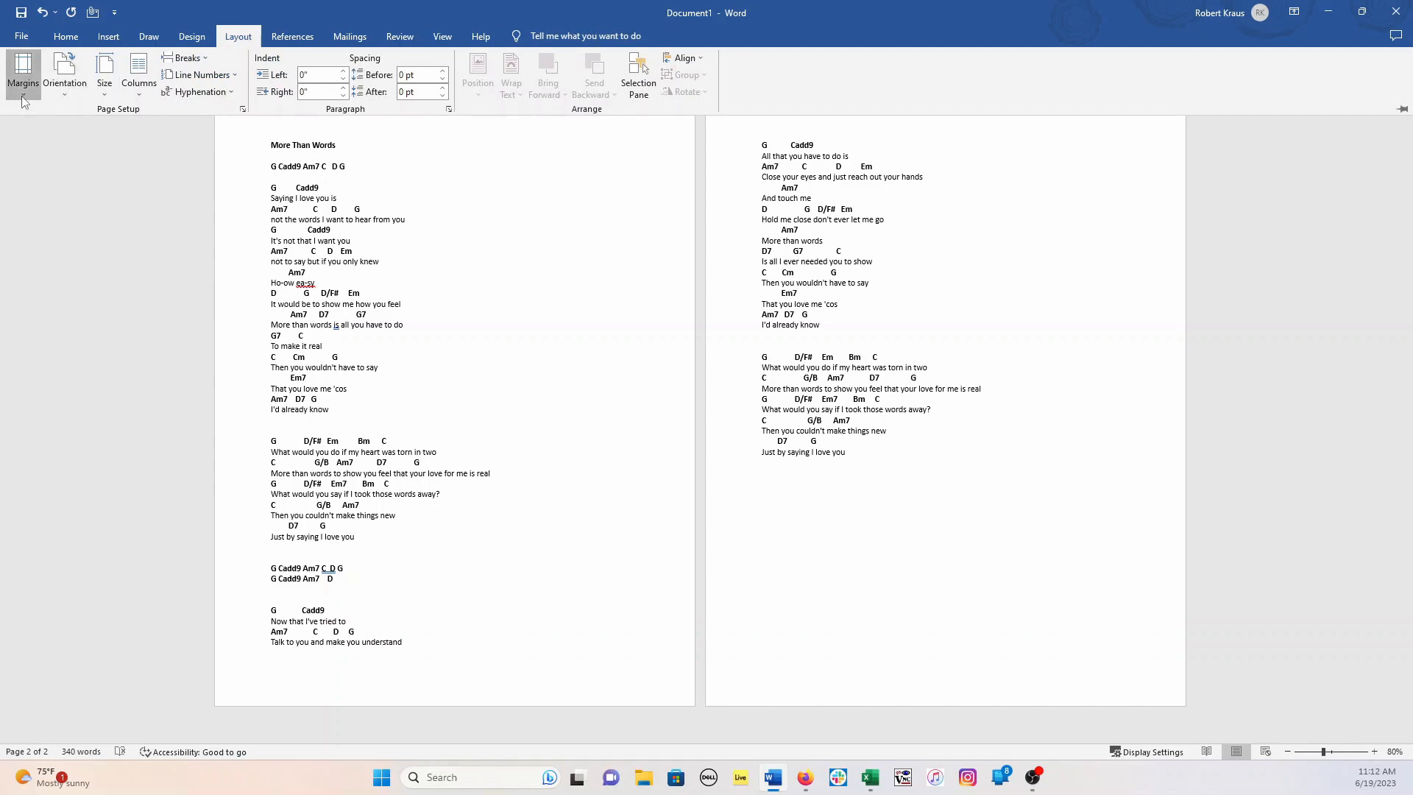
pyautogui.click(22, 73)
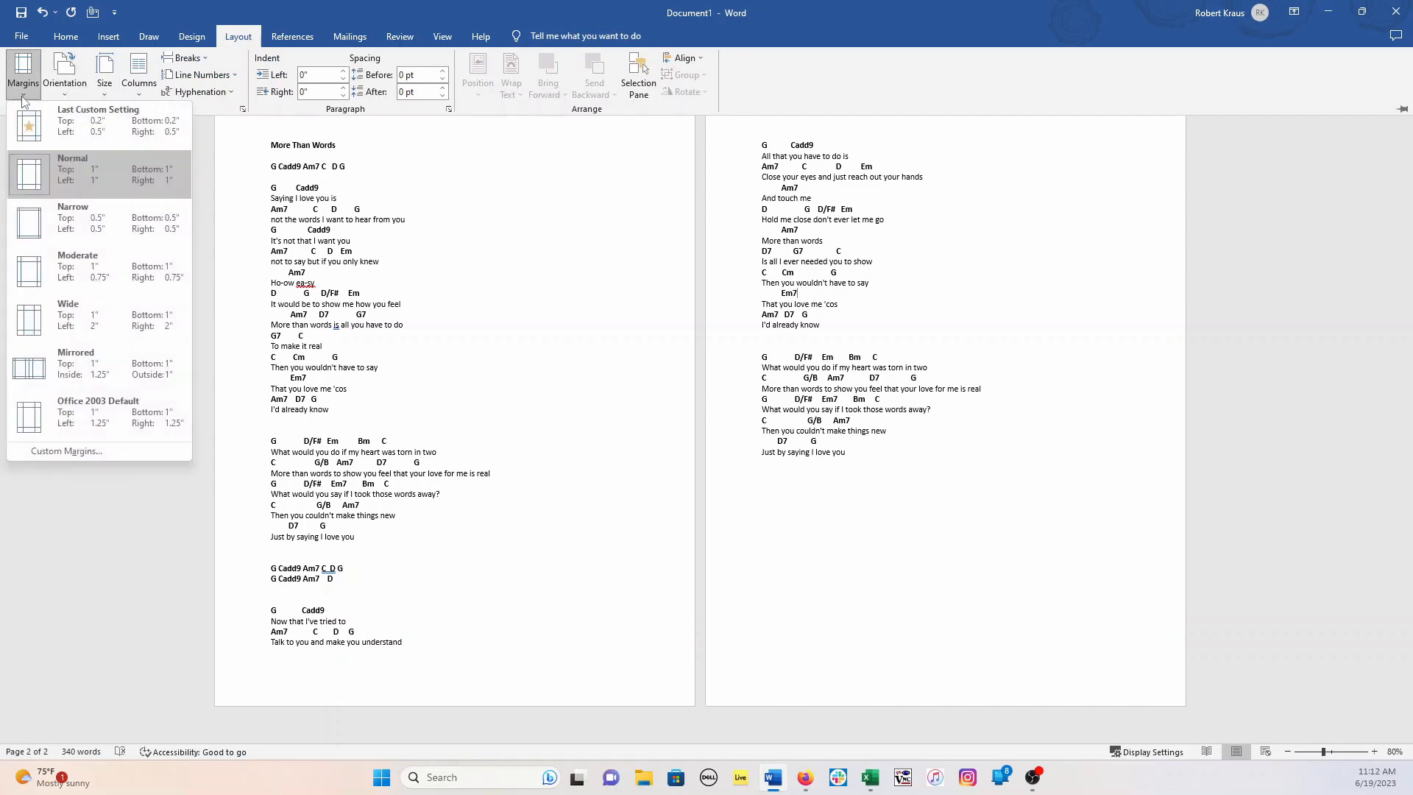
pyautogui.click(113, 222)
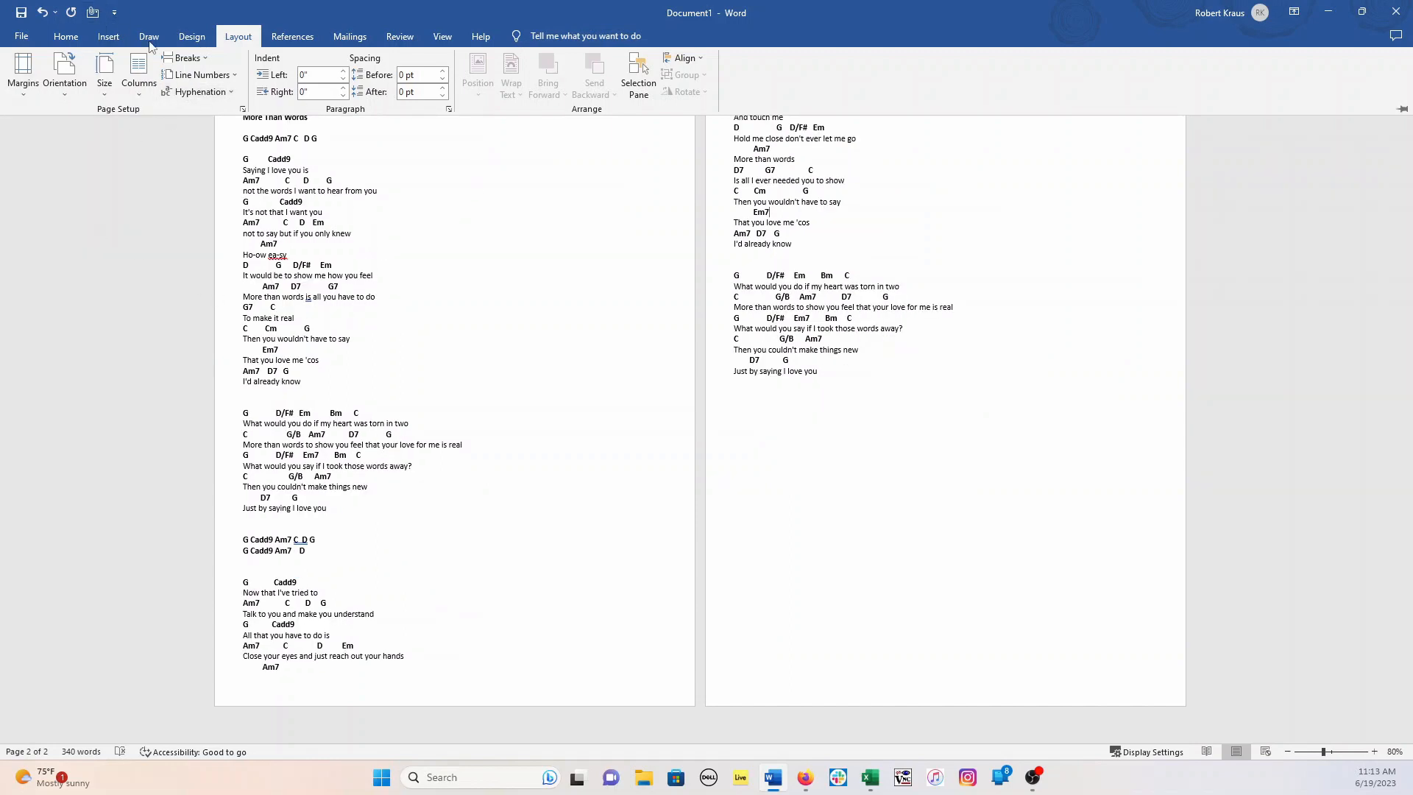
pyautogui.doubleClick(243, 37)
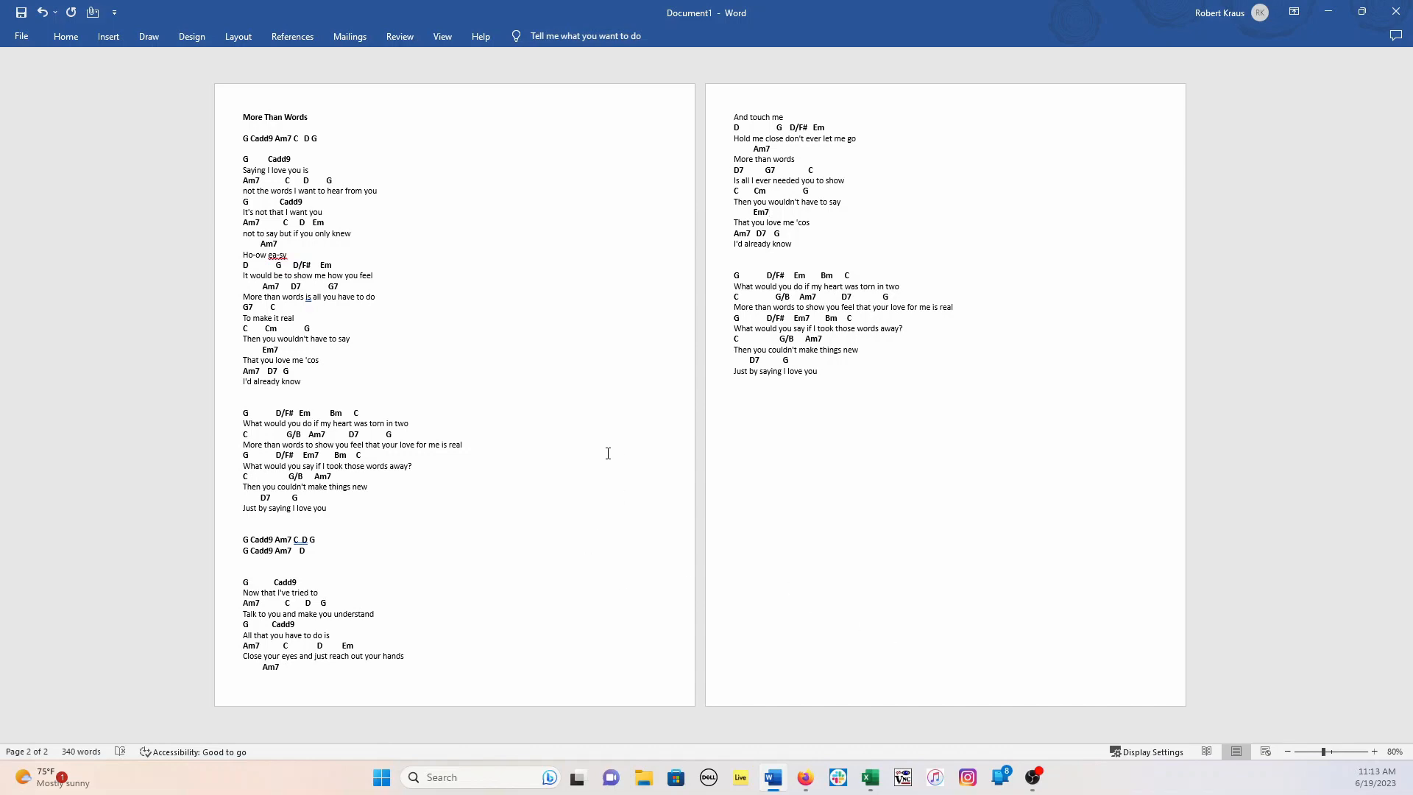
# Step: Enlarge all of the chart's text by two font-size increments, keeping the chart within two pages
pyautogui.hotkey('ctrl', 'a')
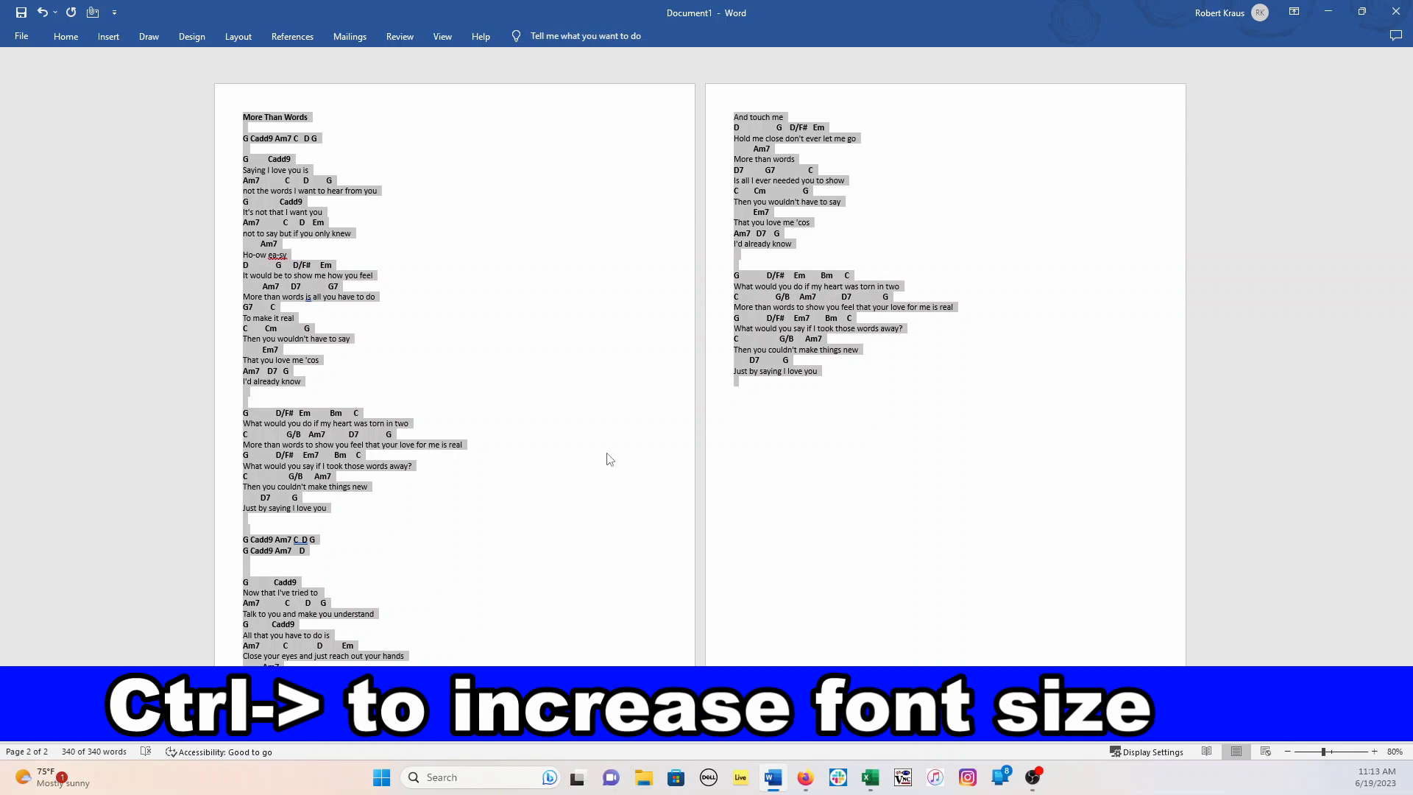
pyautogui.hotkey('ctrl', 'shift', '.')
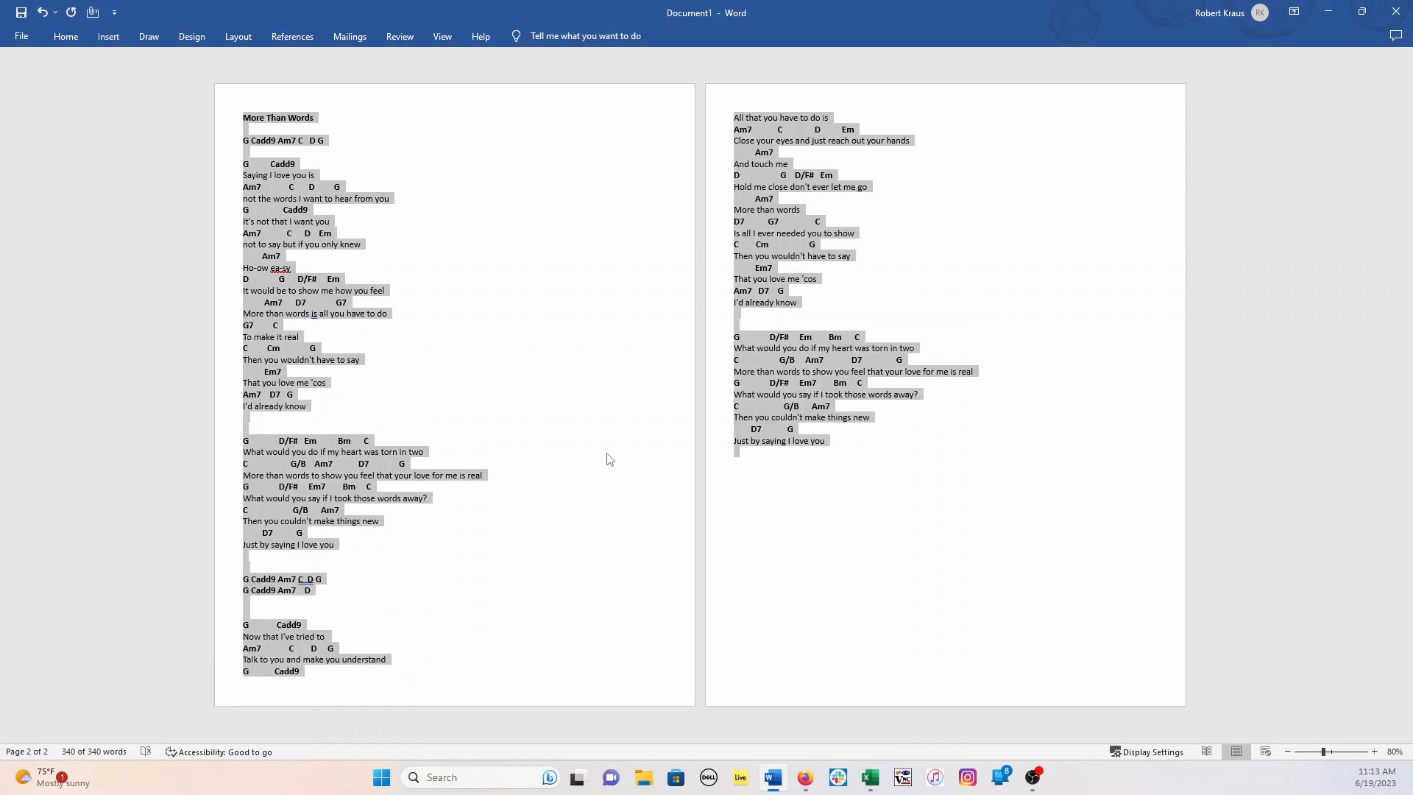
pyautogui.hotkey('ctrl', 'shift', '.')
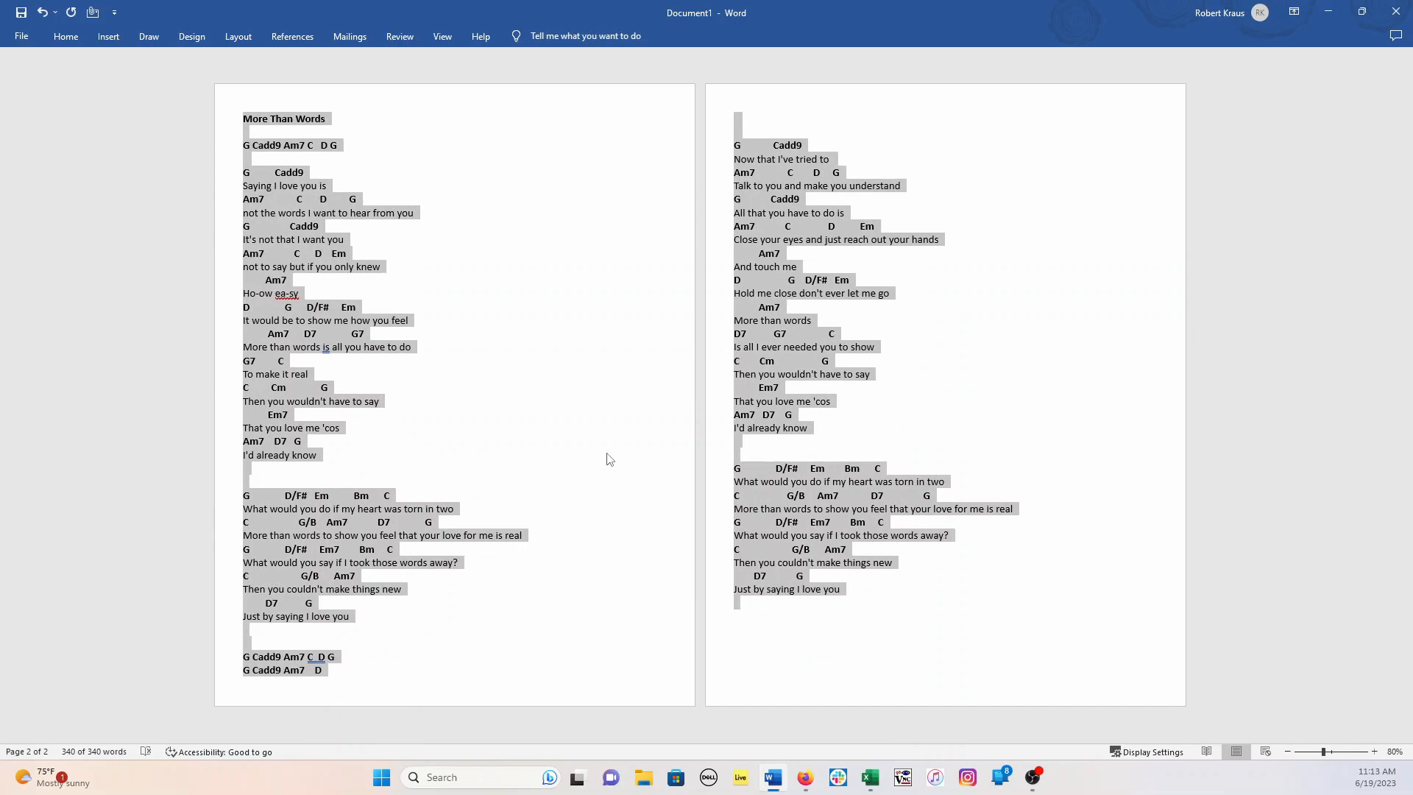
pyautogui.hotkey('ctrl', 'shift', '.')
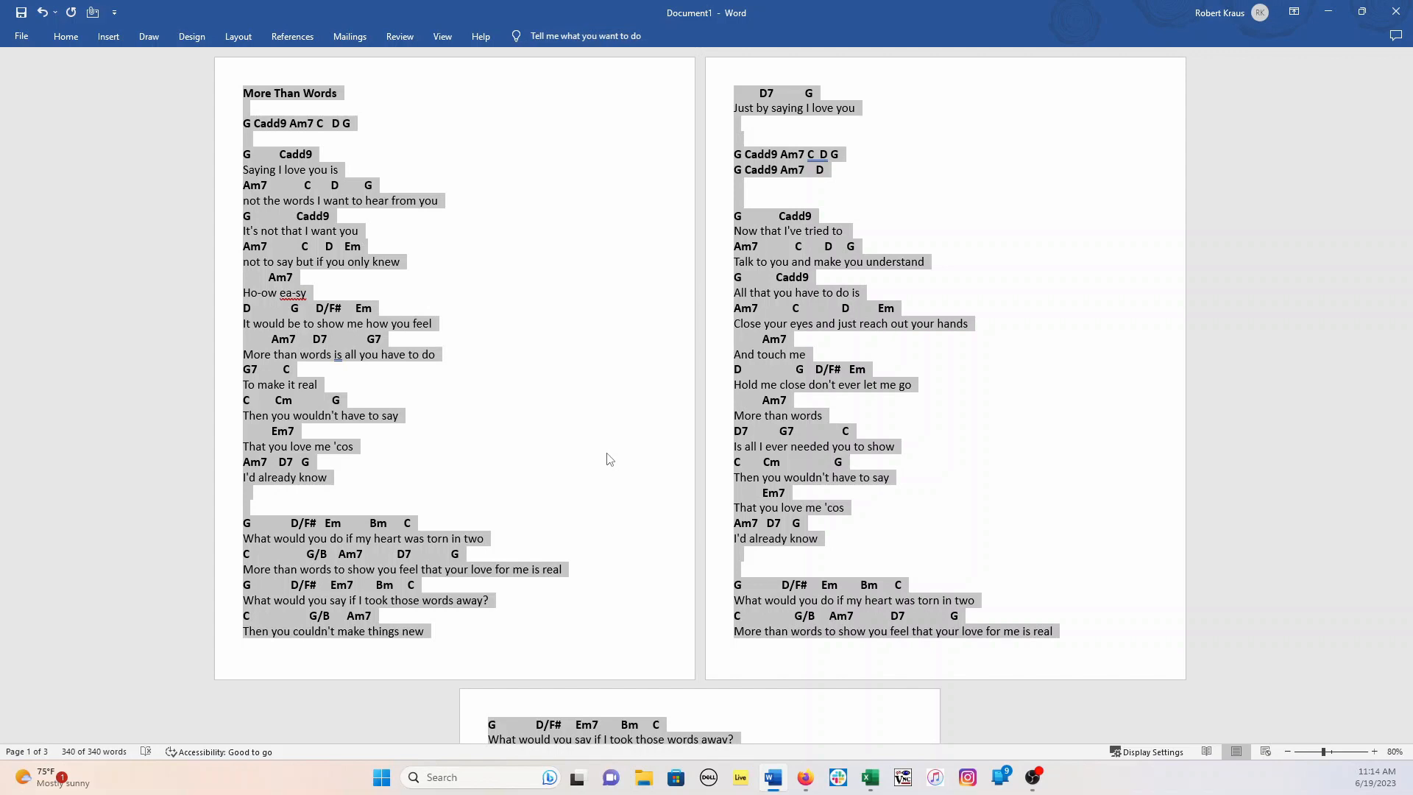
pyautogui.hotkey('ctrl', 'shift', ',')
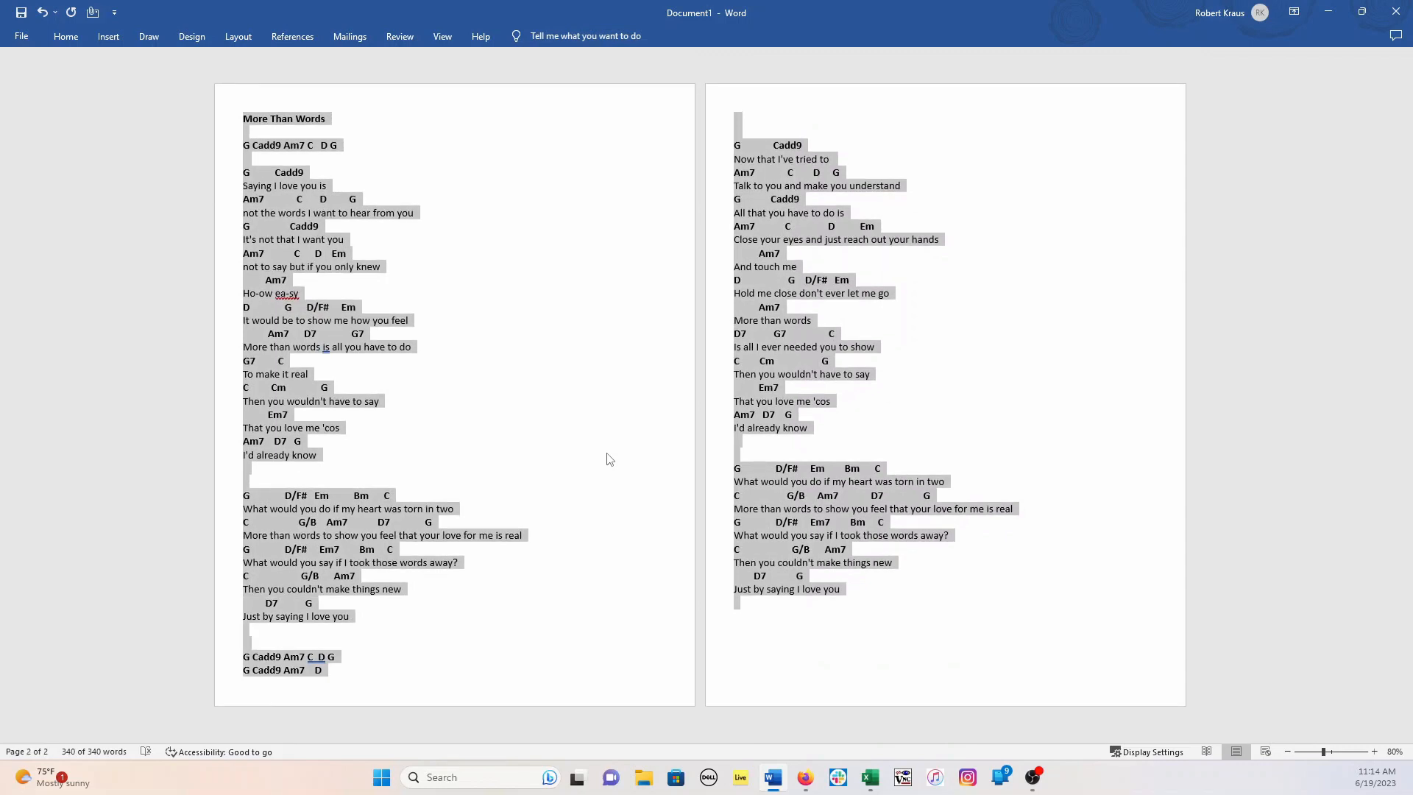
pyautogui.click(466, 407)
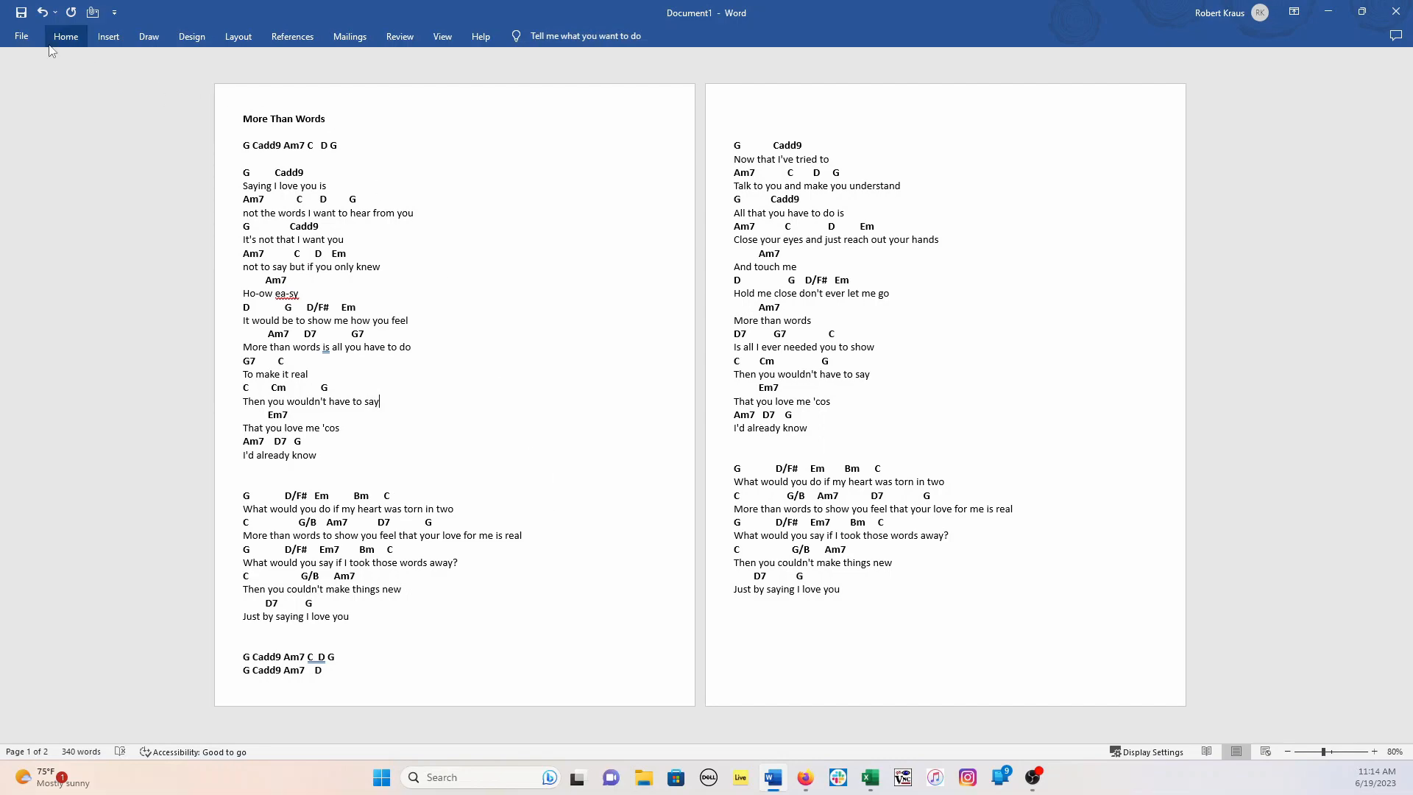
# Step: Save the chart as More Than Words.docx in the Google Drive Charts folder, replacing the existing file
pyautogui.click(21, 36)
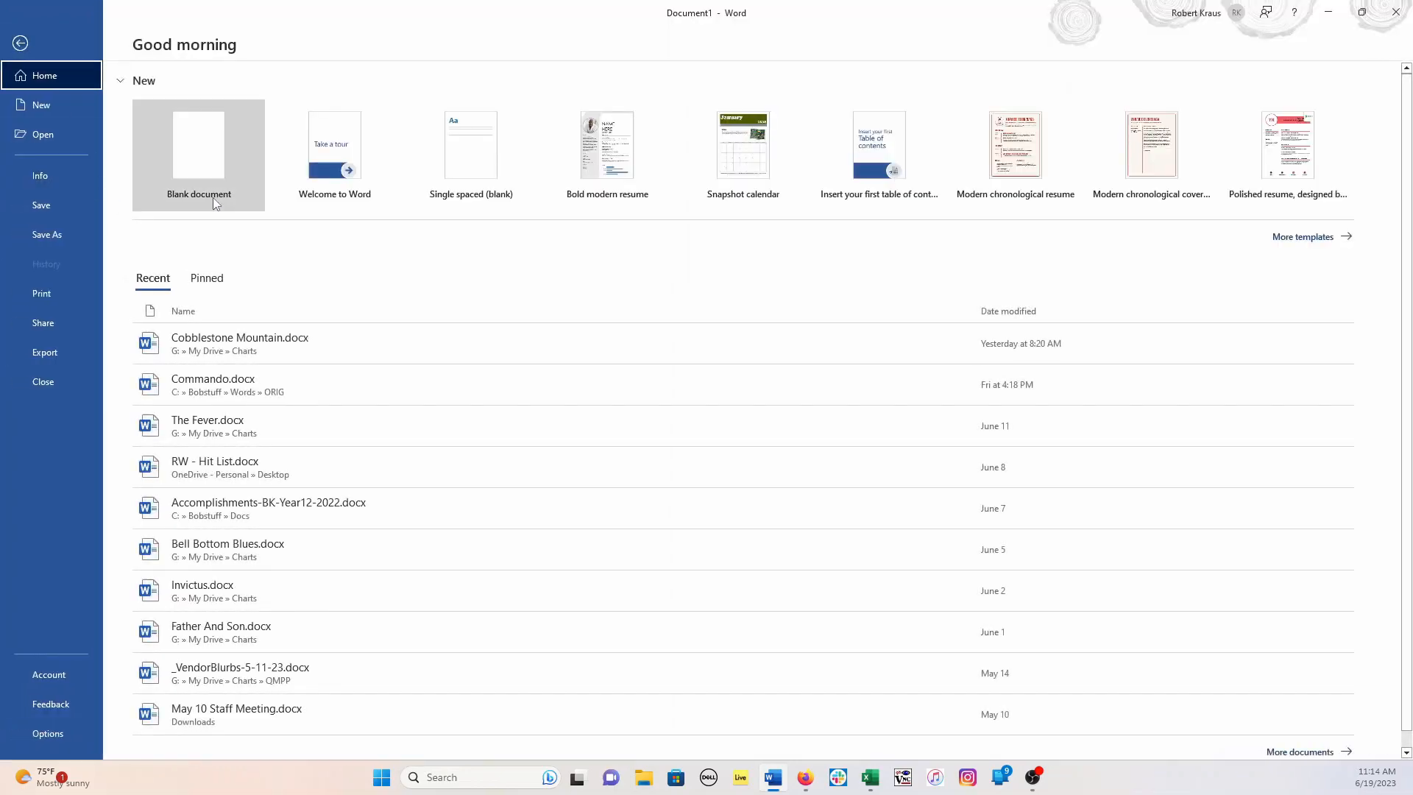
pyautogui.click(43, 205)
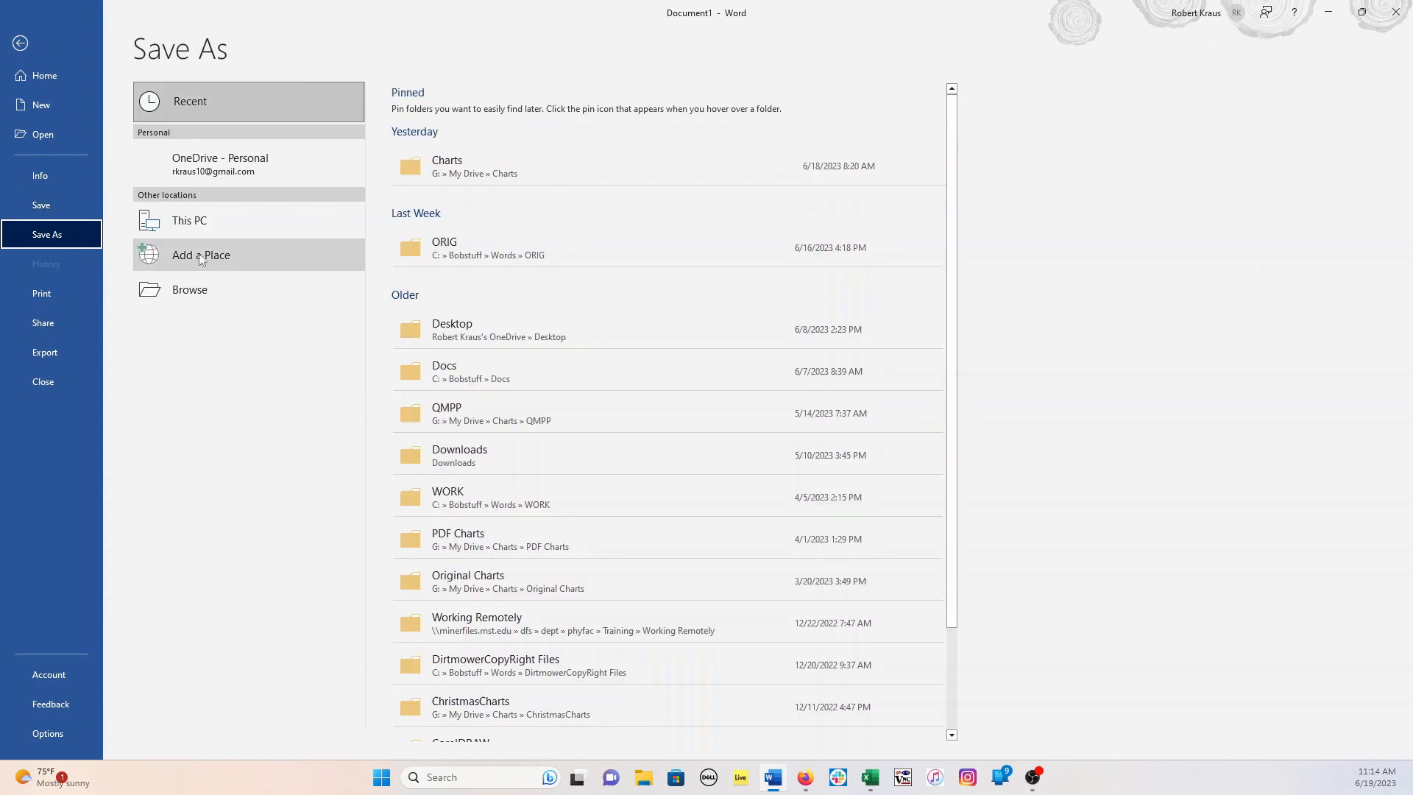
pyautogui.click(475, 166)
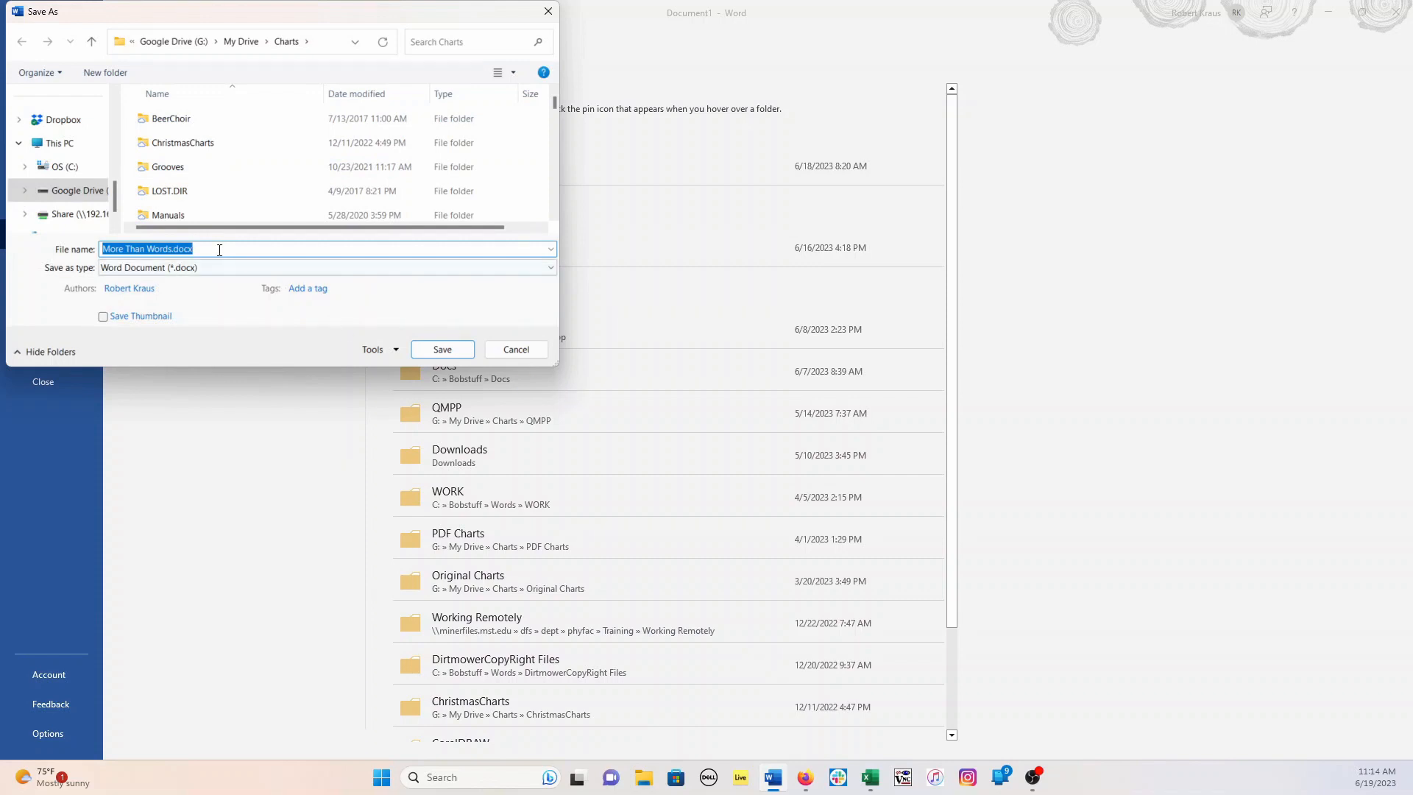
pyautogui.click(442, 352)
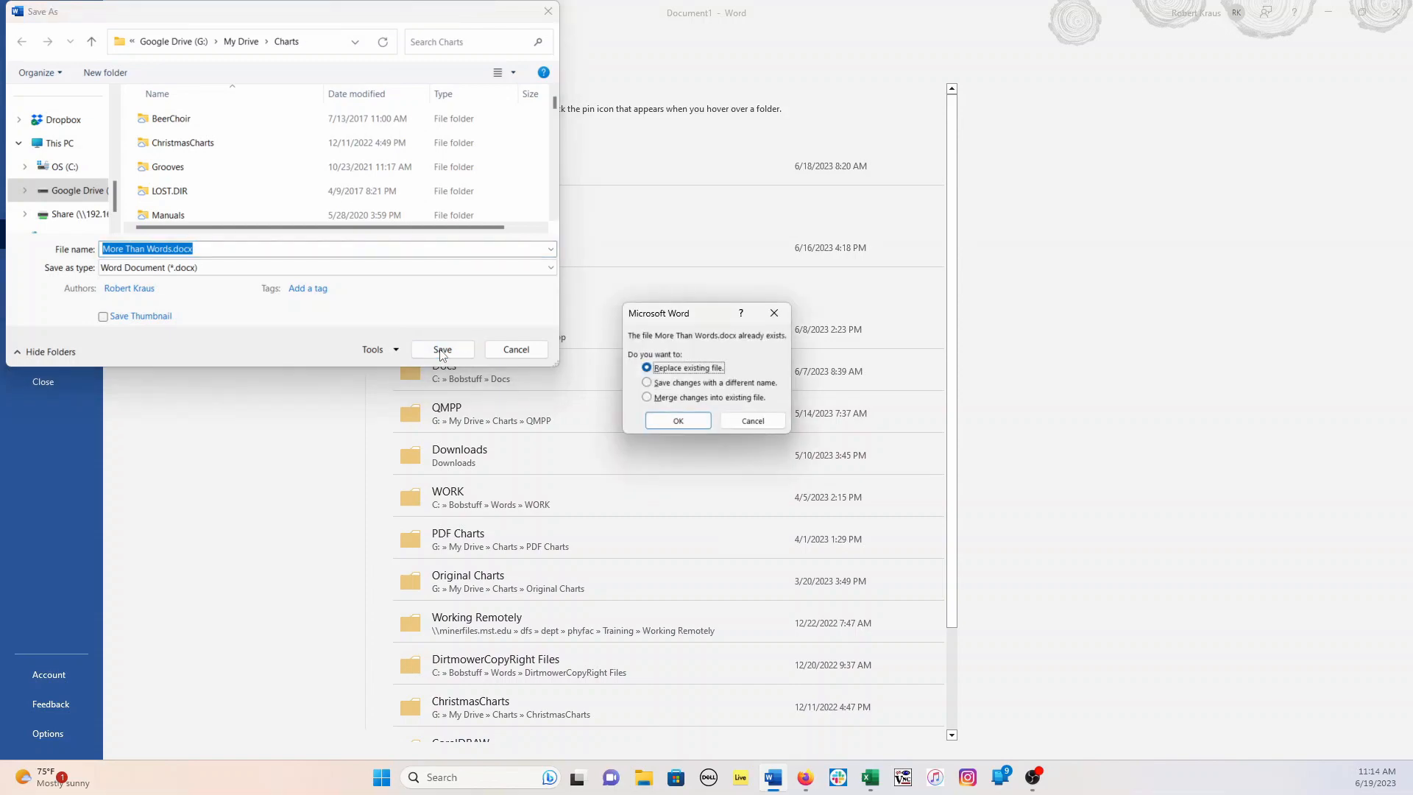
pyautogui.click(677, 421)
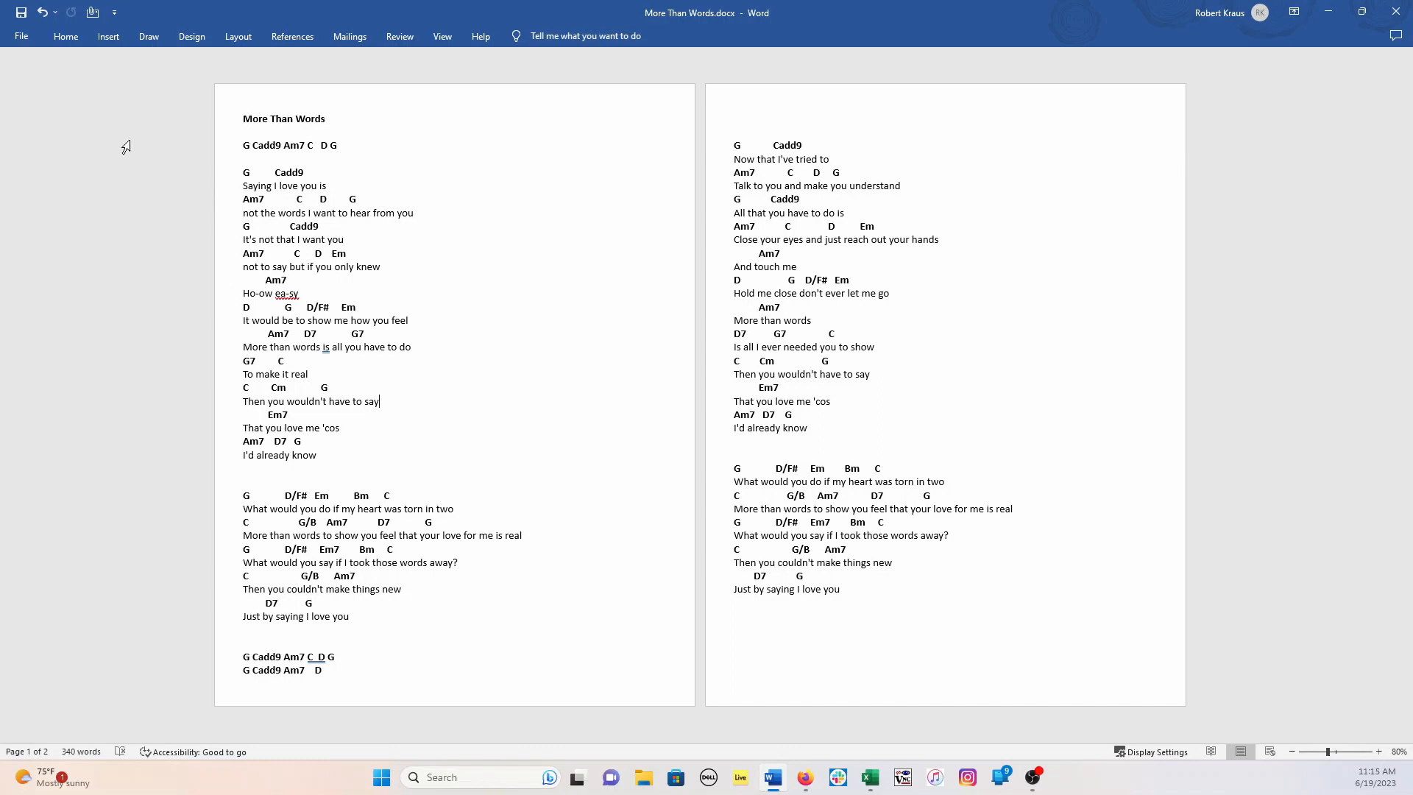
# Step: Save the chart as the PDF file More Than Words.pdf in the PDF Charts folder inside Charts
pyautogui.click(21, 38)
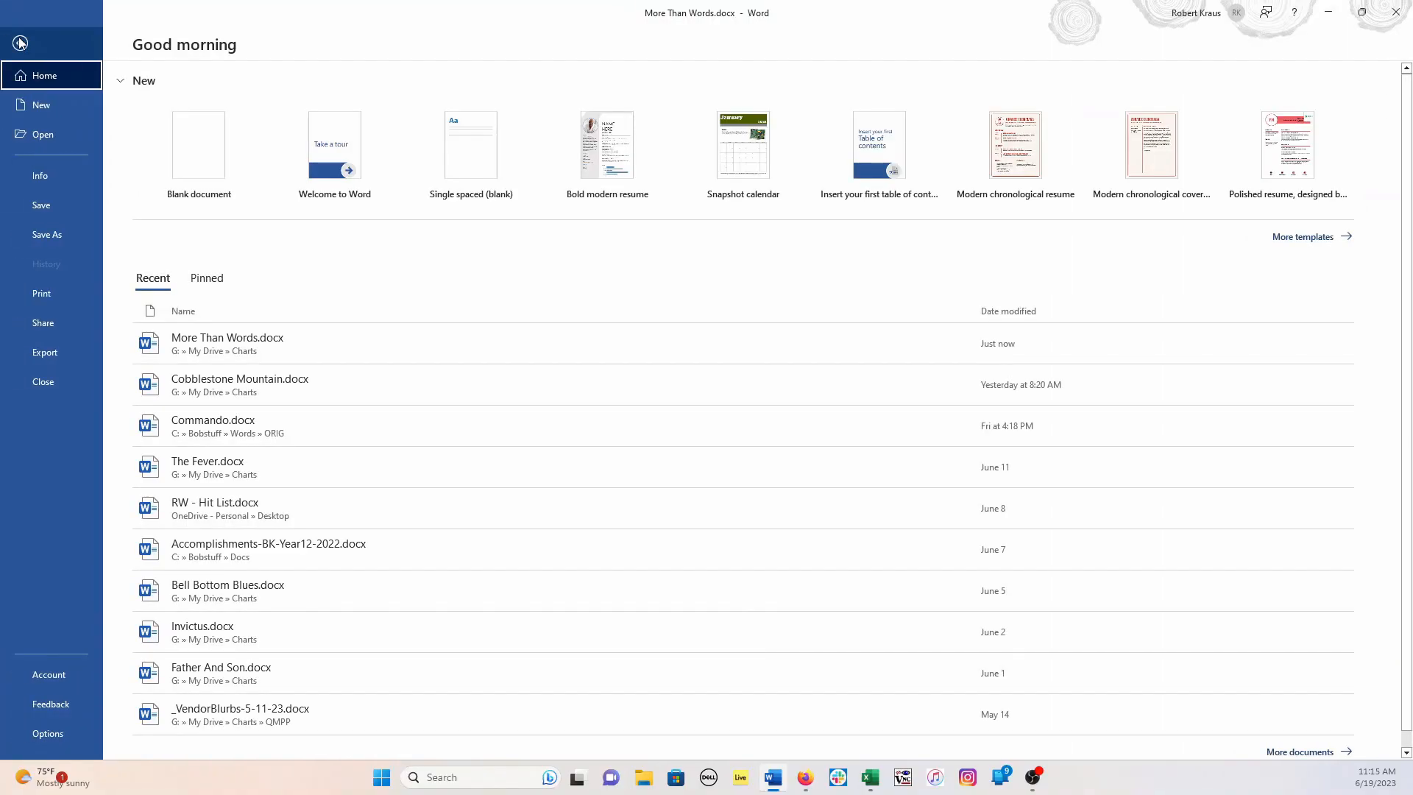
pyautogui.click(47, 237)
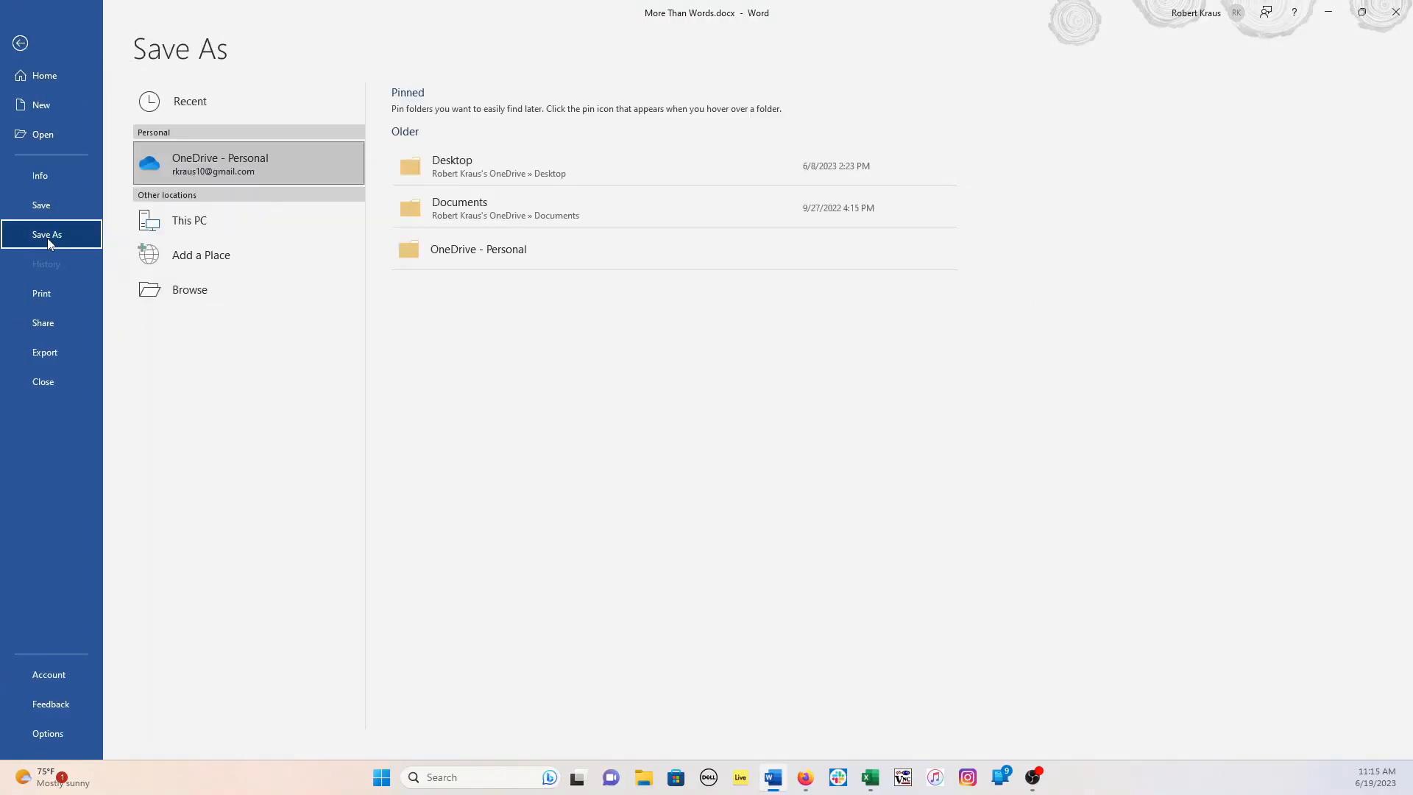
pyautogui.click(189, 291)
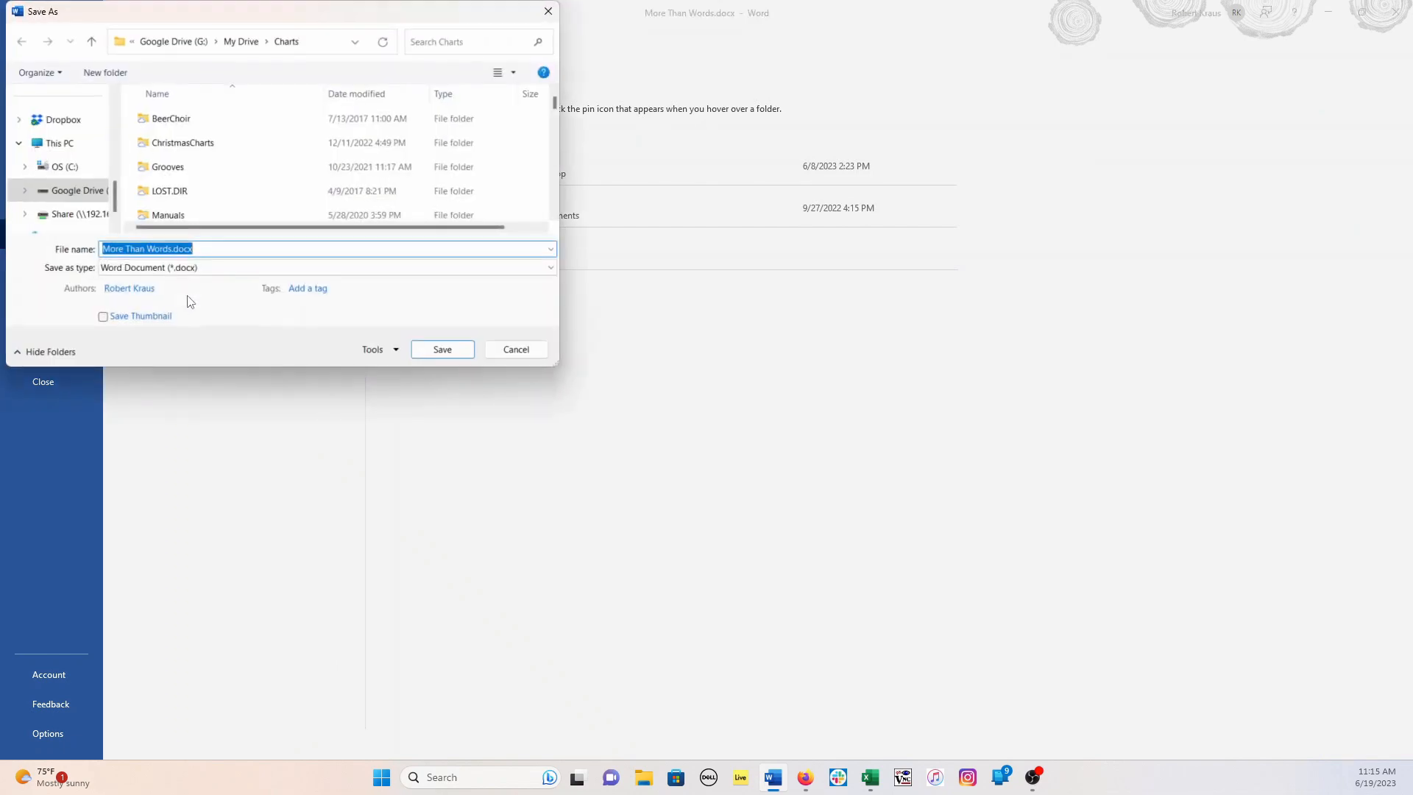
pyautogui.scroll(-2, 218, 126)
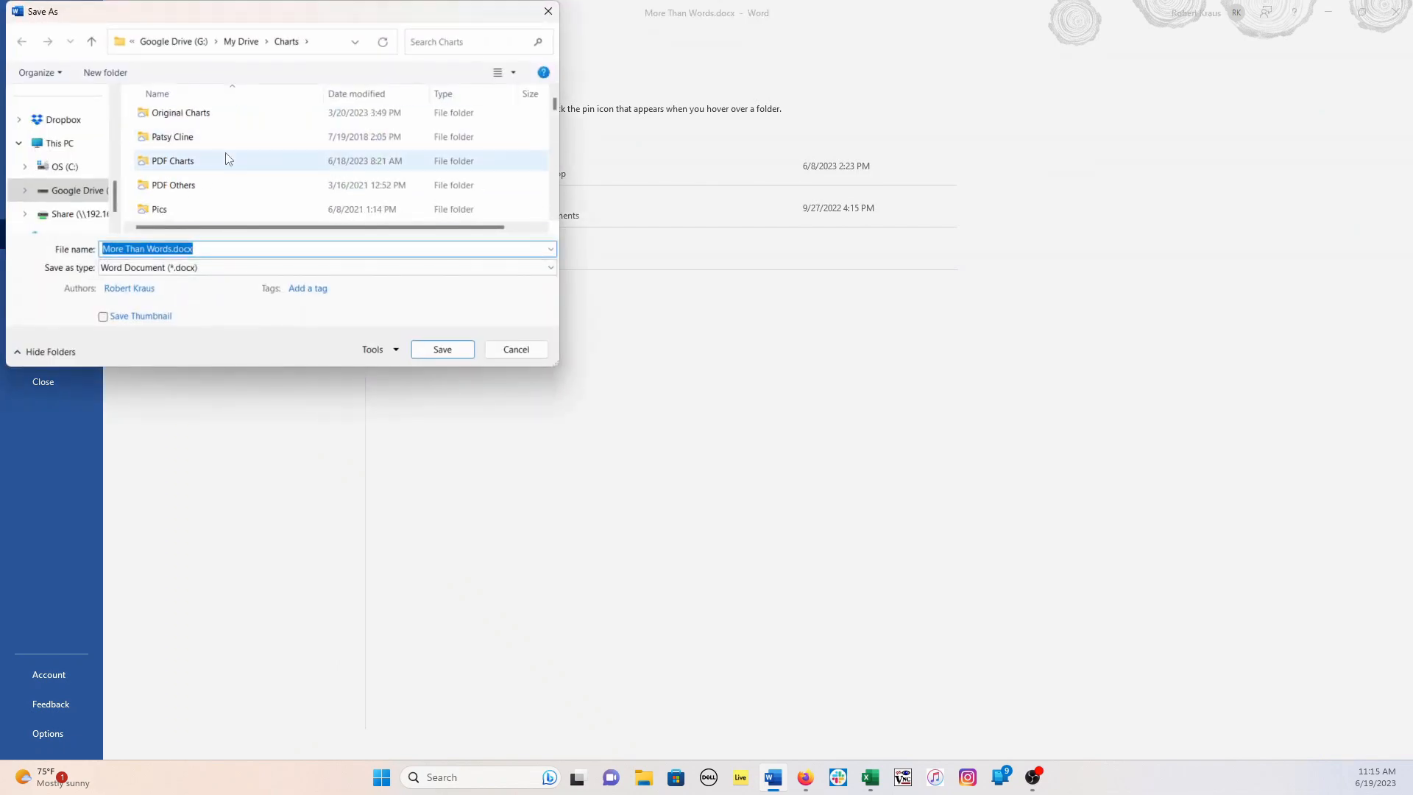
pyautogui.click(193, 163)
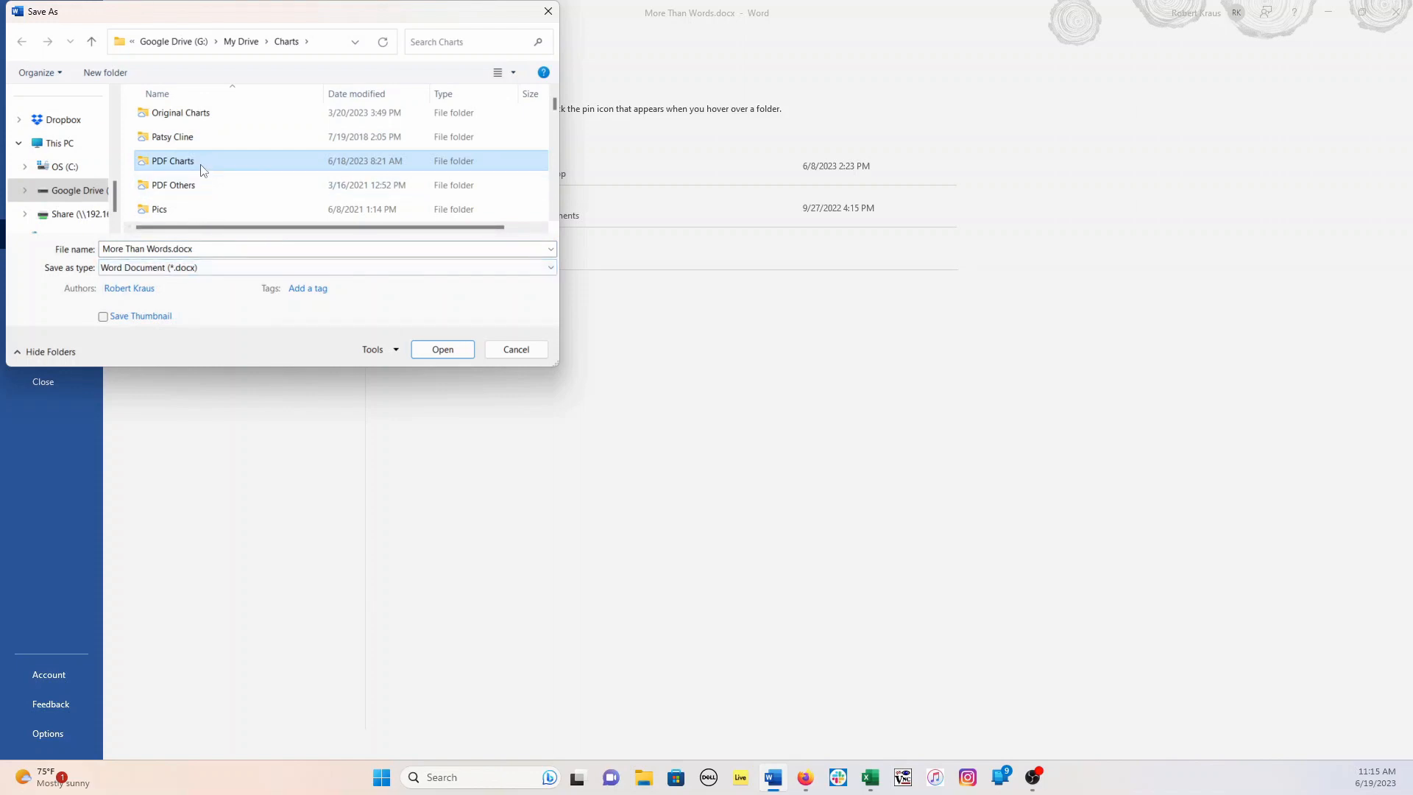
pyautogui.doubleClick(204, 169)
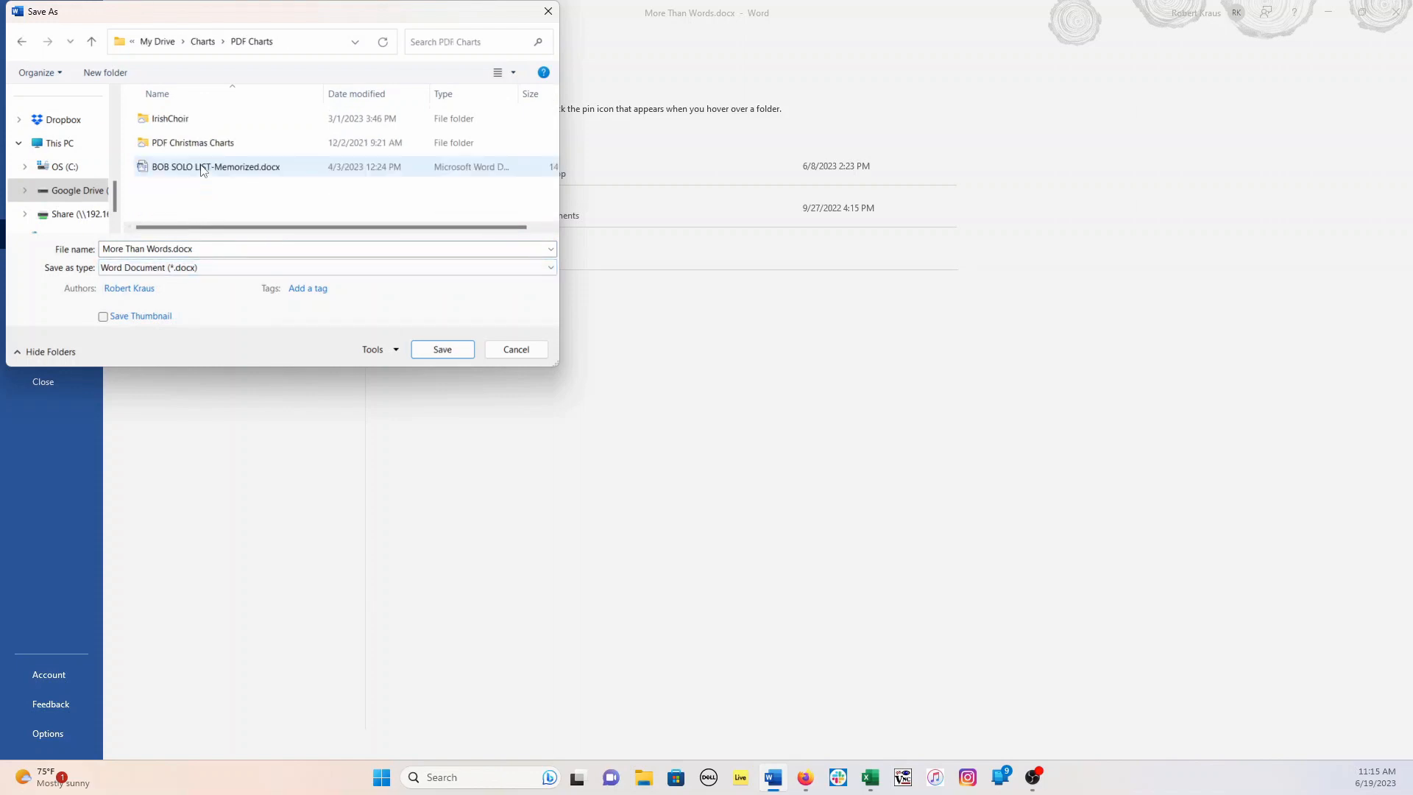
pyautogui.click(196, 270)
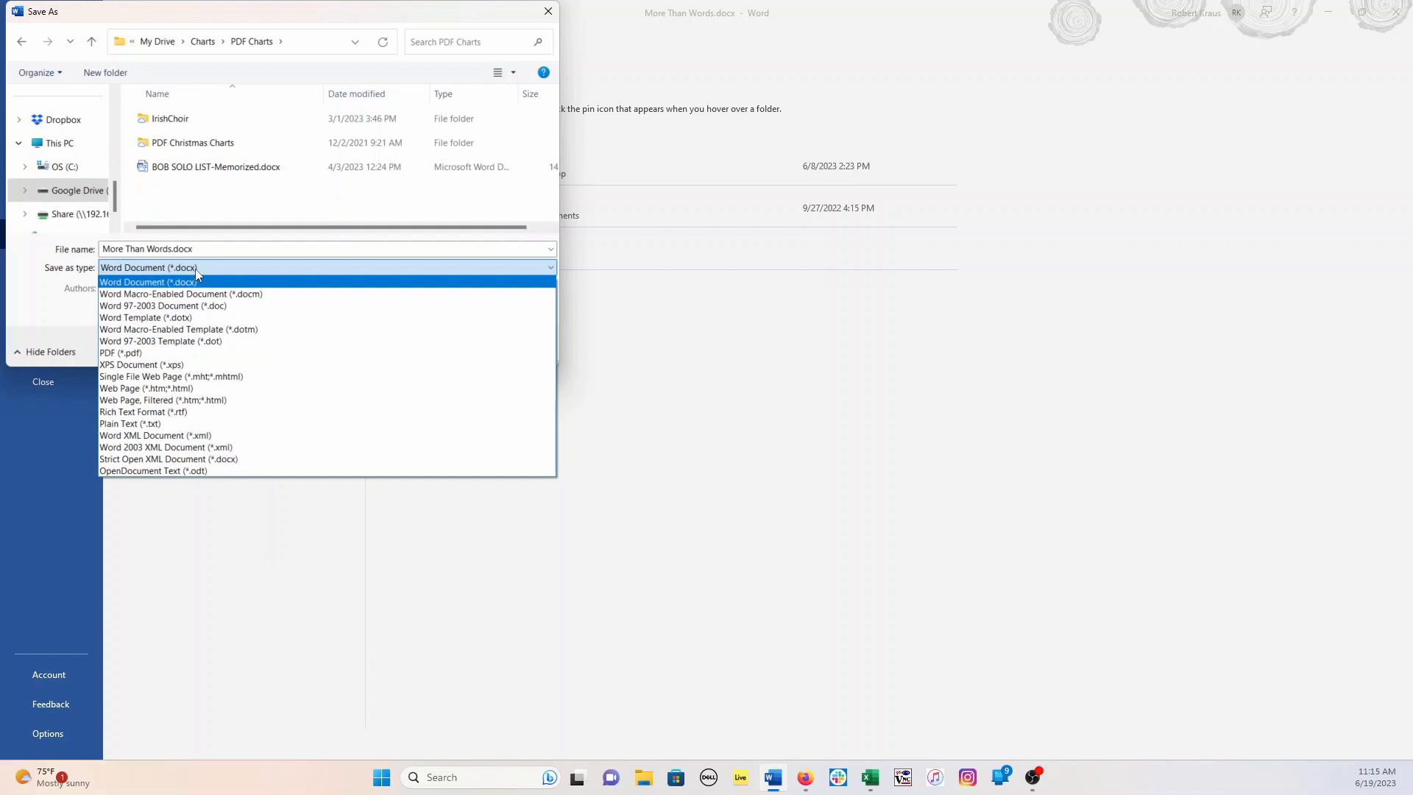
pyautogui.click(159, 348)
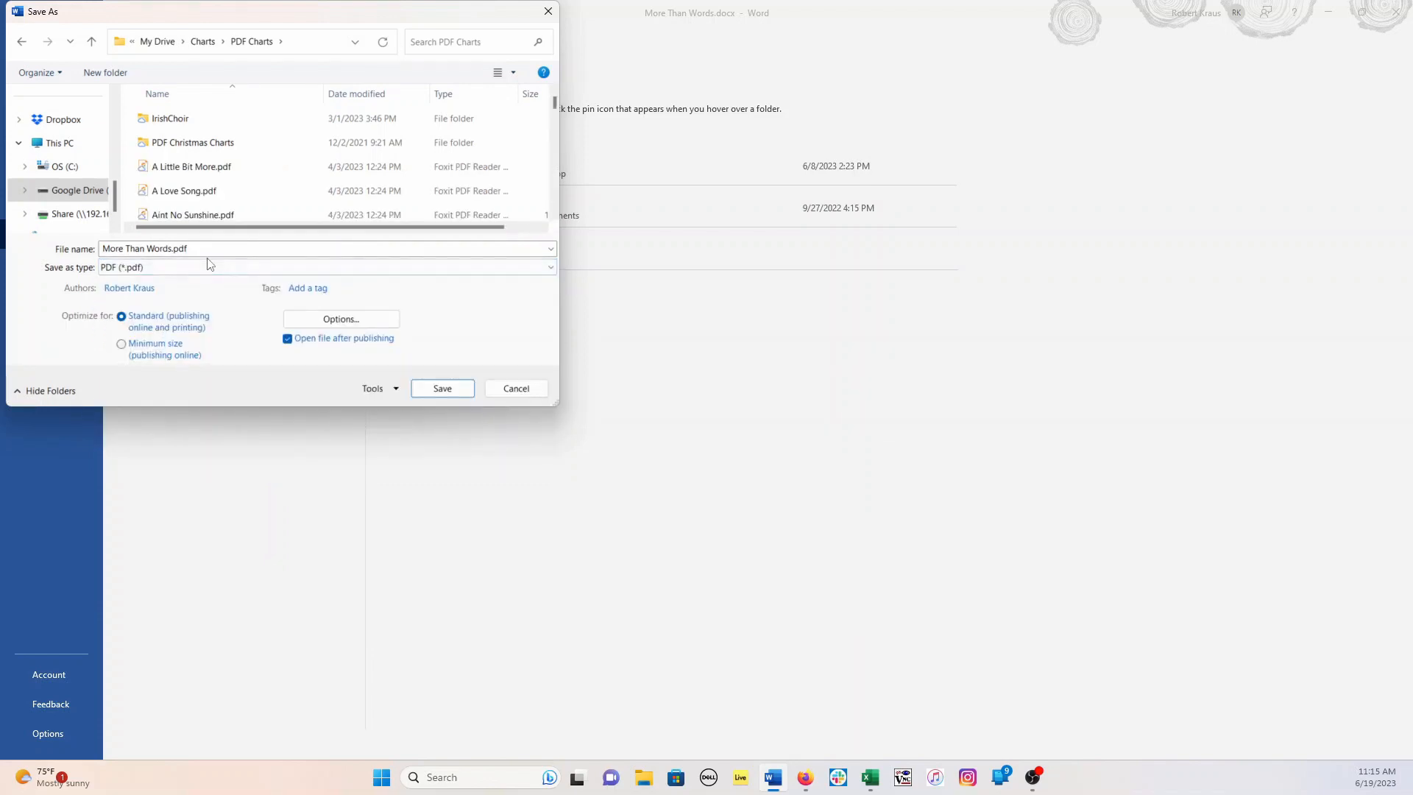
pyautogui.click(442, 388)
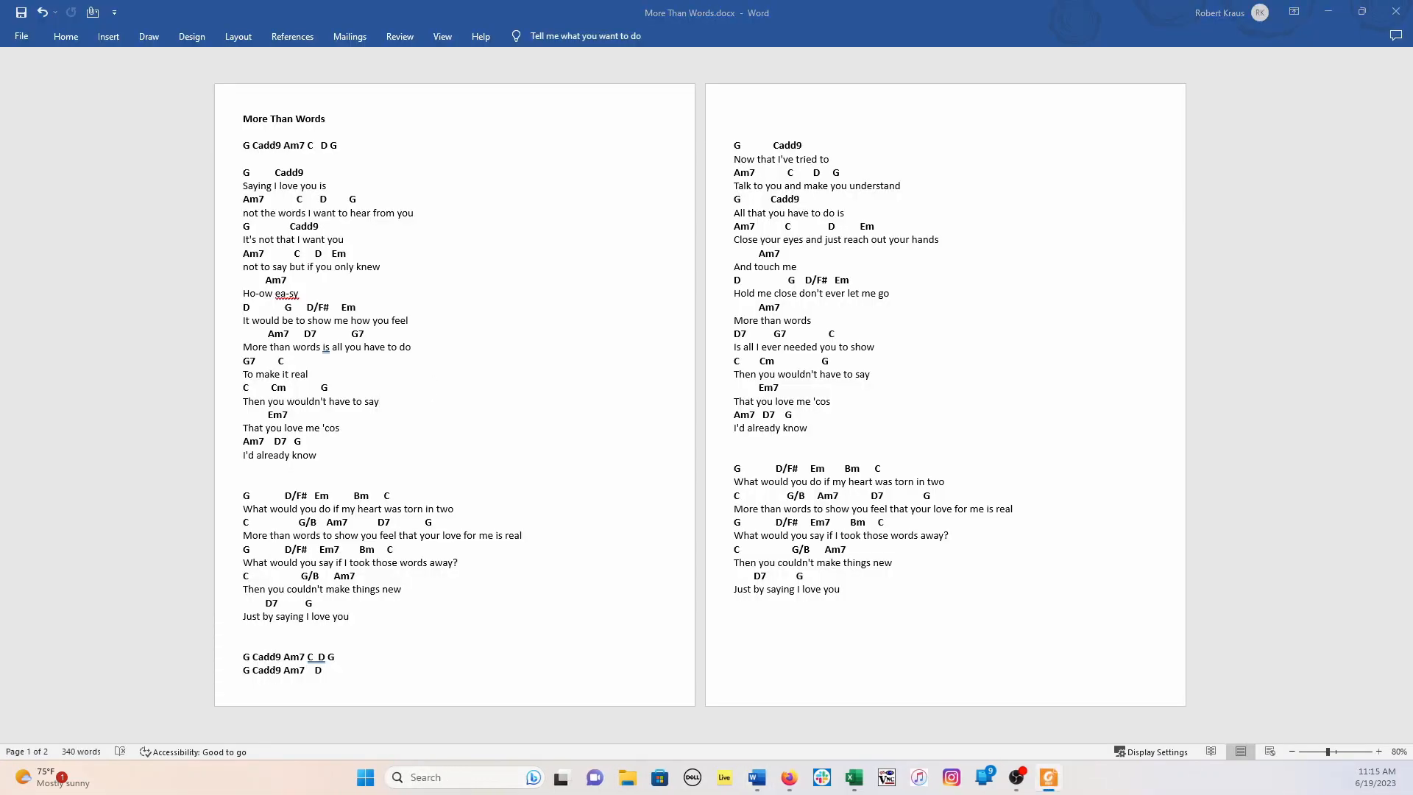
pyautogui.moveTo(929, 793); pyautogui.dragTo(761, 1)
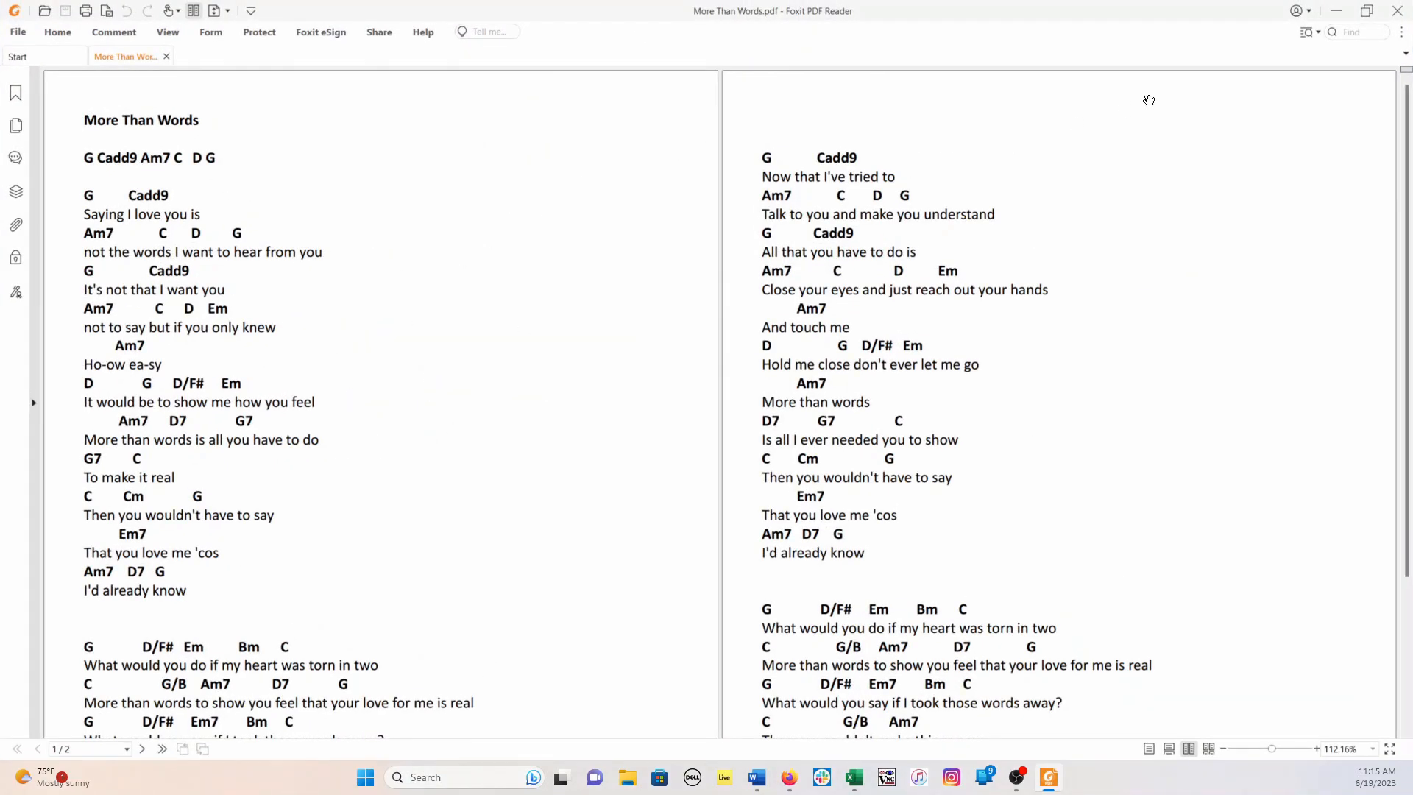
# Step: Close the published PDF and the Word document
pyautogui.click(1400, 11)
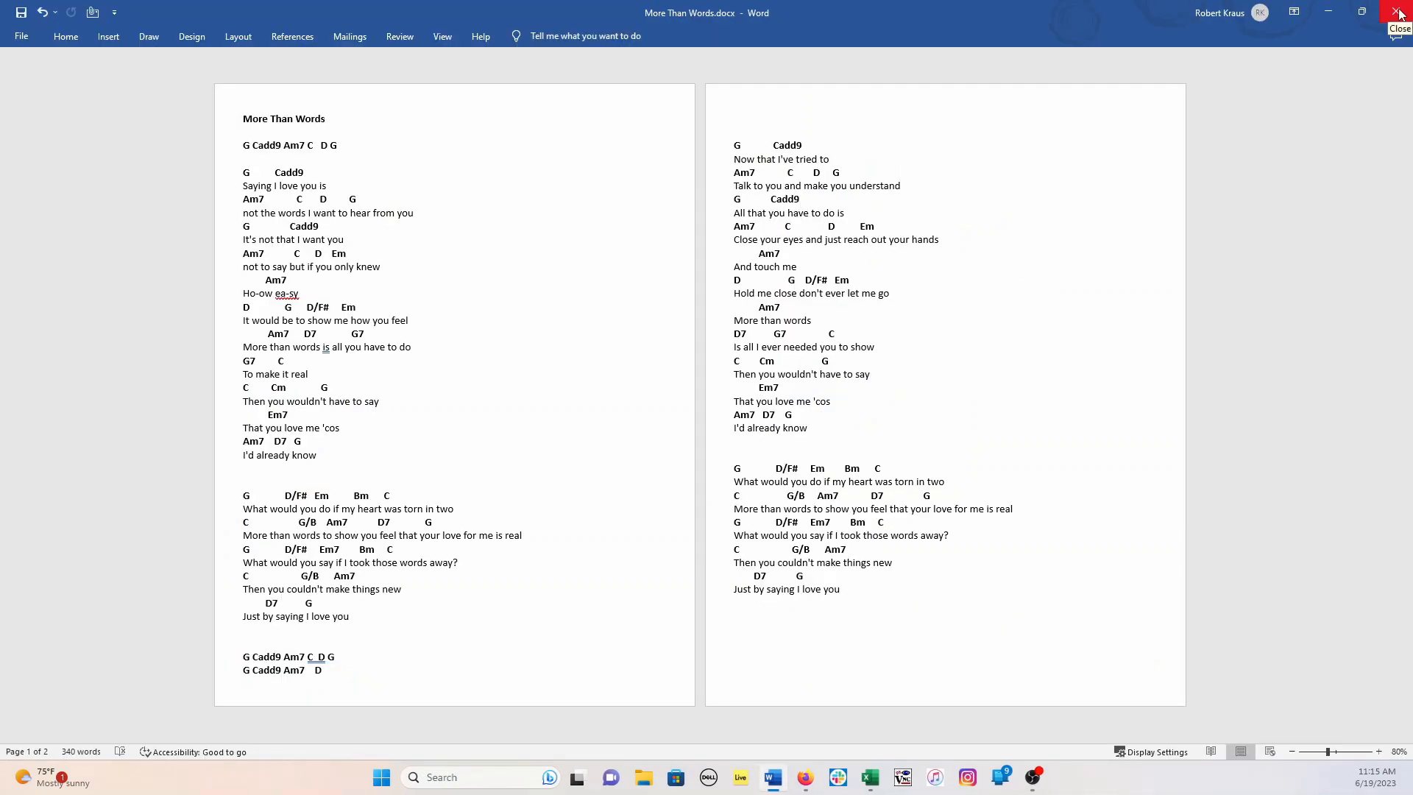
pyautogui.click(1400, 11)
pyautogui.click(710, 415)
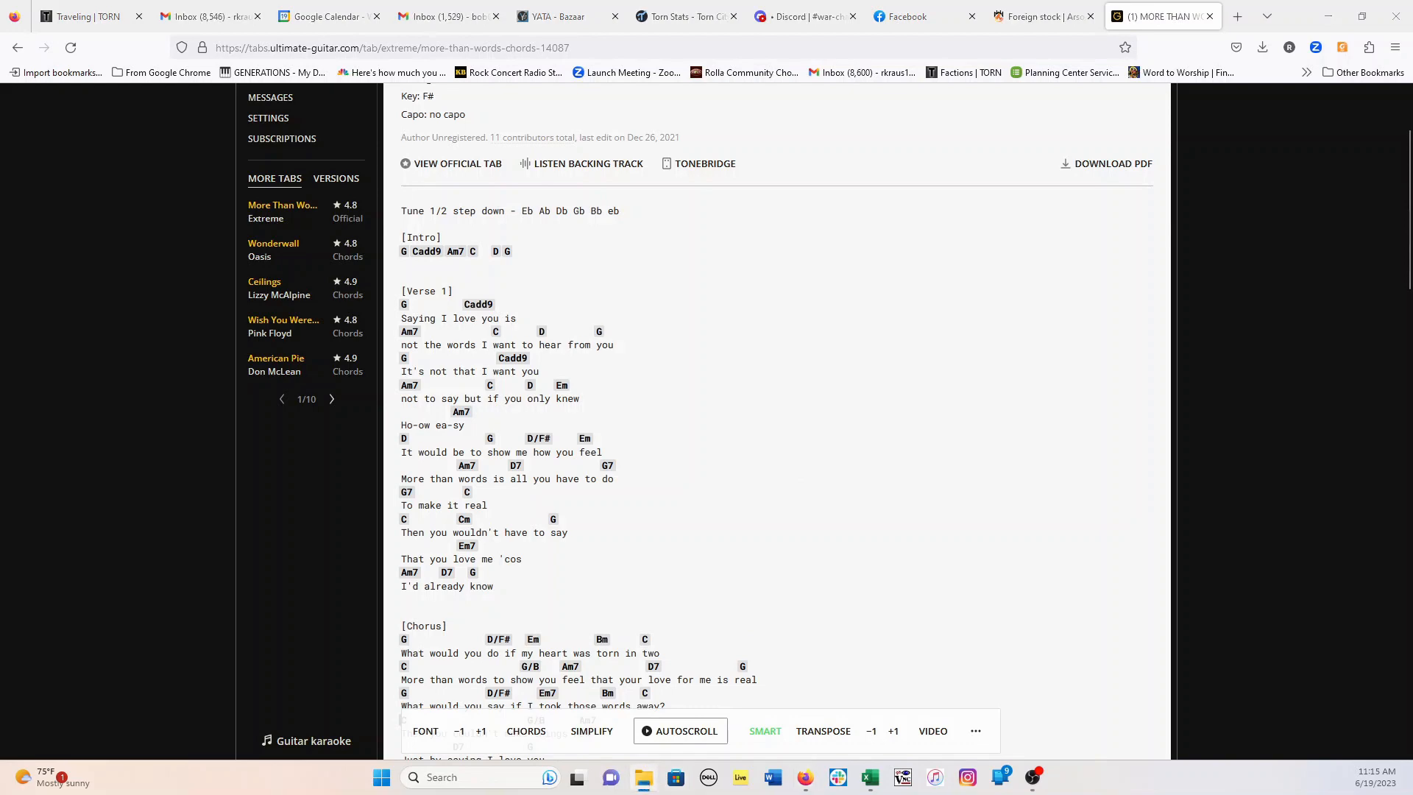
# Step: Switch to File Explorer and browse the Charts folder in My Drive on Google Drive (G:)
pyautogui.click(644, 777)
pyautogui.moveTo(596, 526); pyautogui.dragTo(682, 111)
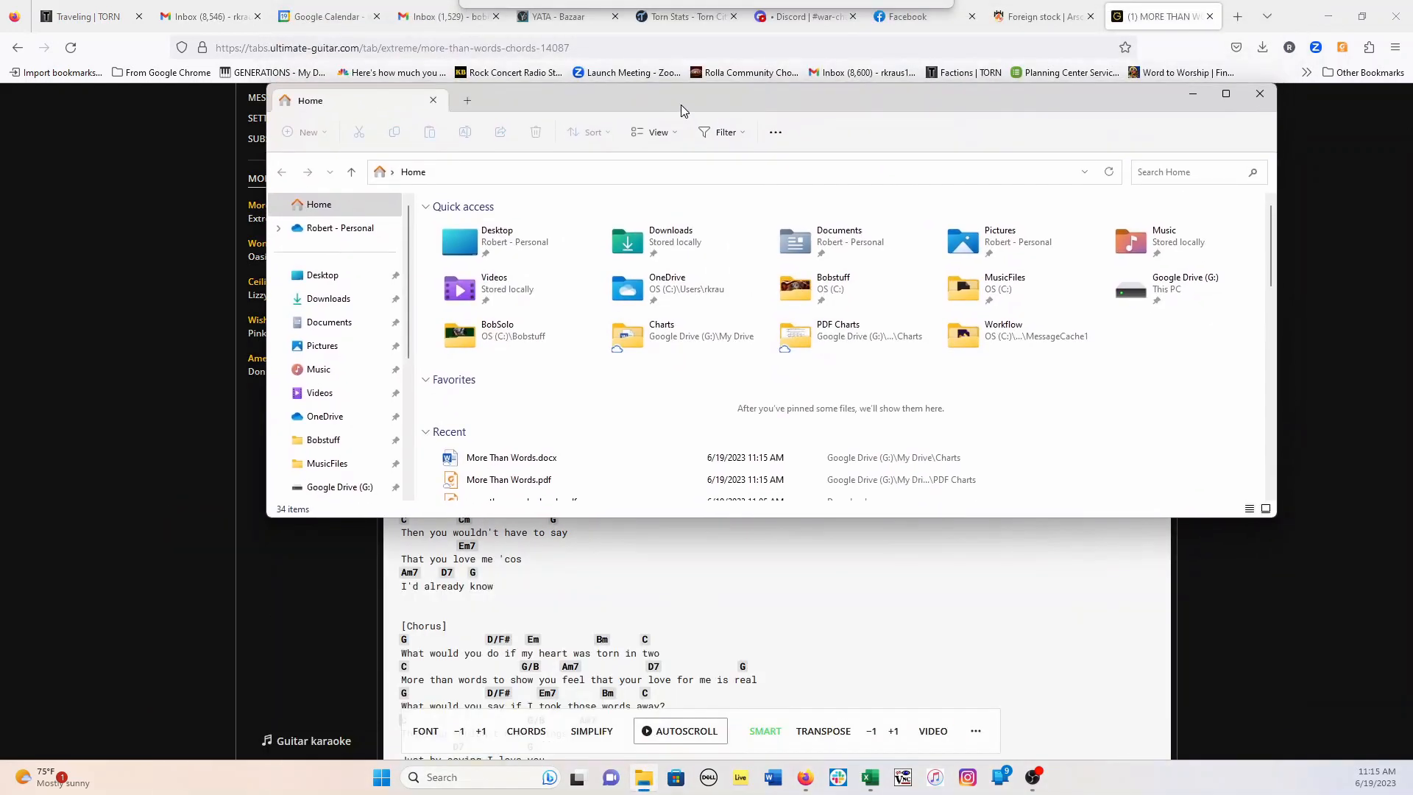
pyautogui.scroll(-1, 345, 434)
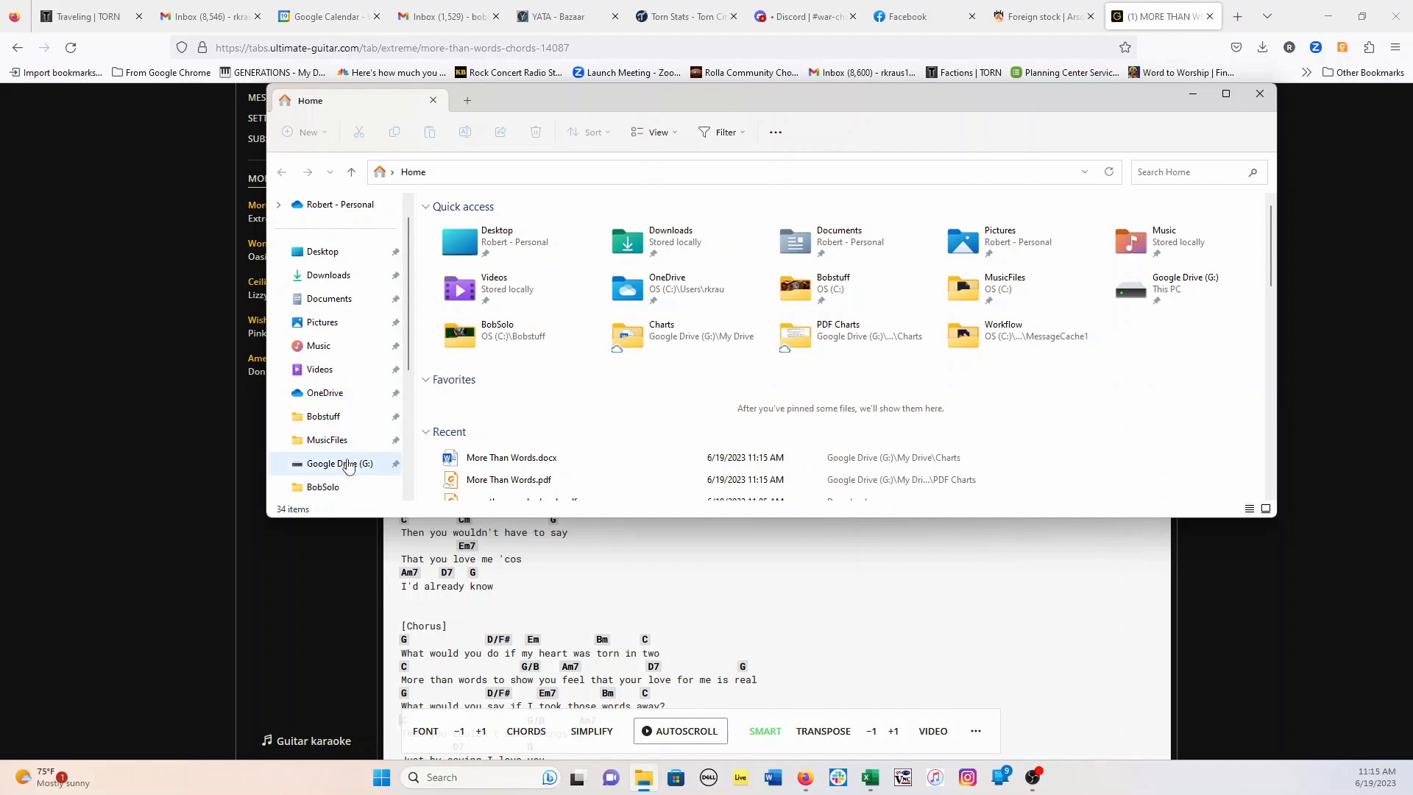
pyautogui.click(347, 463)
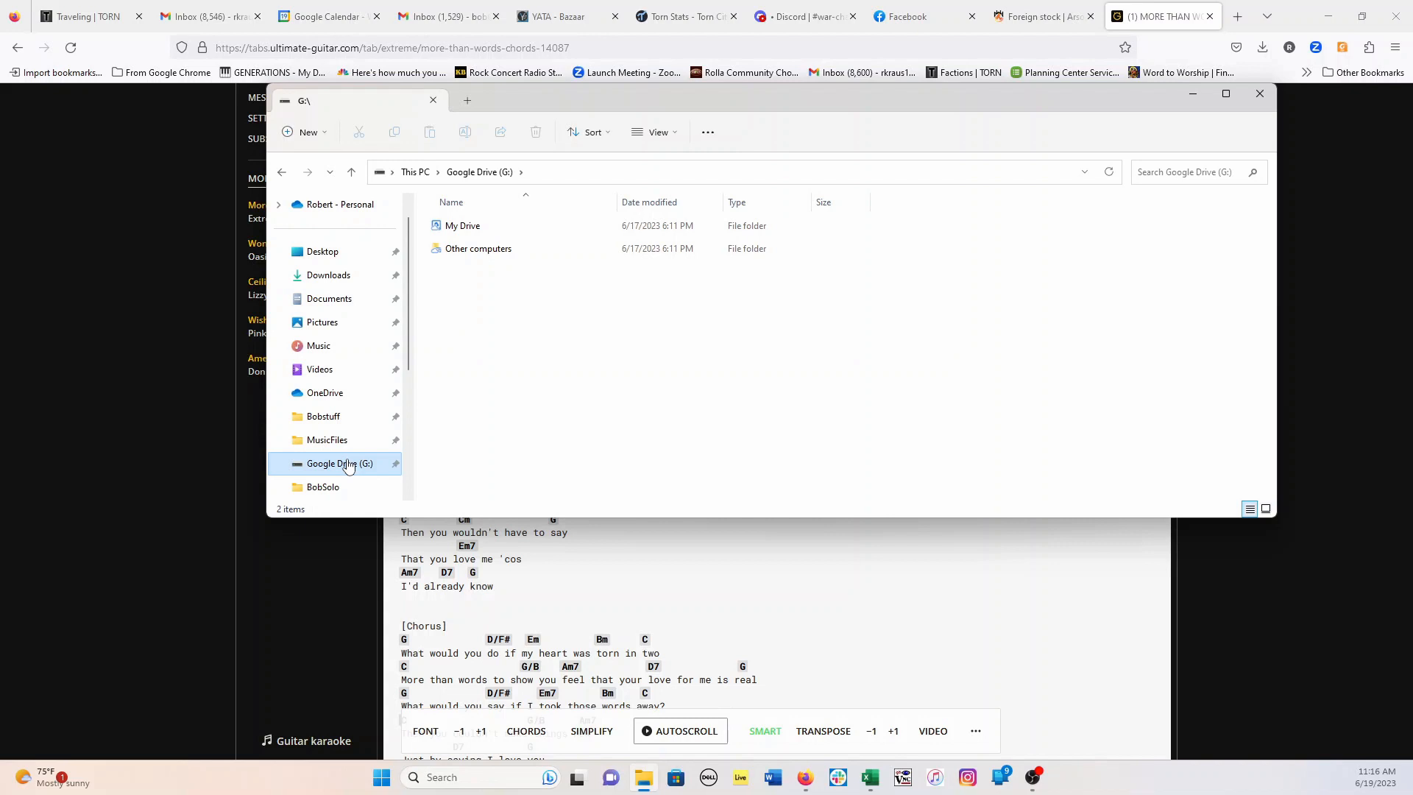
pyautogui.doubleClick(462, 225)
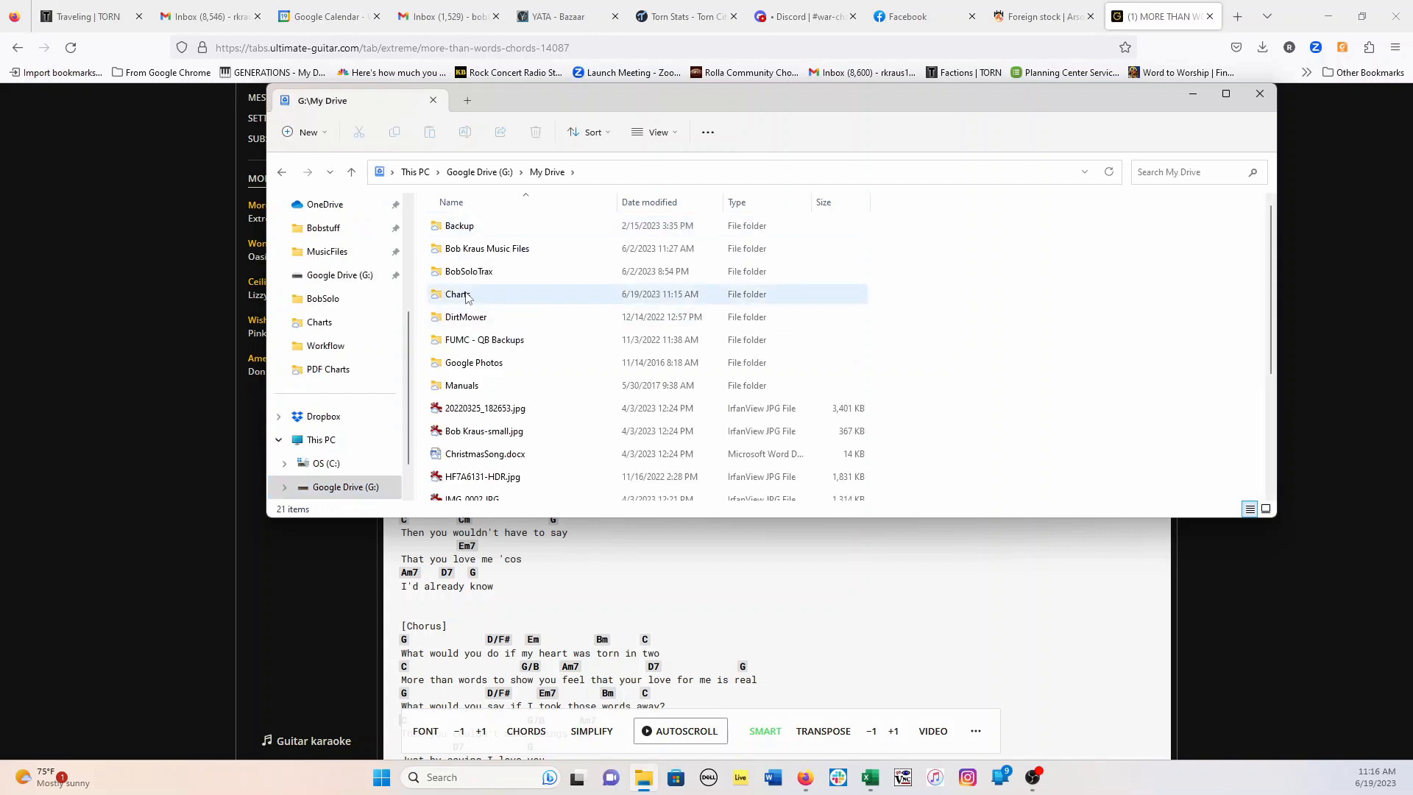
pyautogui.doubleClick(466, 295)
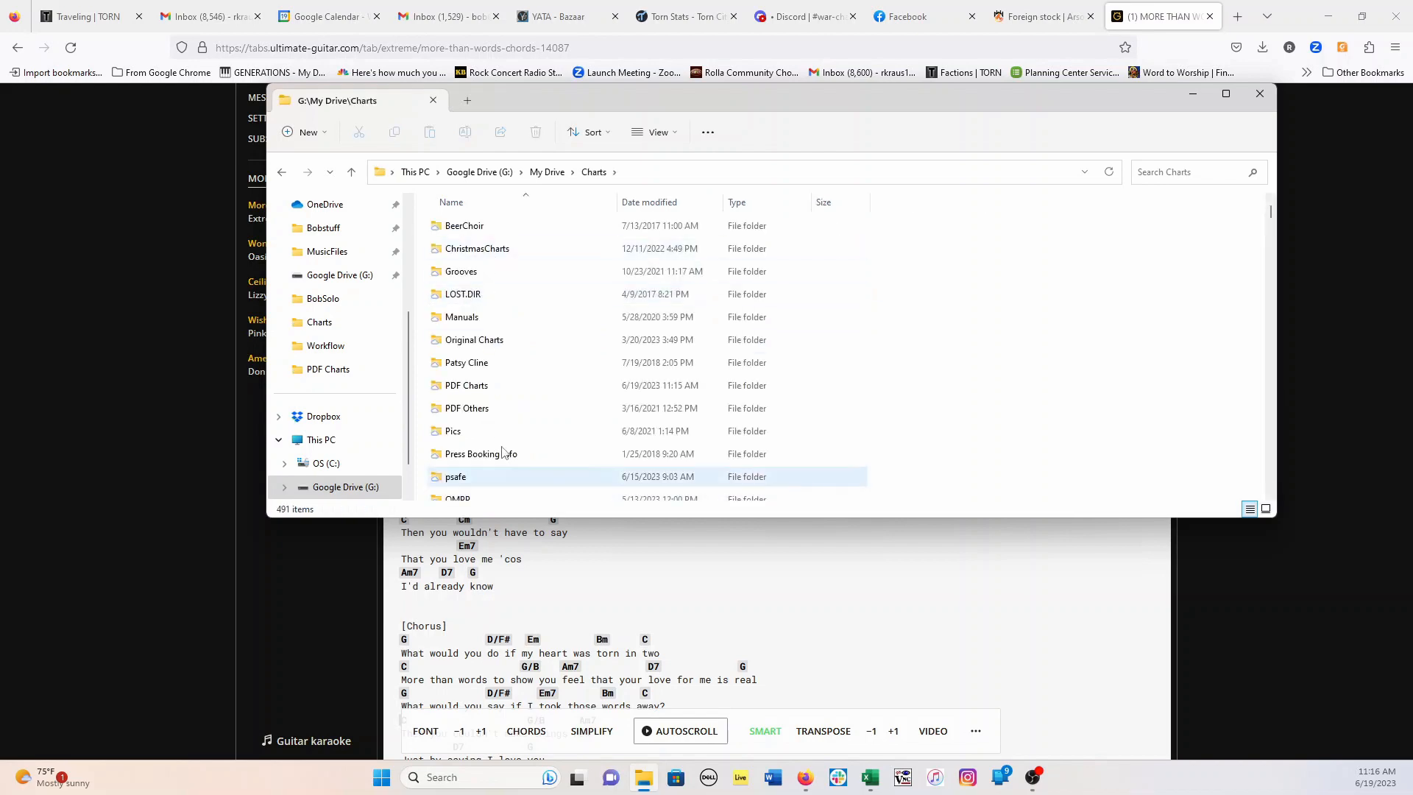
pyautogui.scroll(-5, 810, 396)
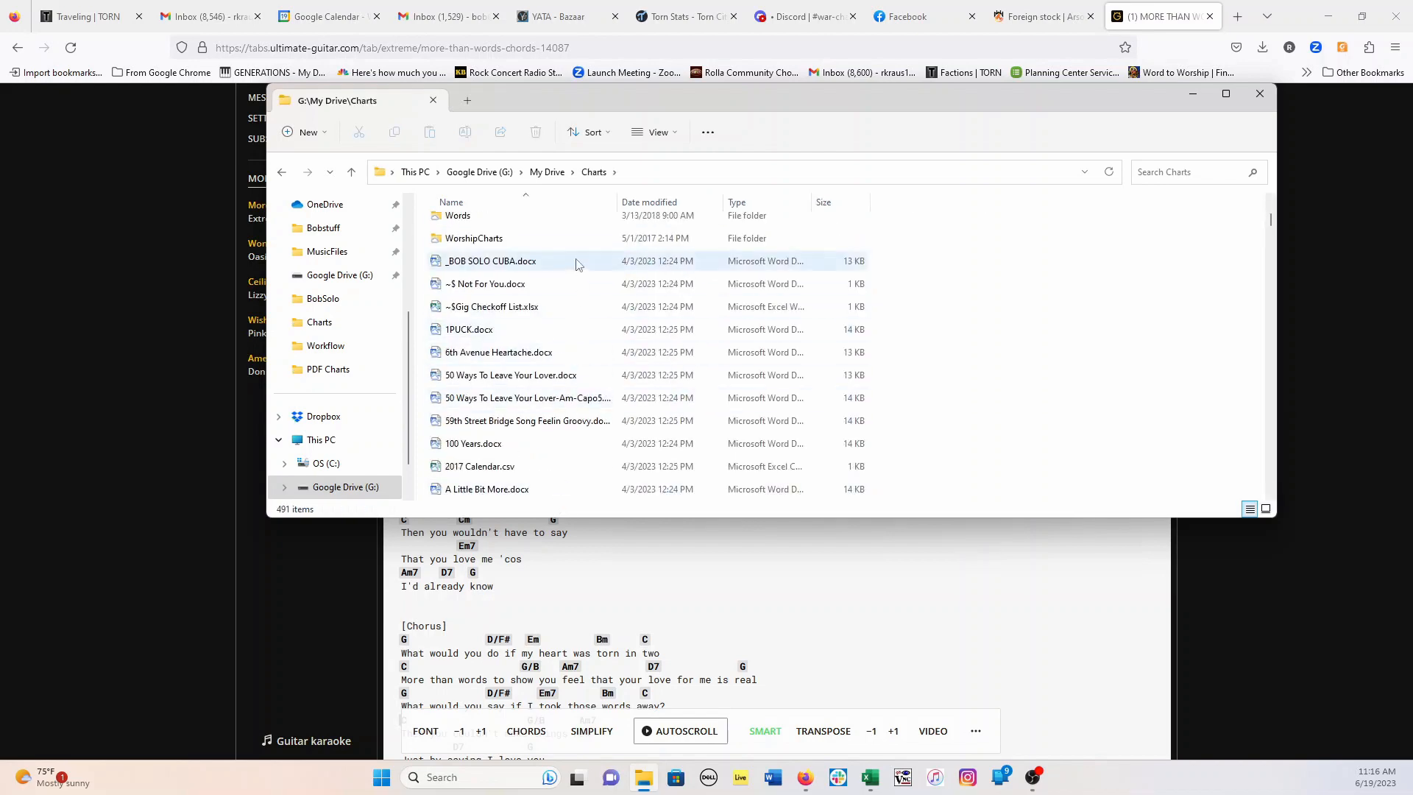
pyautogui.scroll(5, 545, 394)
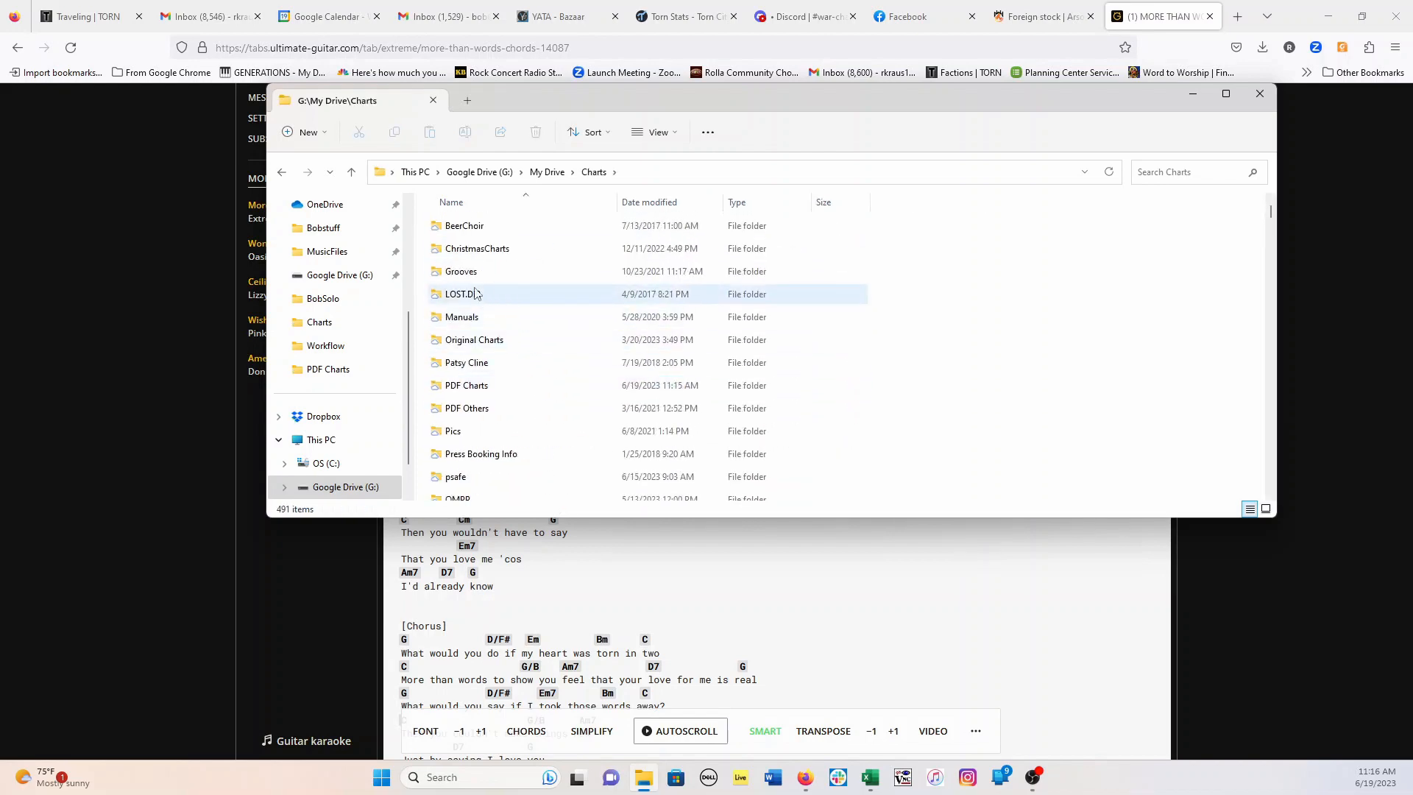
# Step: Locate More Than Words.pdf in the PDF Charts subfolder, then close the file window
pyautogui.doubleClick(466, 386)
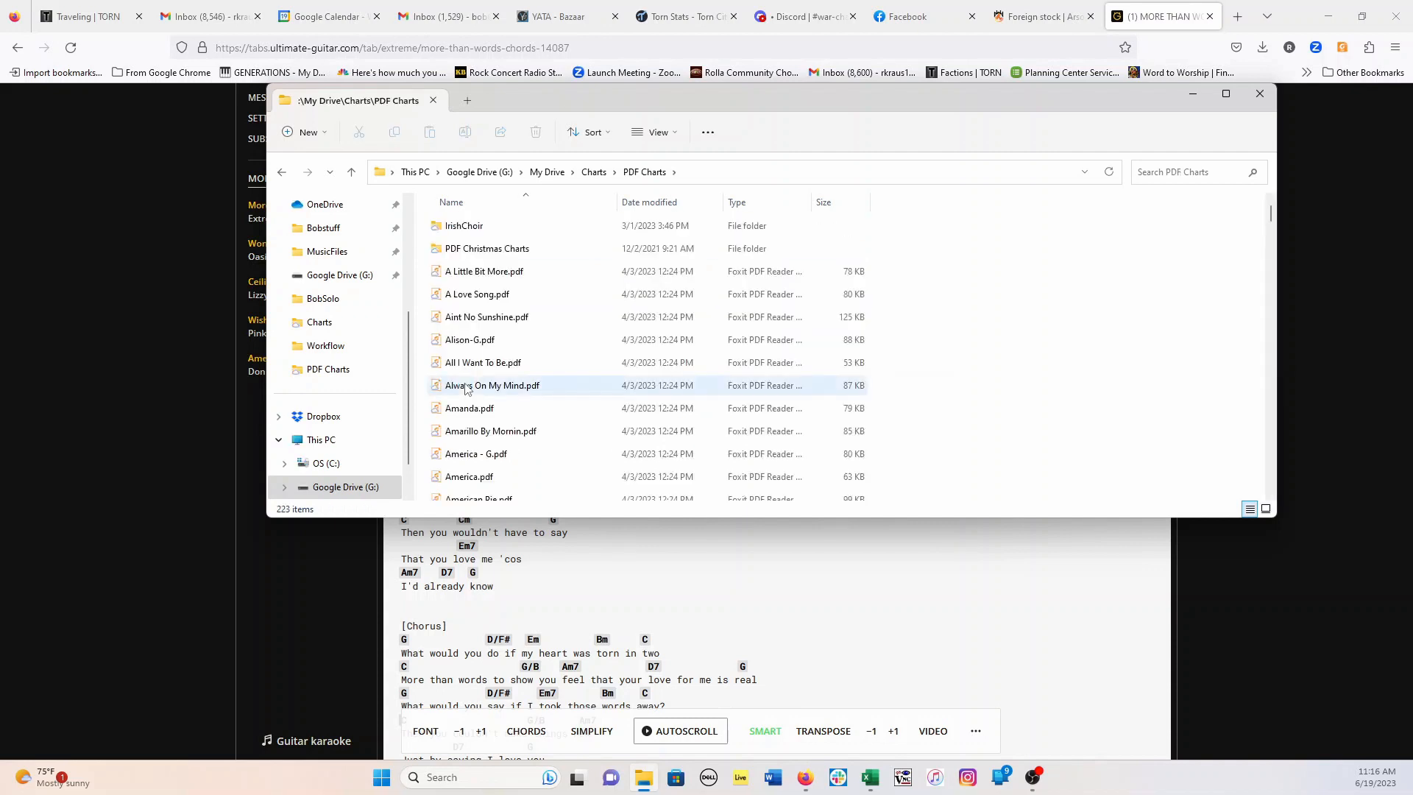
pyautogui.scroll(-3, 537, 312)
pyautogui.scroll(-12, 541, 318)
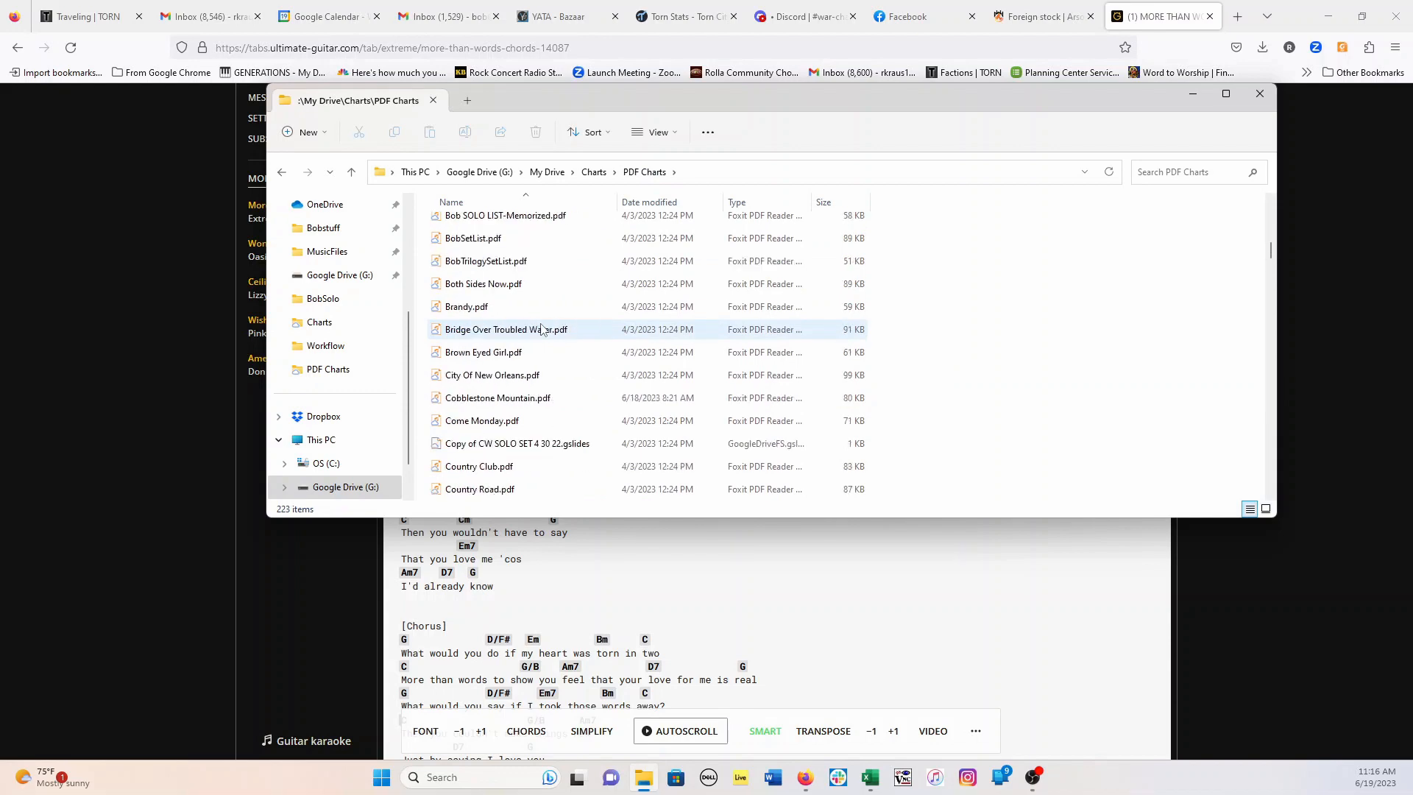
pyautogui.scroll(-15, 541, 329)
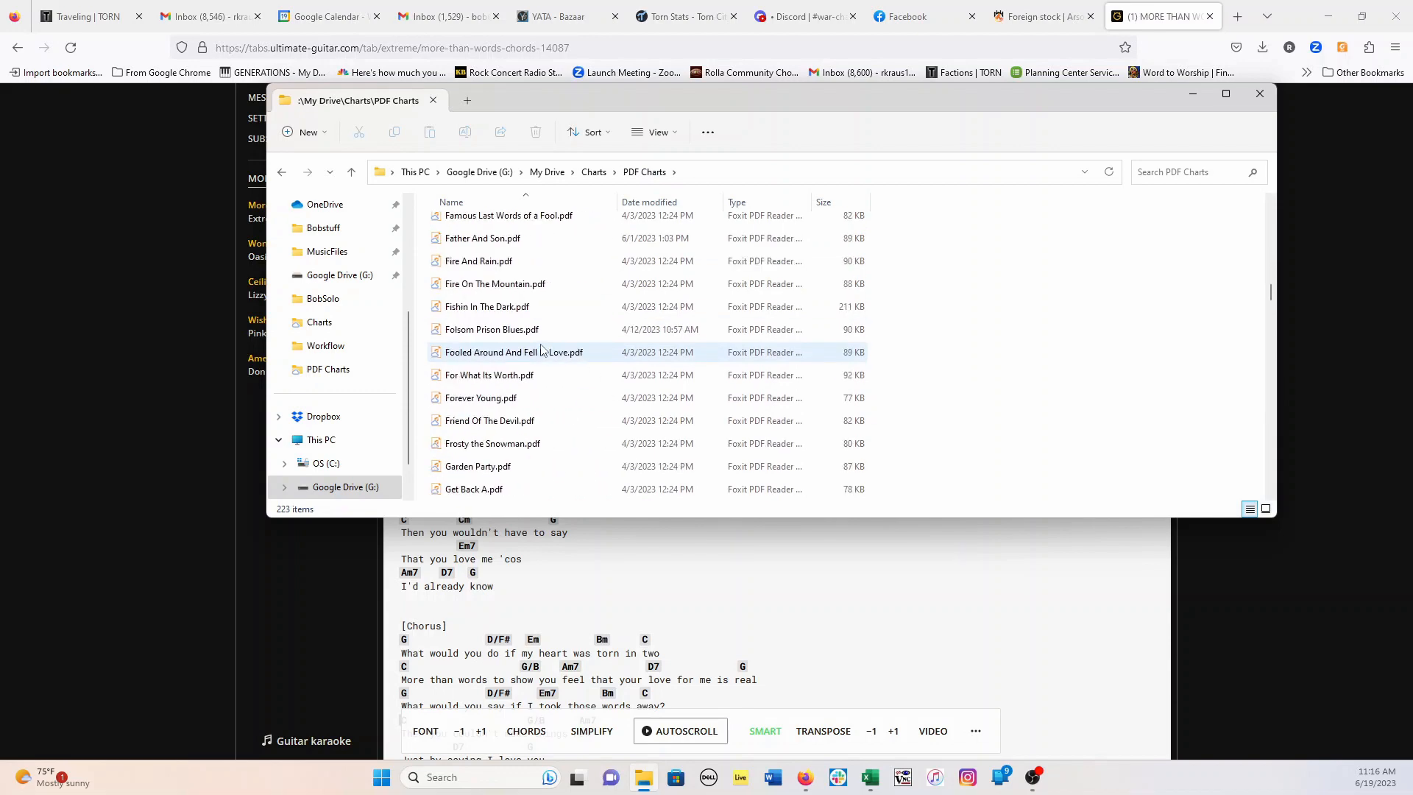
pyautogui.scroll(-12, 543, 351)
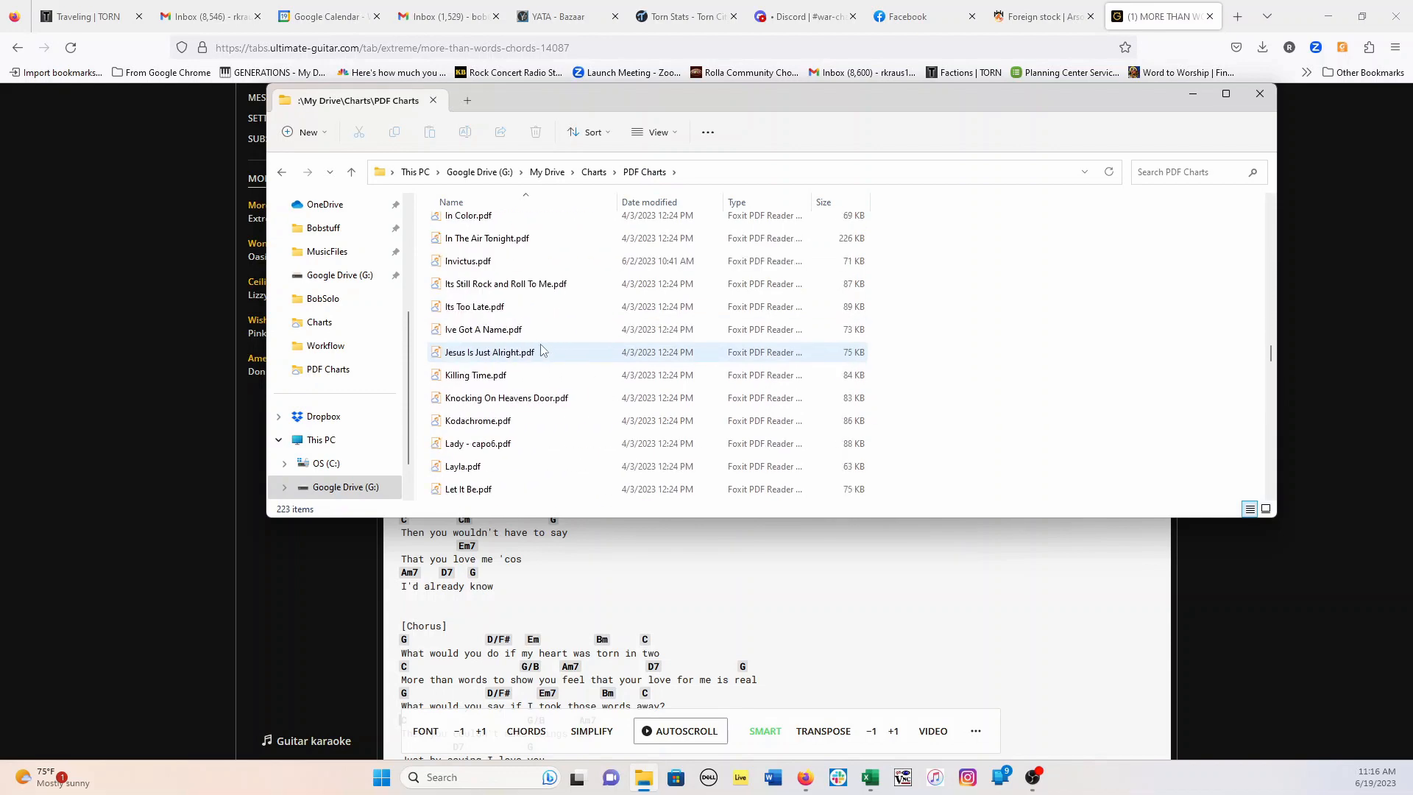
pyautogui.scroll(-3, 541, 352)
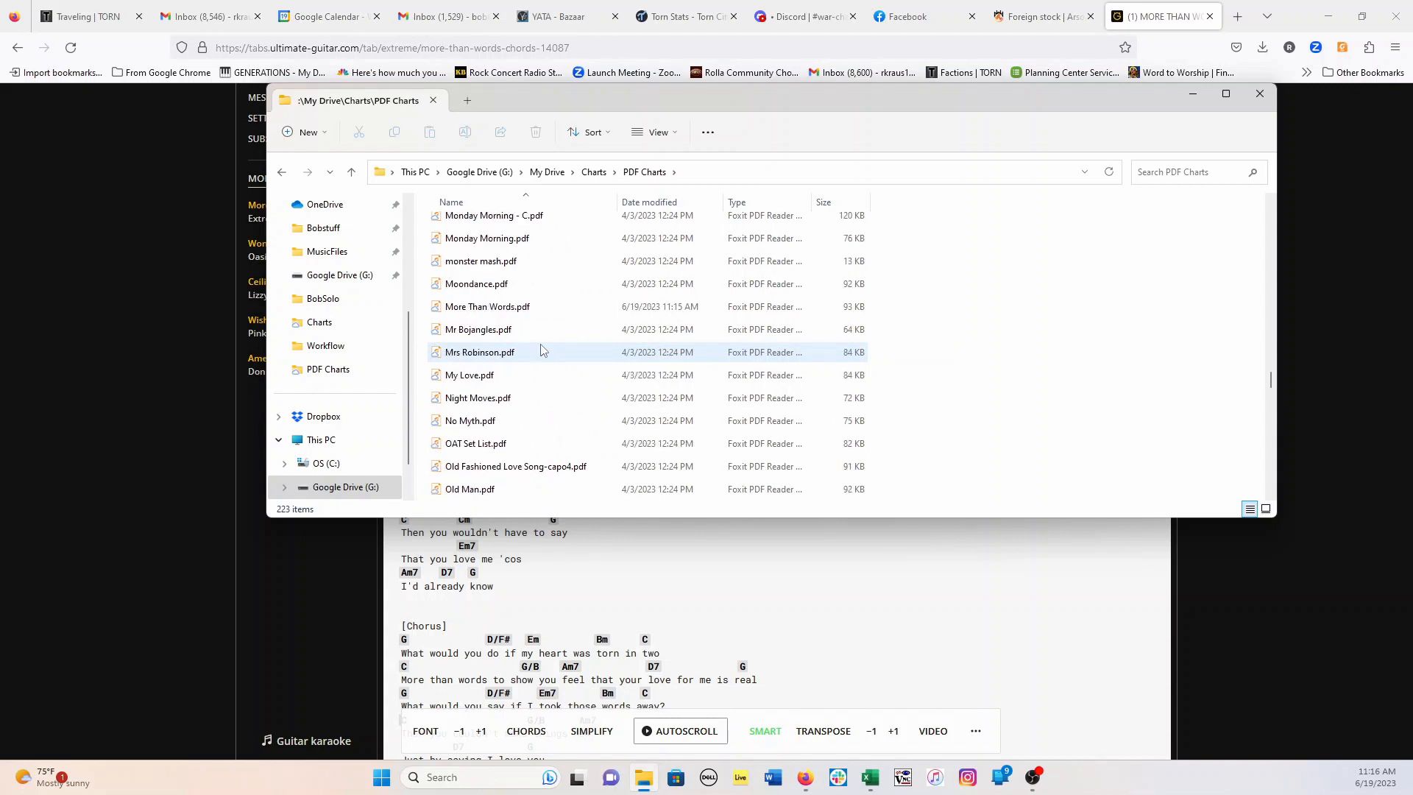
pyautogui.click(1260, 98)
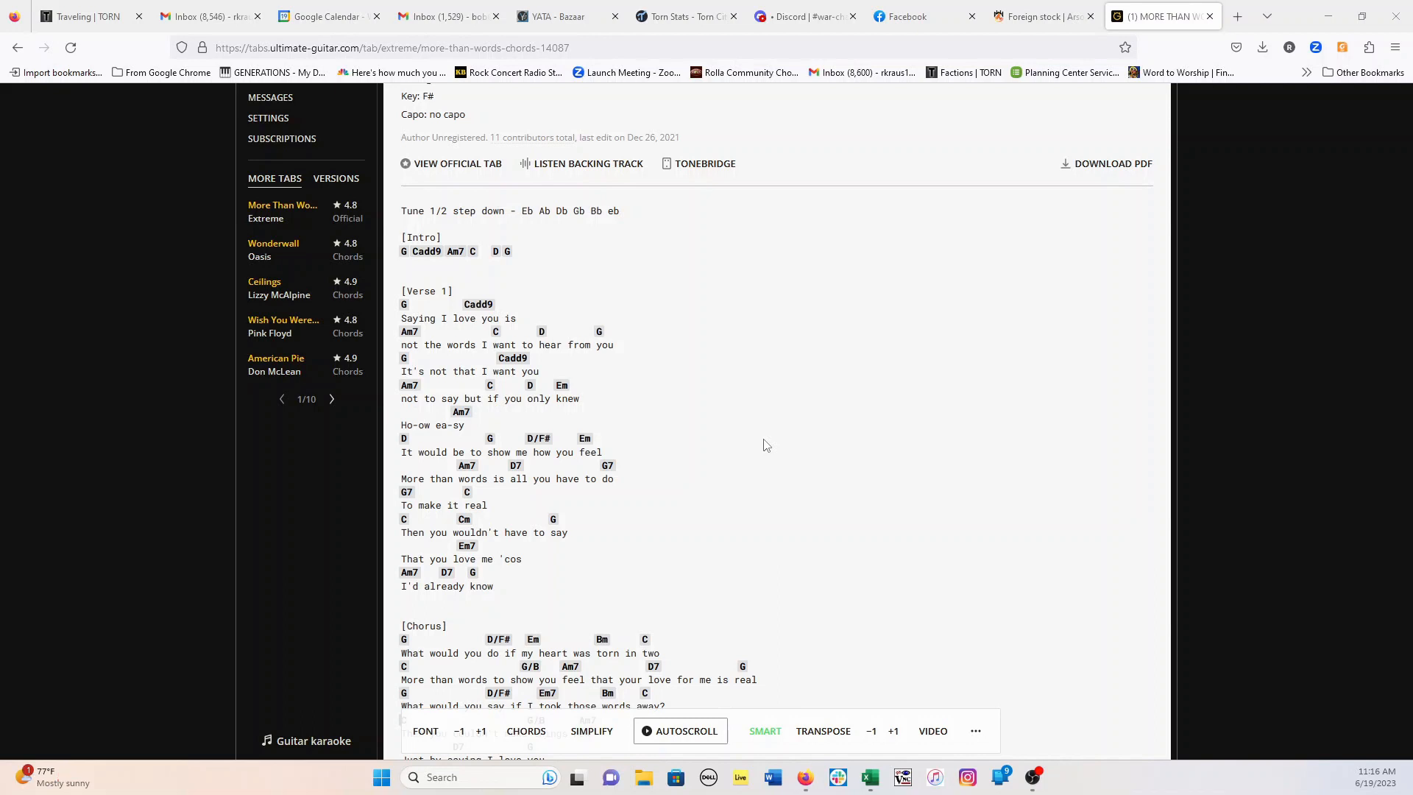
pyautogui.scroll(2, 689, 335)
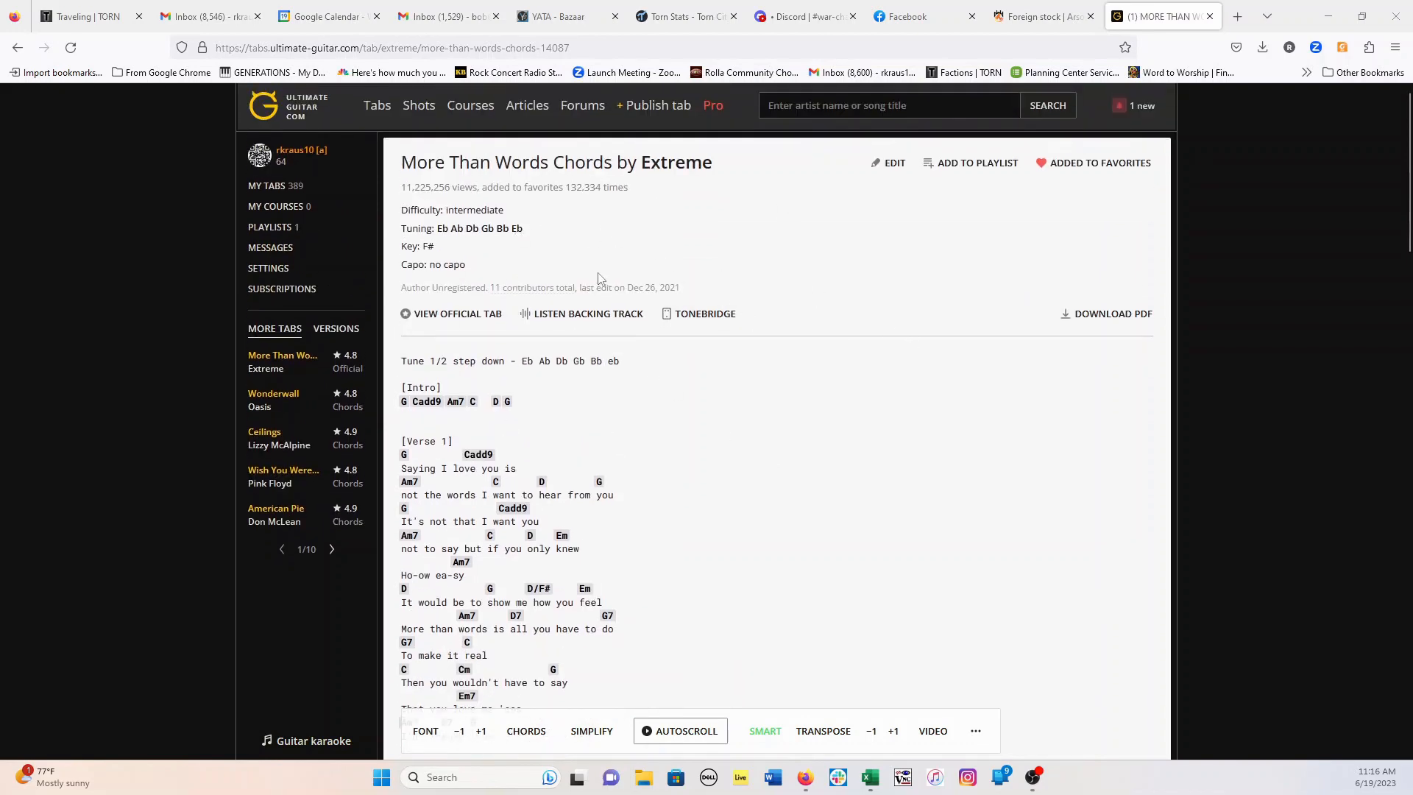
pyautogui.scroll(-2, 737, 428)
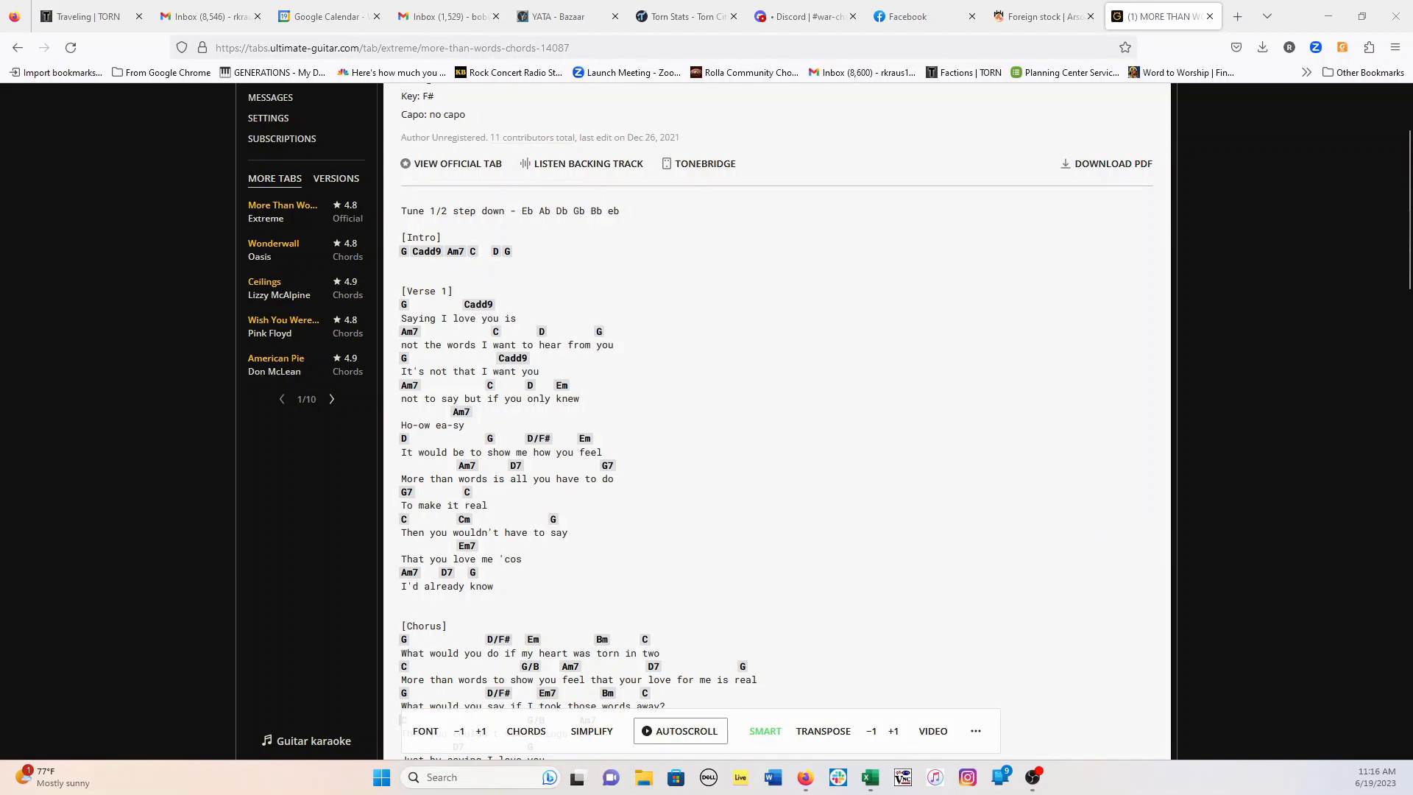
# Step: Open More Than Words.pdf from the PDF Charts folder in a new File Explorer window and review both pages
pyautogui.press('super+e')
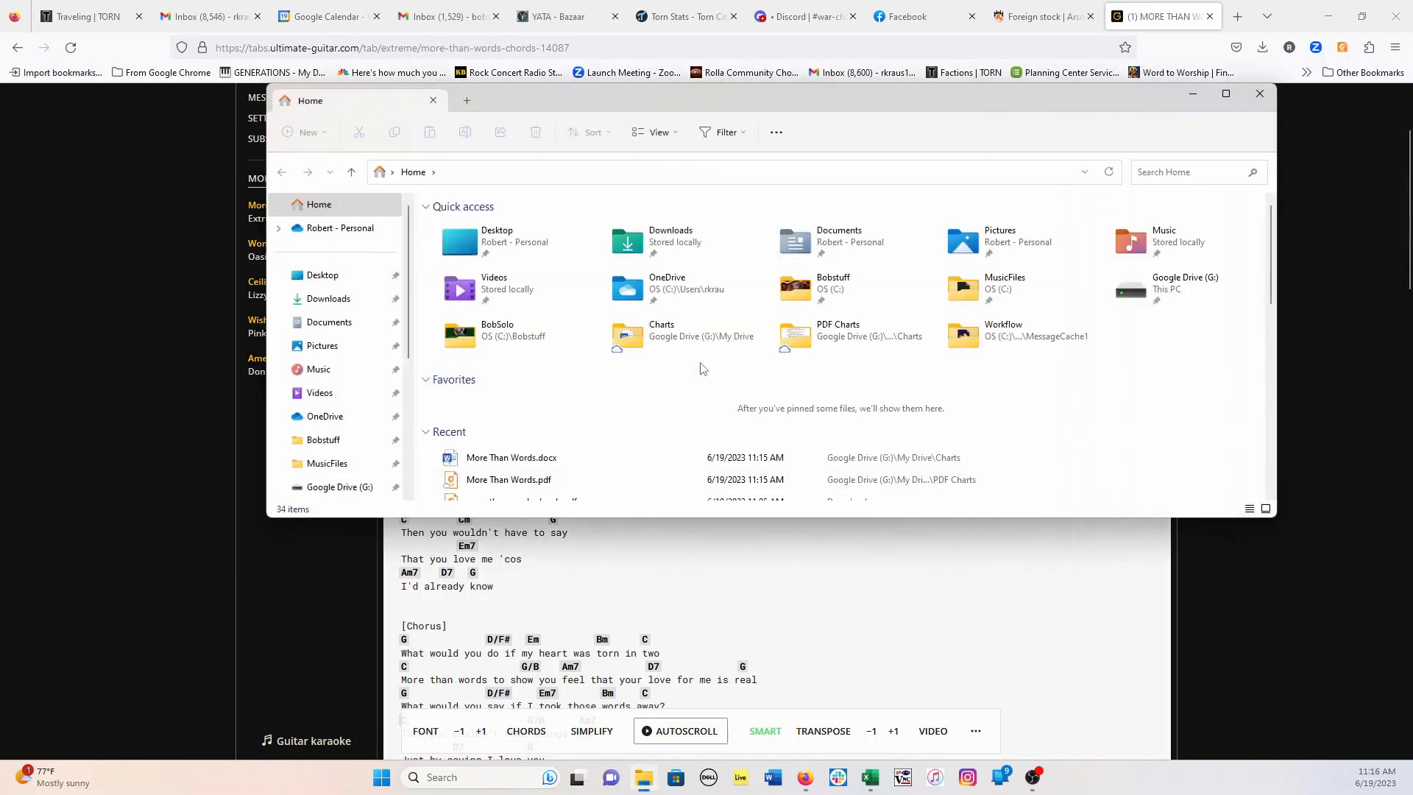
pyautogui.doubleClick(822, 352)
pyautogui.scroll(-15, 610, 364)
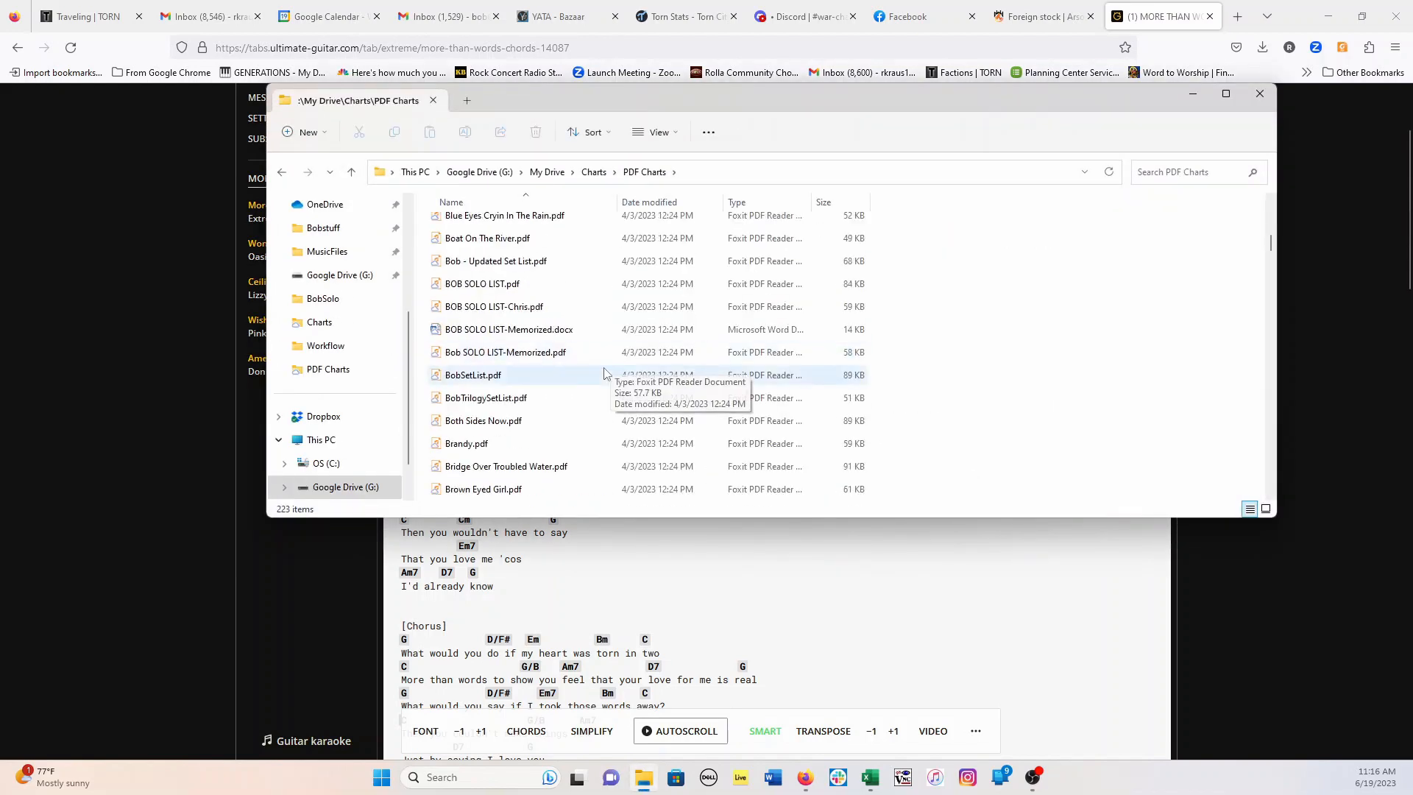
pyautogui.click(561, 379)
pyautogui.press('m')
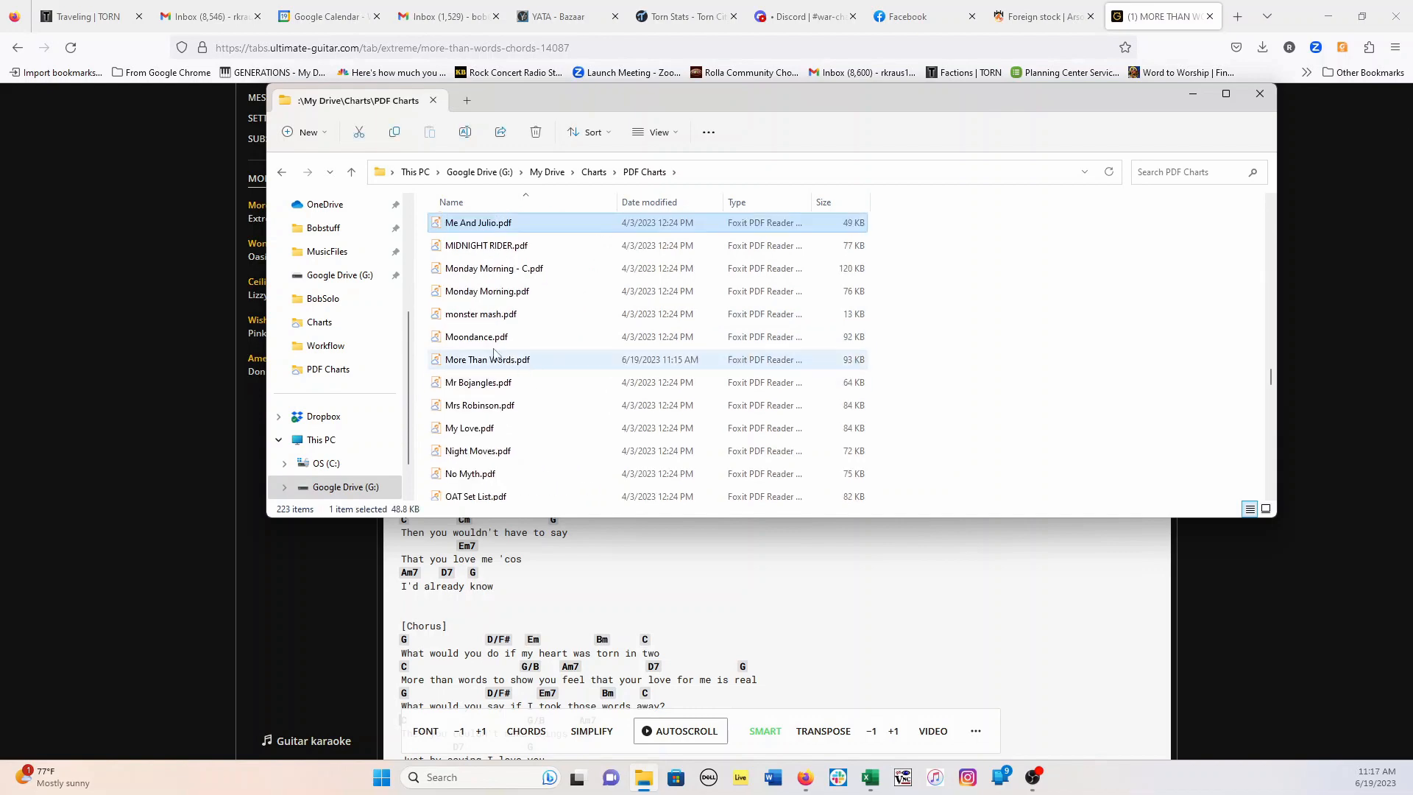
pyautogui.doubleClick(478, 359)
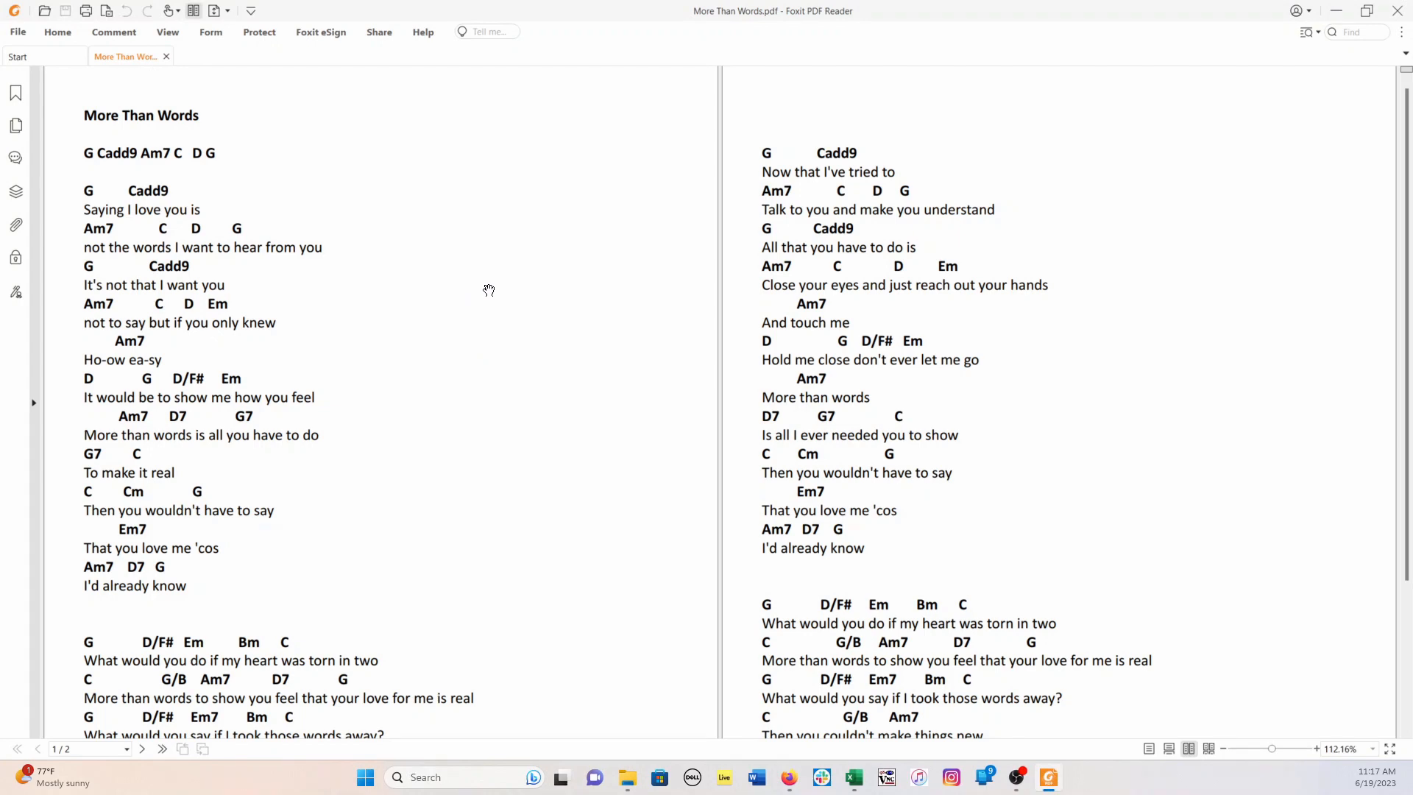
pyautogui.scroll(-4, 508, 289)
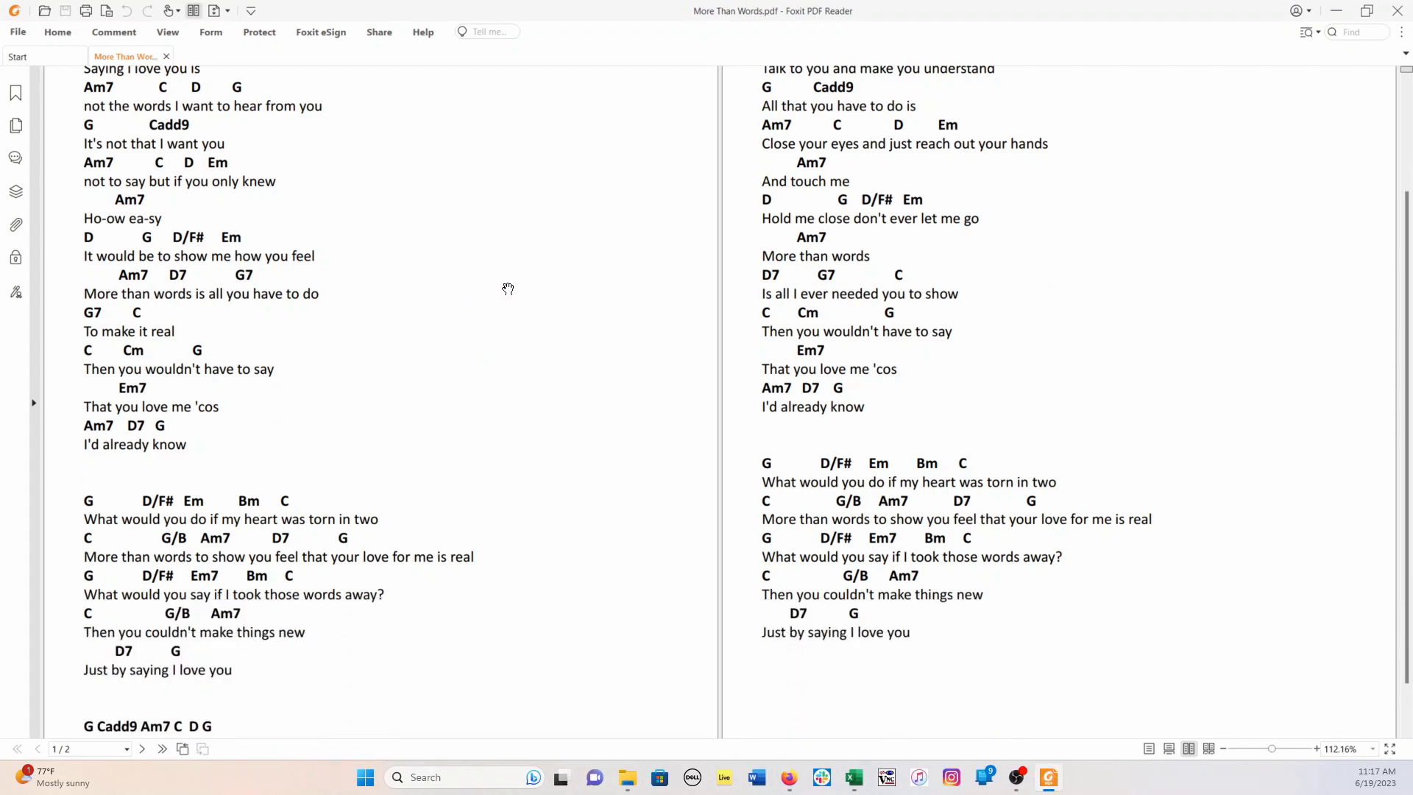
pyautogui.scroll(-1, 505, 287)
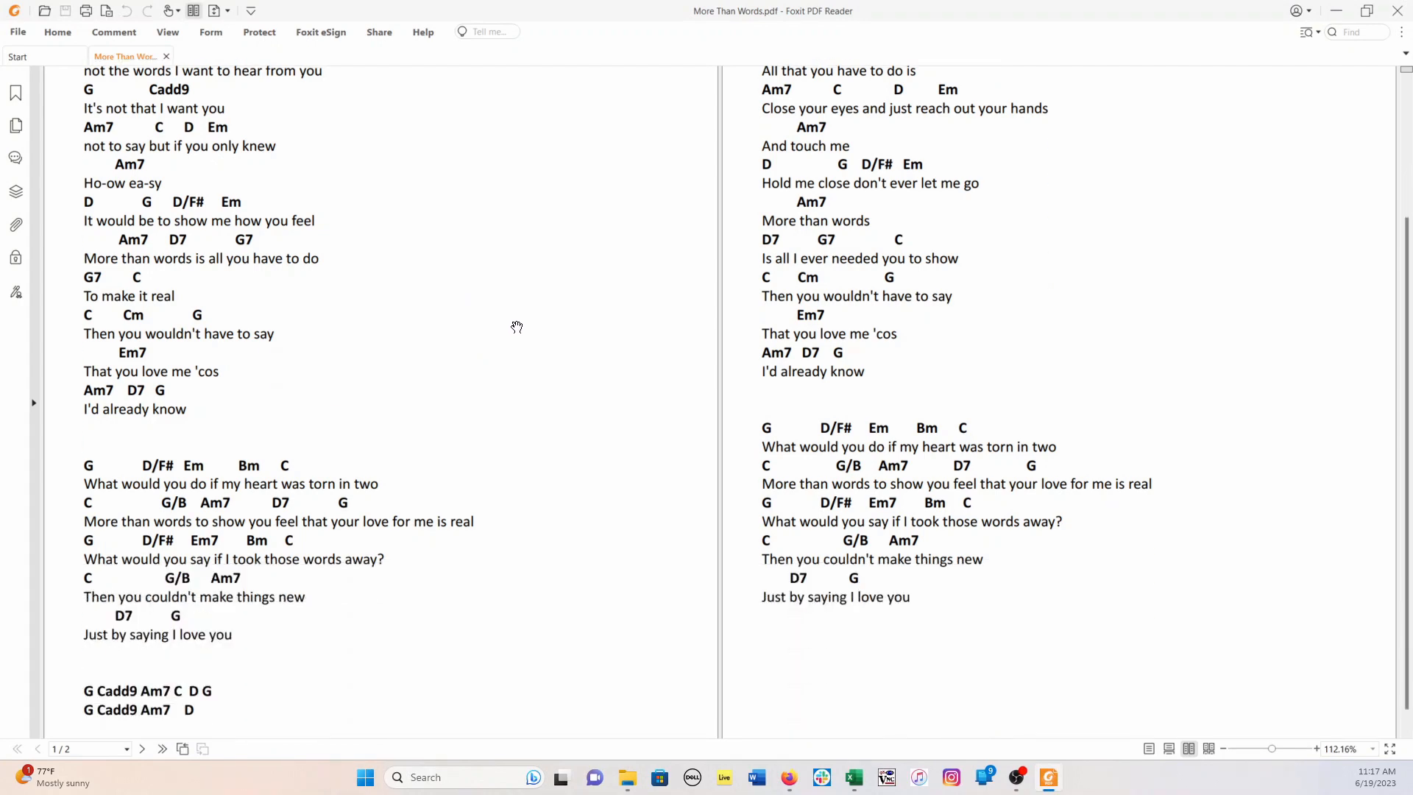
pyautogui.scroll(2, 507, 267)
pyautogui.scroll(2, 511, 268)
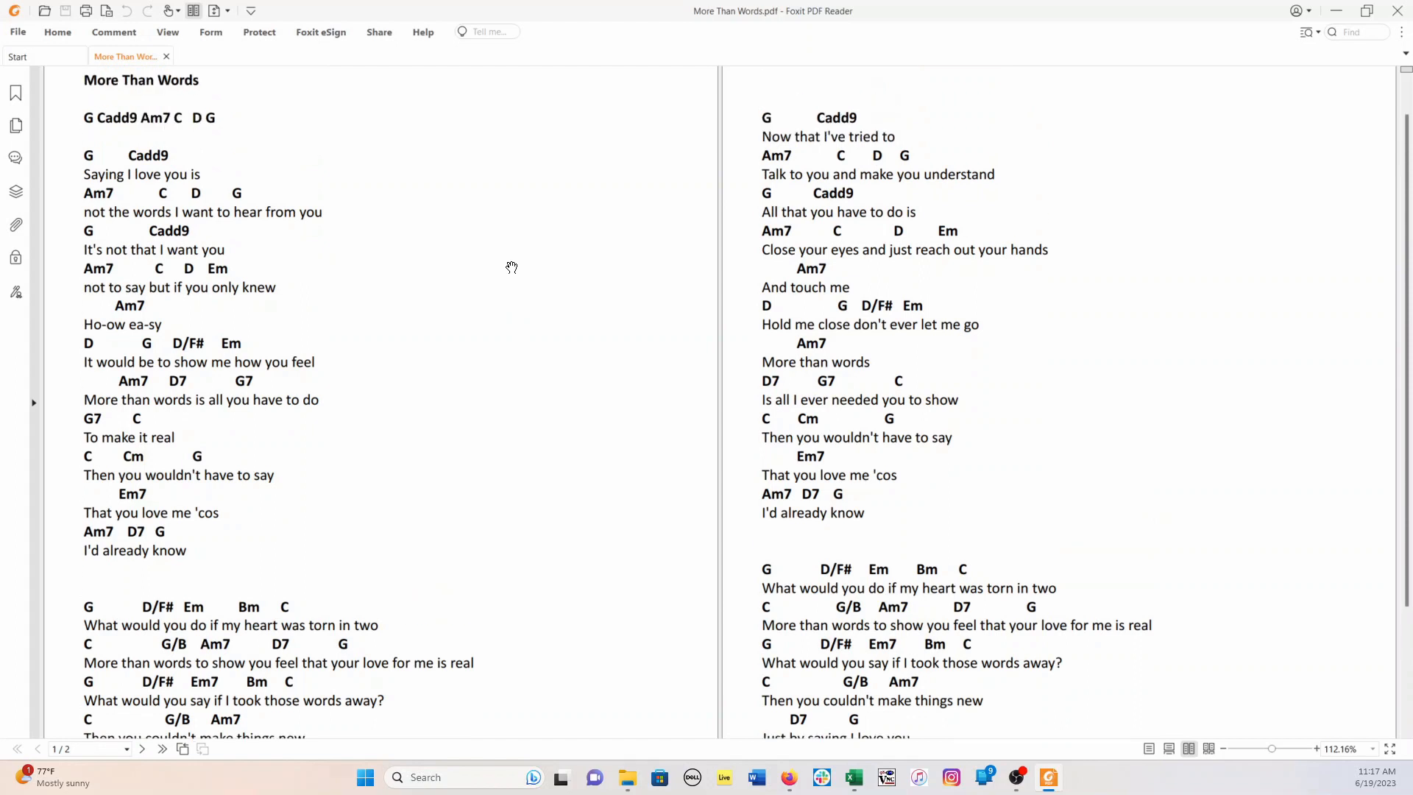